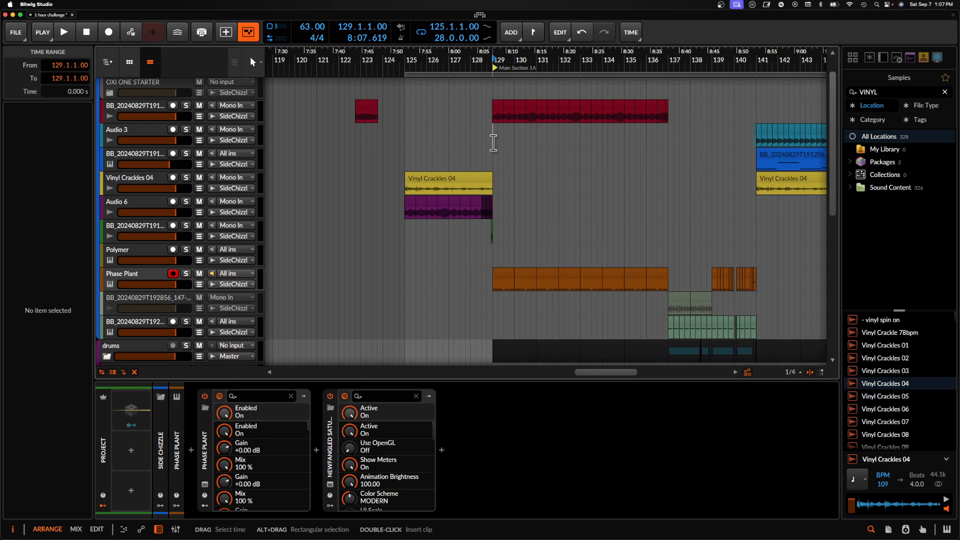
Play back the arrangement briefly from the start of Main Section 1A at bar 129.
scroll(493, 143, up, 5)
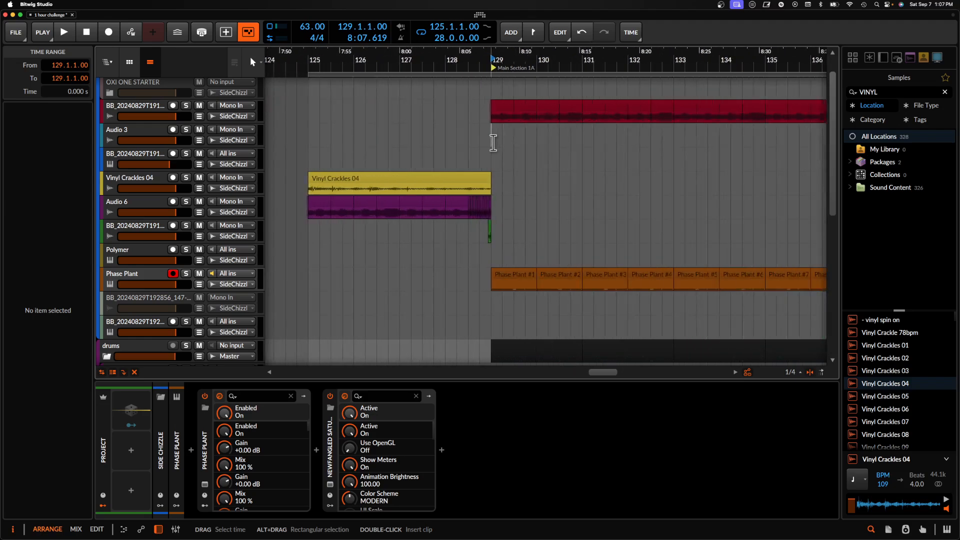
scroll(493, 143, down, 5)
scroll(501, 142, up, 2)
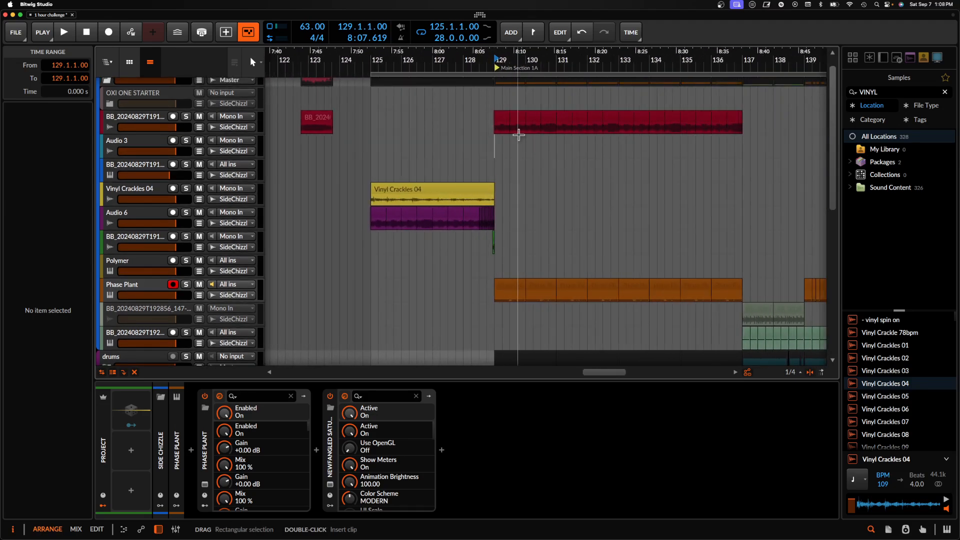
key(space)
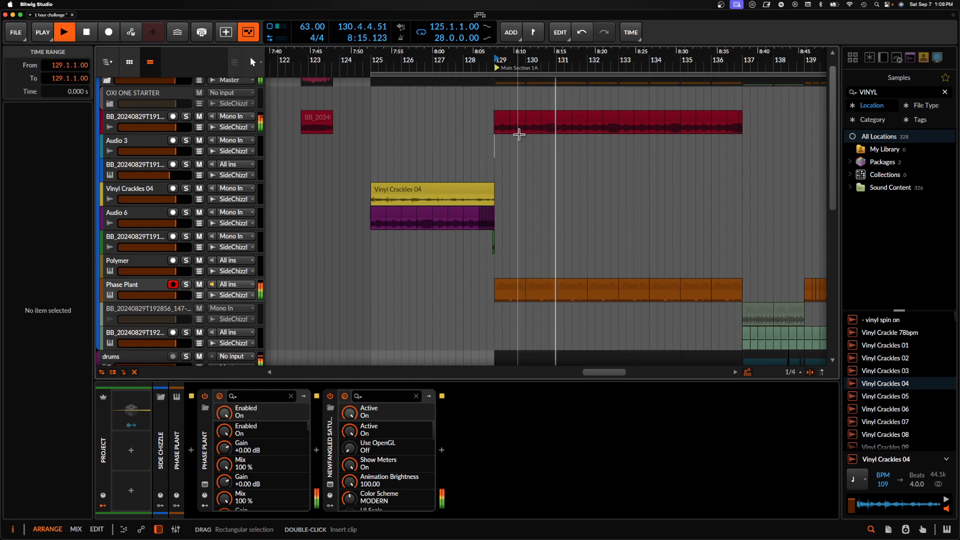
key(space)
Turn on the effects on the Instrument Layer track, from Comb through to the saturator at the end of the chain.
scroll(519, 134, down, 10)
scroll(519, 135, down, 5)
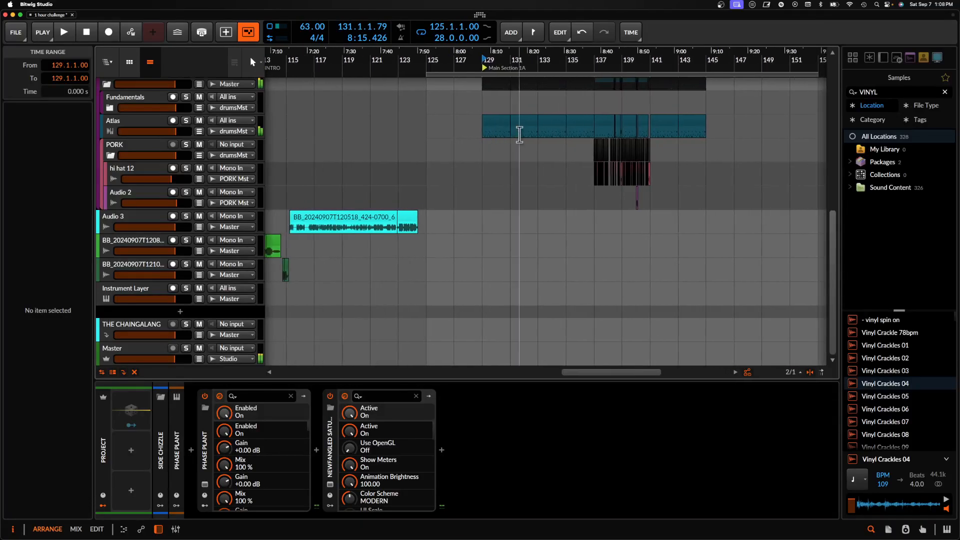
scroll(519, 134, up, 2)
scroll(519, 134, up, 5)
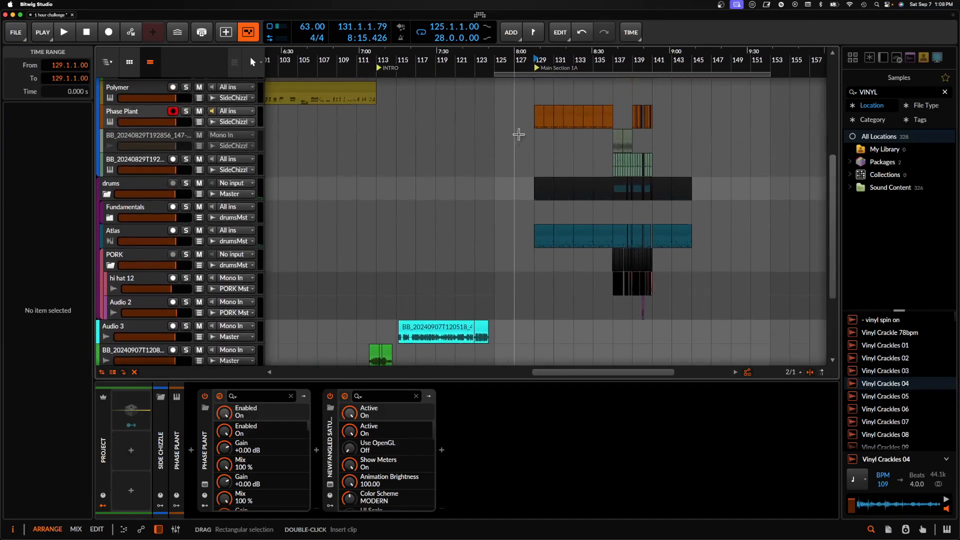
scroll(517, 132, down, 10)
scroll(518, 133, left, 3)
click(127, 293)
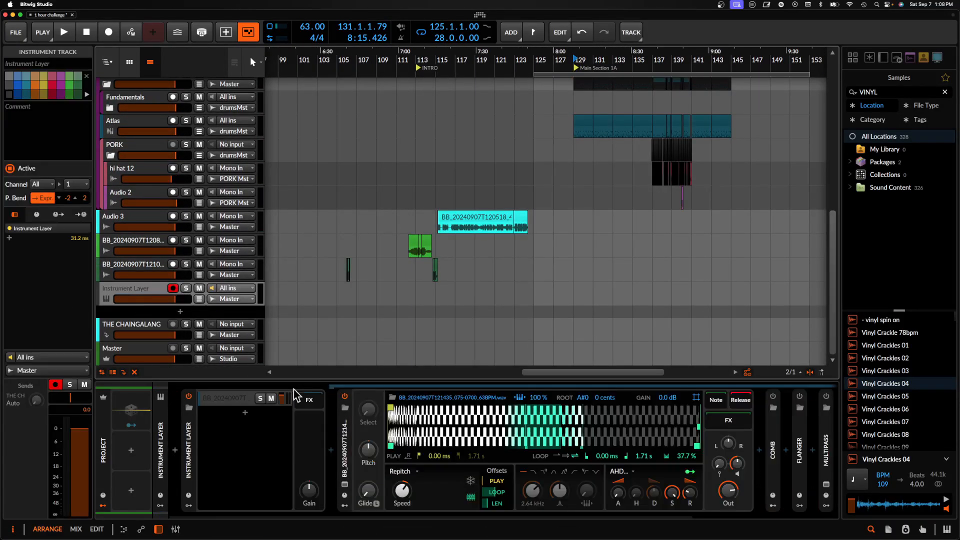
click(586, 397)
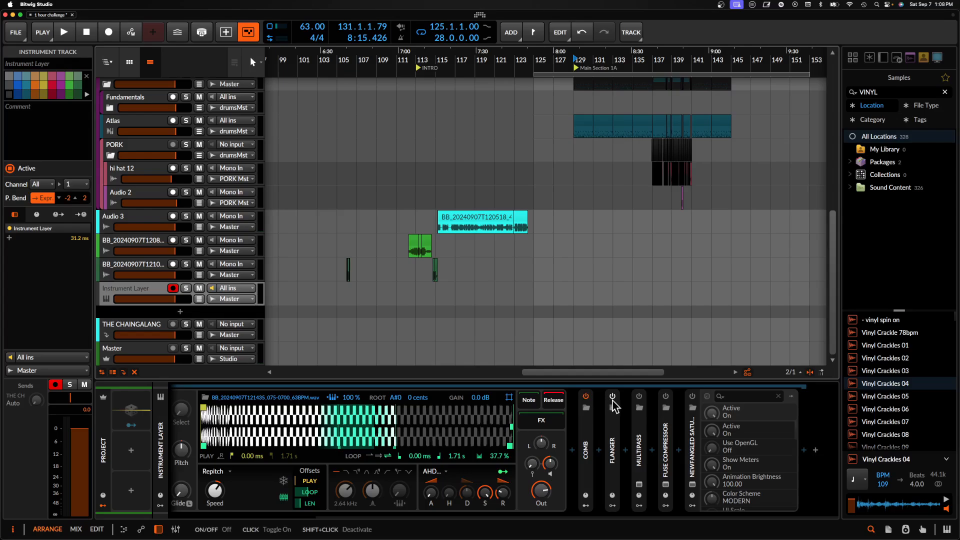
click(666, 397)
click(692, 397)
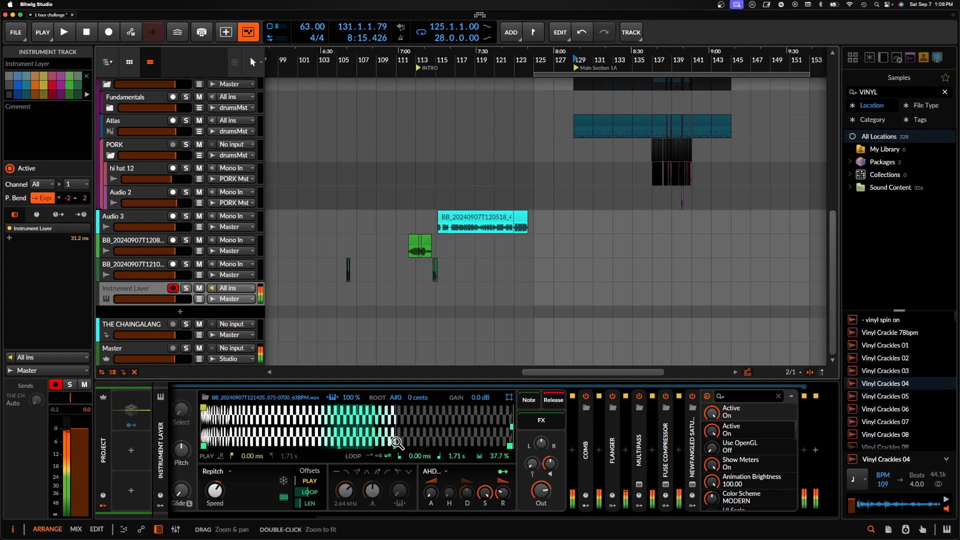
Place the play start position at bar 125, where the Vinyl Crackles 04 clip before Main Section 1A begins.
scroll(463, 266, down, 5)
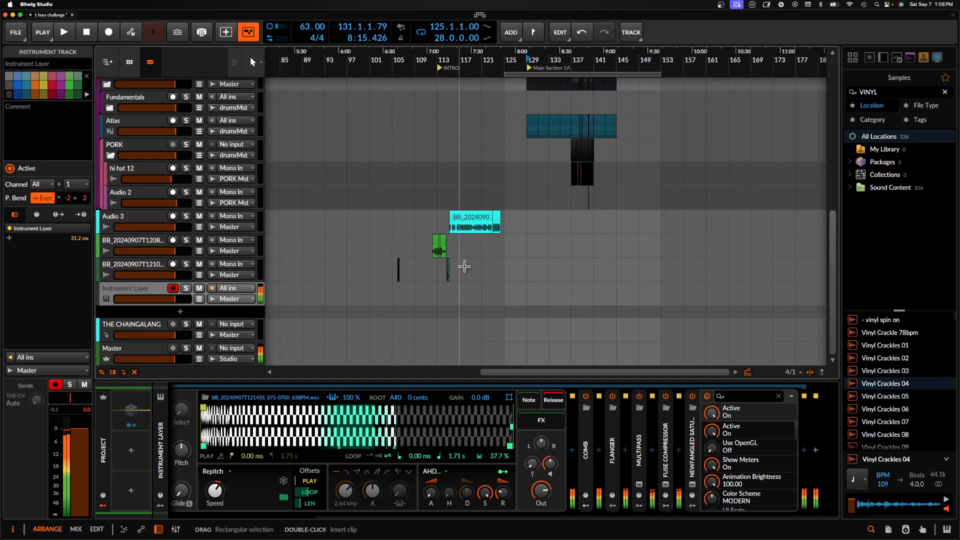
scroll(464, 266, up, 3)
scroll(465, 267, up, 5)
scroll(464, 267, up, 4)
scroll(465, 267, right, 2)
scroll(464, 267, down, 2)
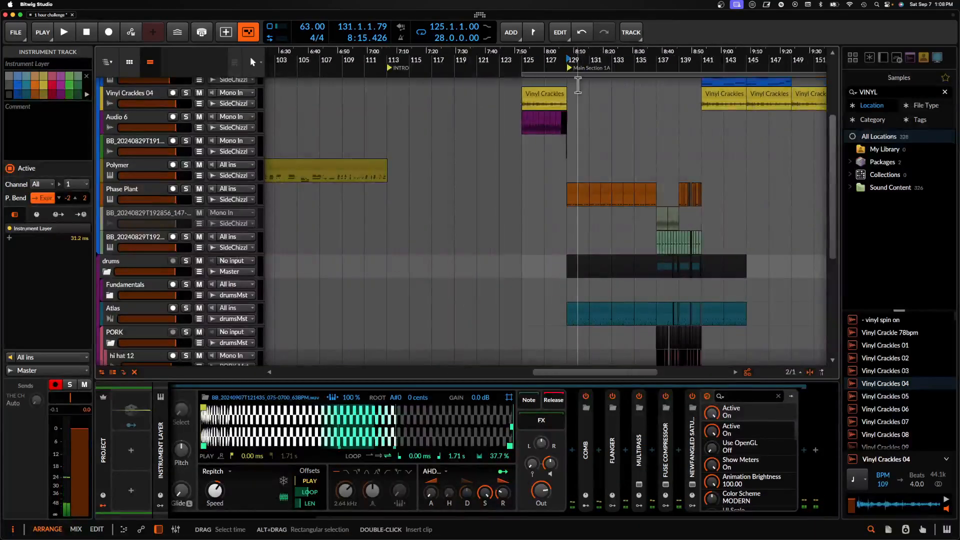
click(556, 93)
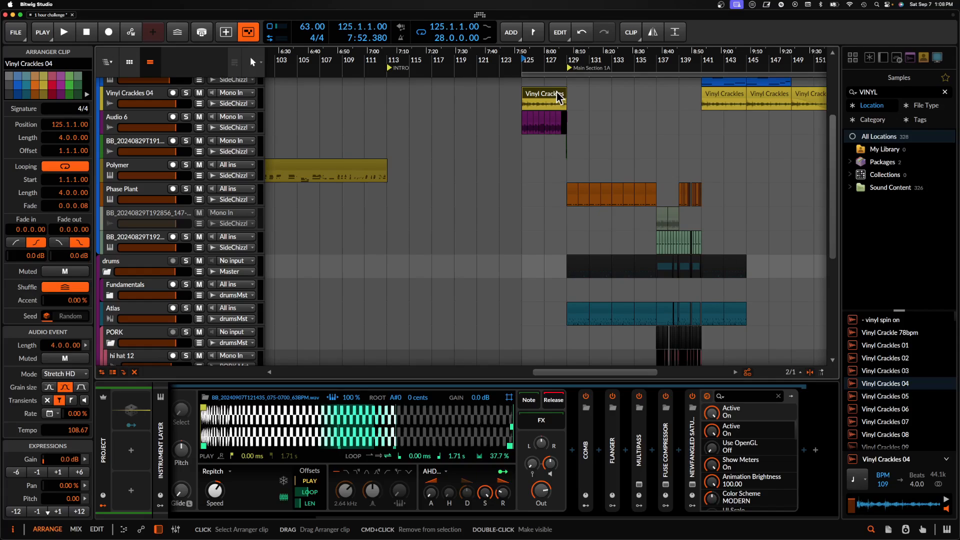
click(521, 145)
scroll(527, 146, up, 3)
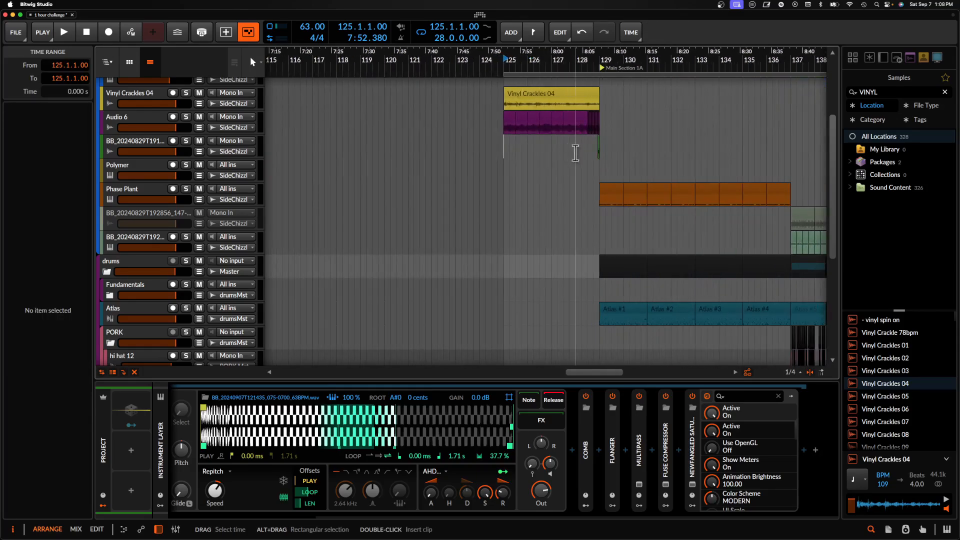
click(597, 179)
scroll(598, 178, down, 5)
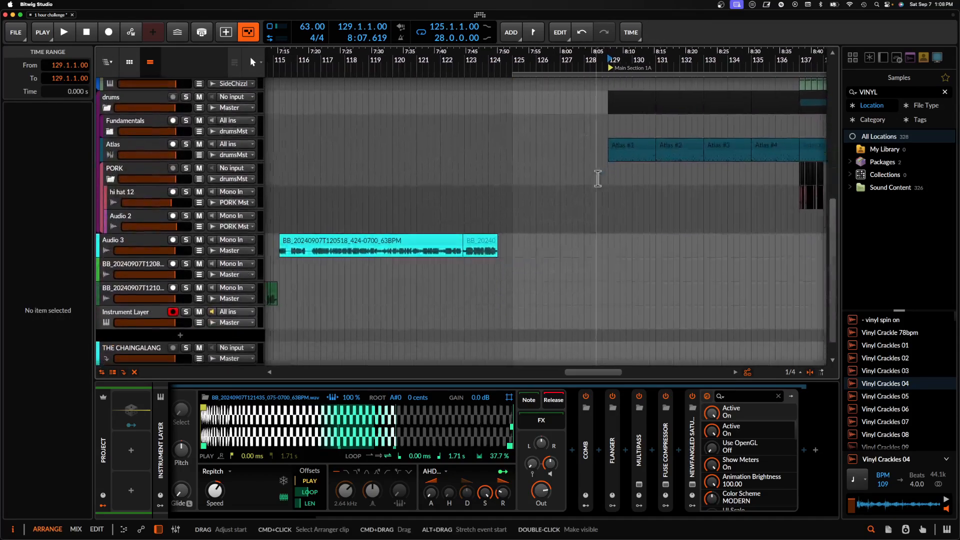
scroll(597, 179, down, 1)
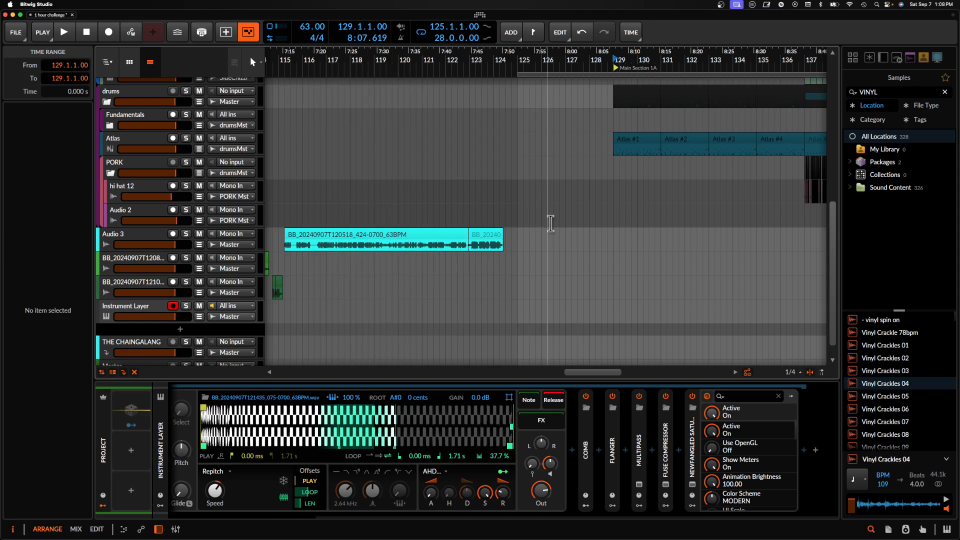
click(519, 218)
scroll(519, 218, up, 1)
scroll(518, 219, down, 5)
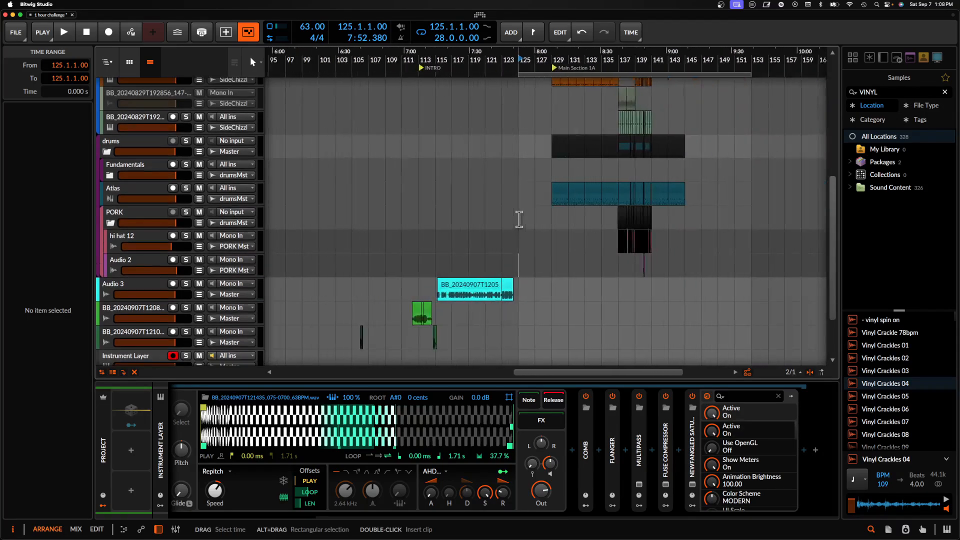
Add a new instrument track below Instrument Layer and load the FM-4 synth on it.
scroll(519, 219, left, 7)
click(138, 340)
scroll(137, 338, down, 2)
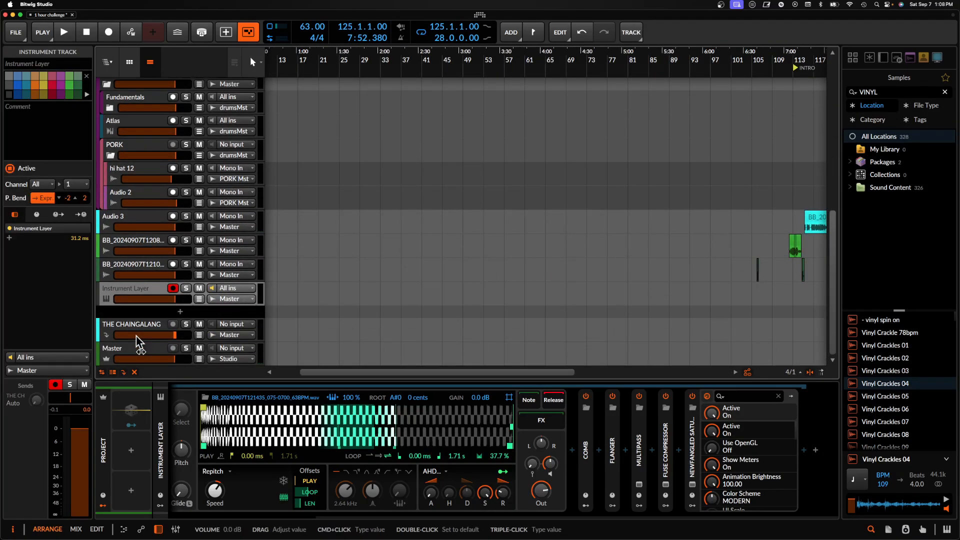
key(super+t)
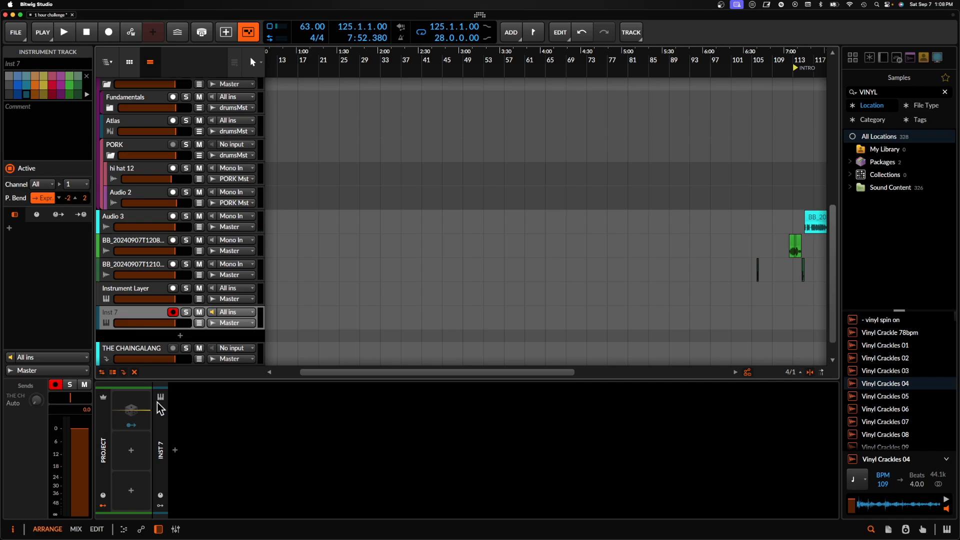
click(172, 450)
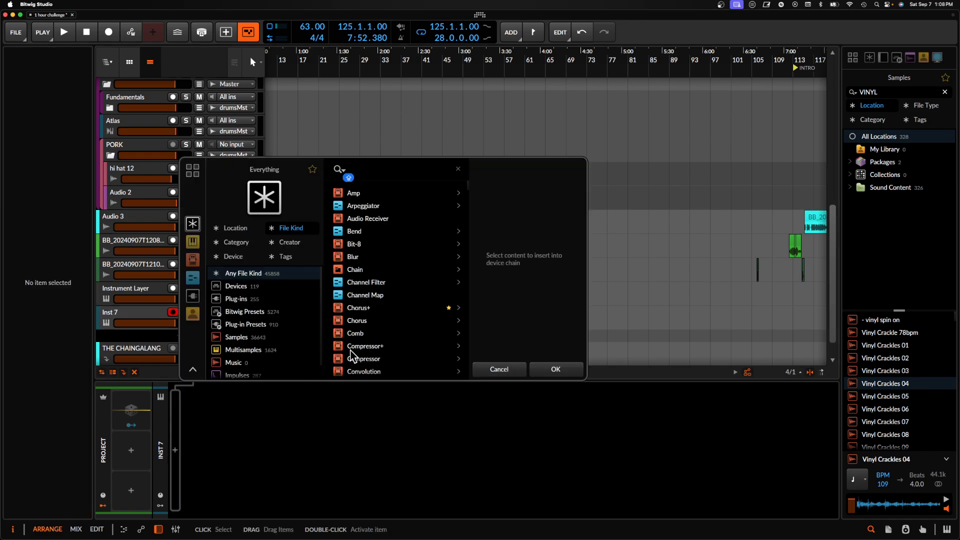
text(FM)
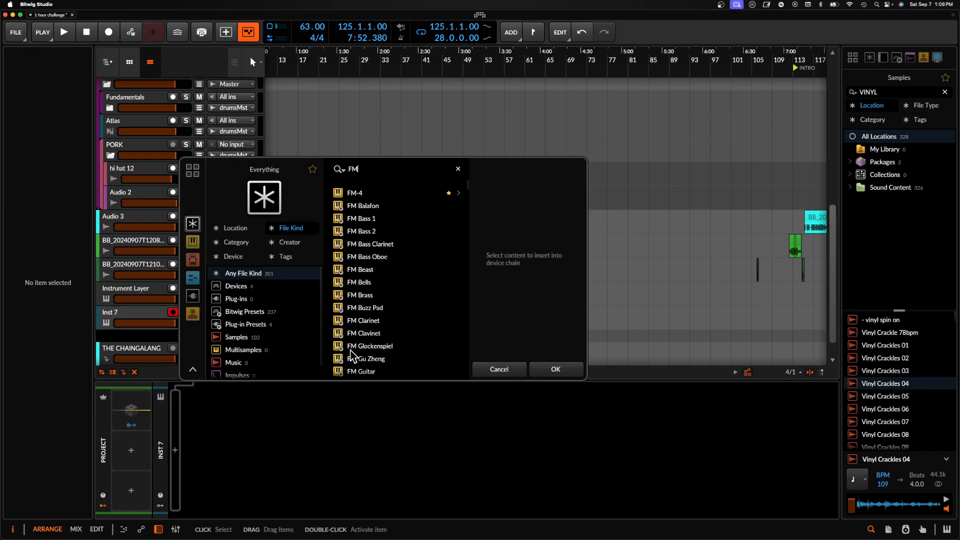
click(355, 192)
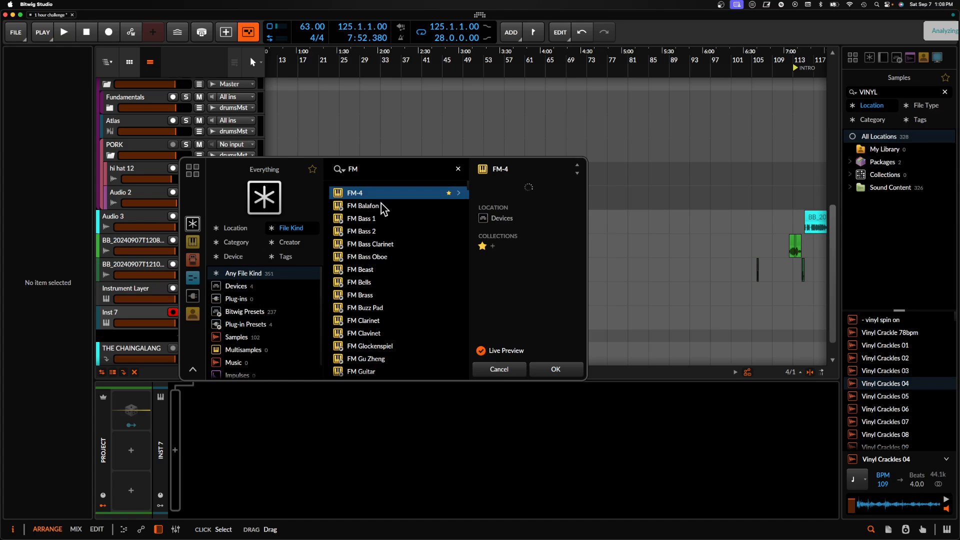
click(553, 369)
Insert the Pro-Q 3 equalizer after FM-4 and shrink its window so the device chain stays accessible.
click(537, 452)
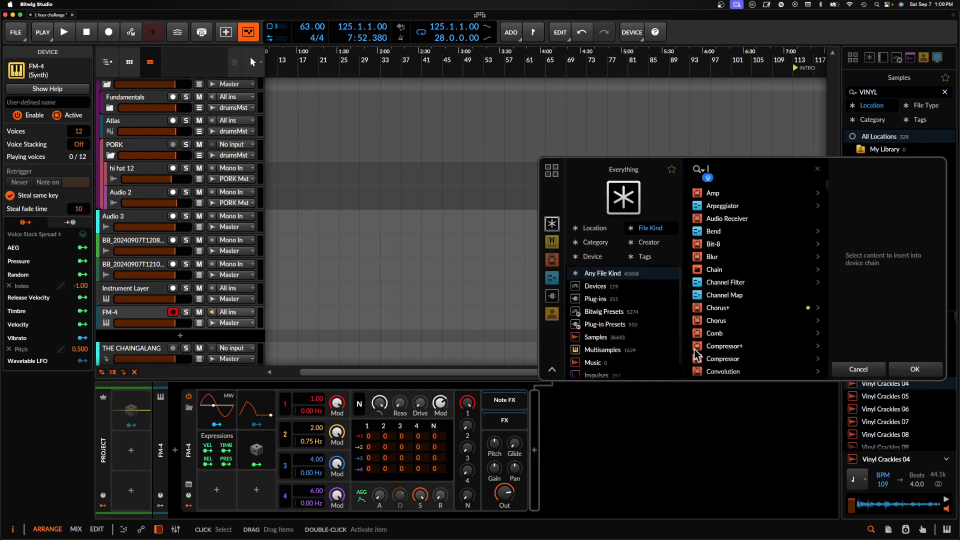
text(PRO)
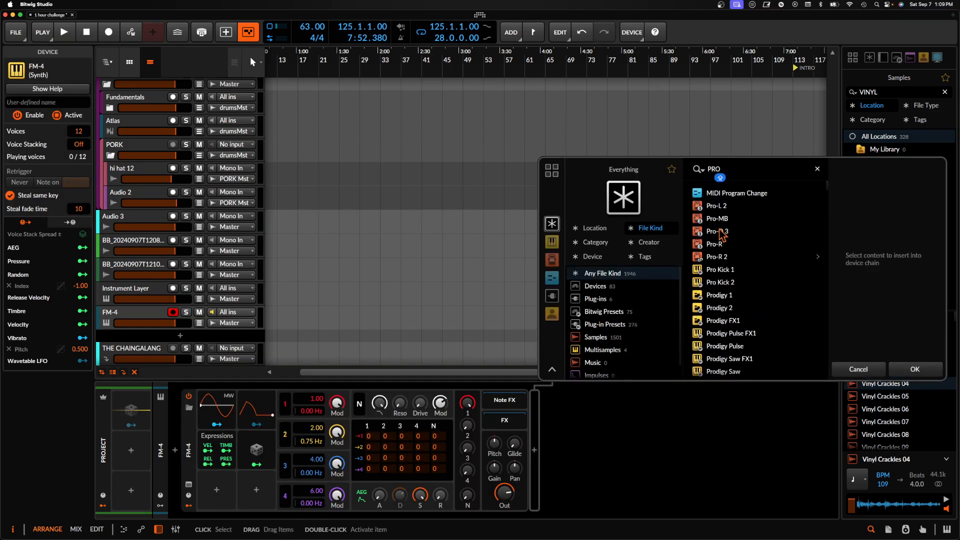
click(720, 232)
click(915, 369)
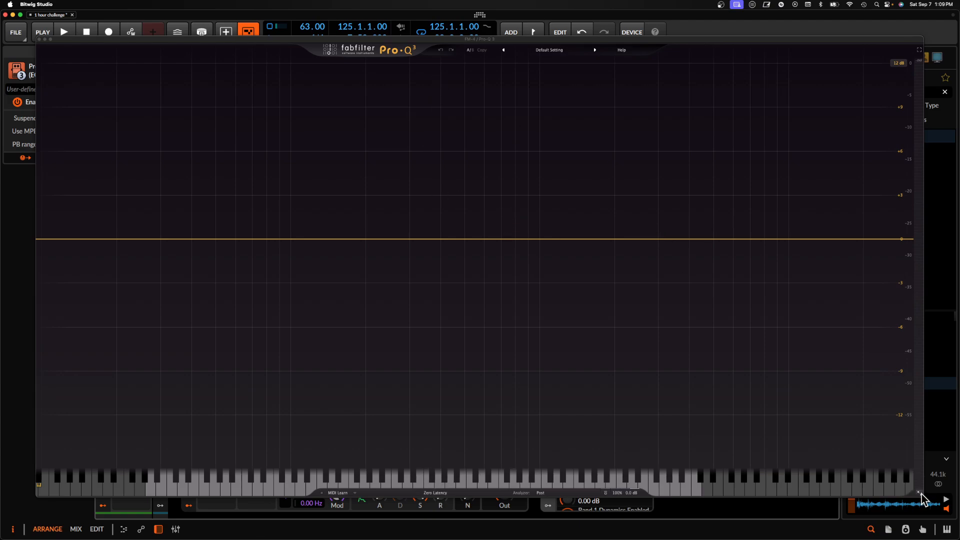
drag(922, 494, 857, 357)
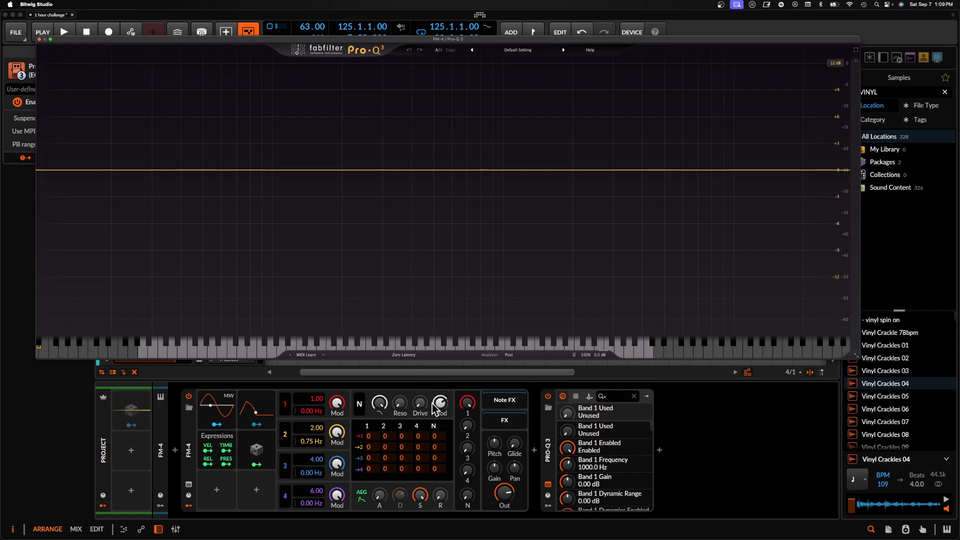
Raise FM-4's noise output level and add a 30 dB/oct low-cut band at about 11.5 Hz in Pro-Q 3.
drag(467, 495, 467, 491)
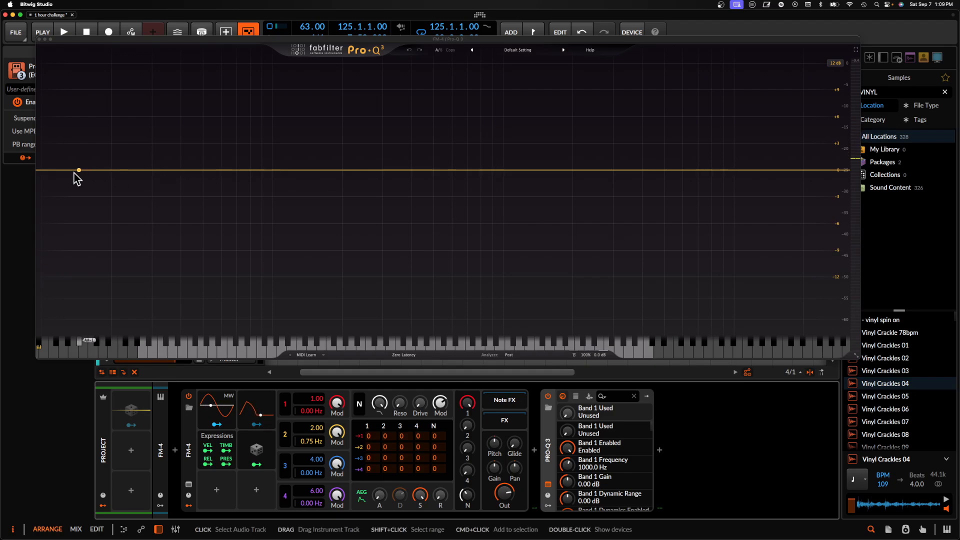
click(56, 170)
scroll(57, 171, up, 2)
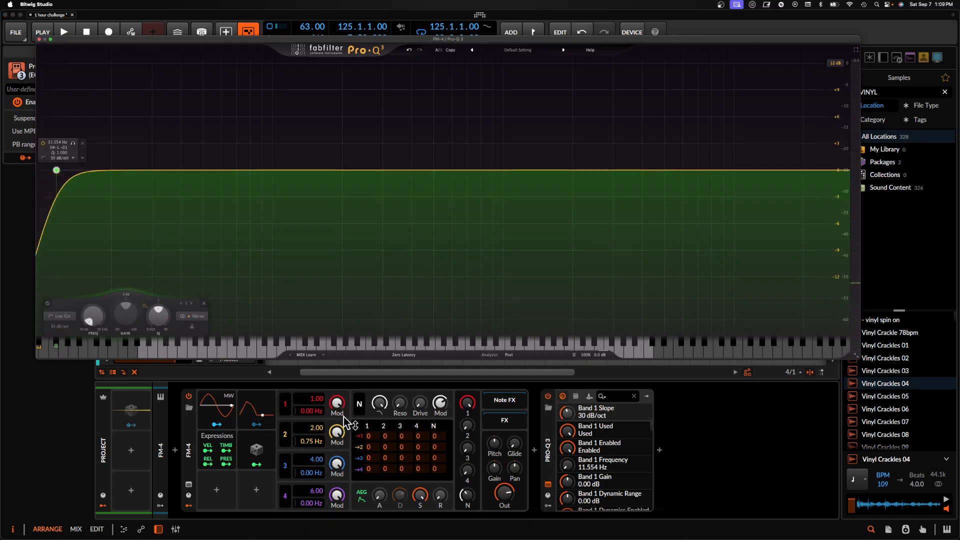
Turn down FM-4 operator 1's modulation and output level, and move the Pro-Q 3 low cut to about 15.57 Hz.
drag(337, 406, 337, 426)
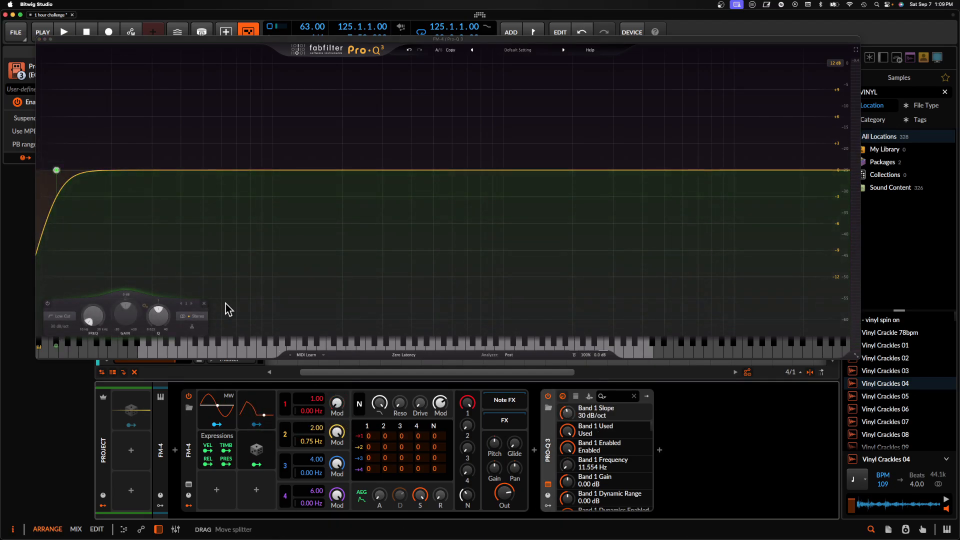
drag(467, 403, 470, 411)
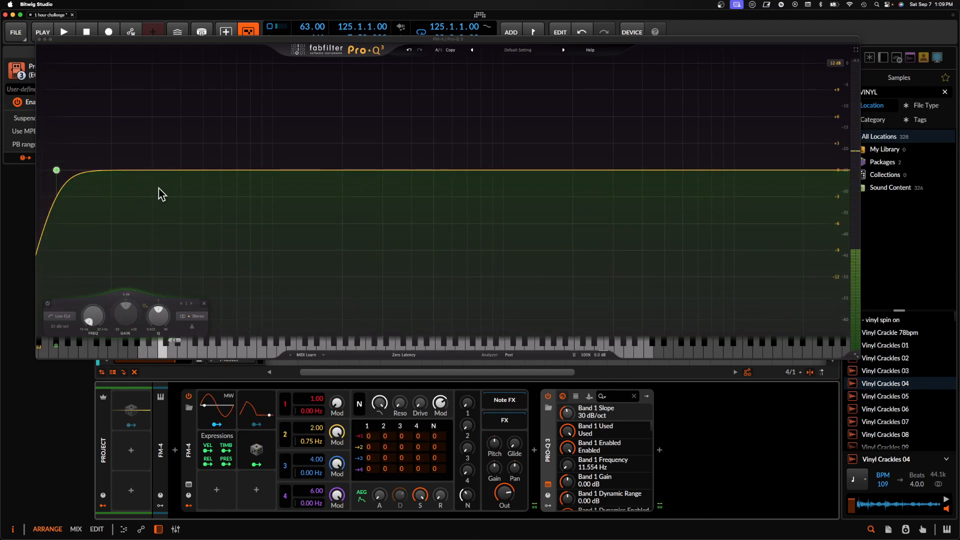
drag(56, 170, 86, 169)
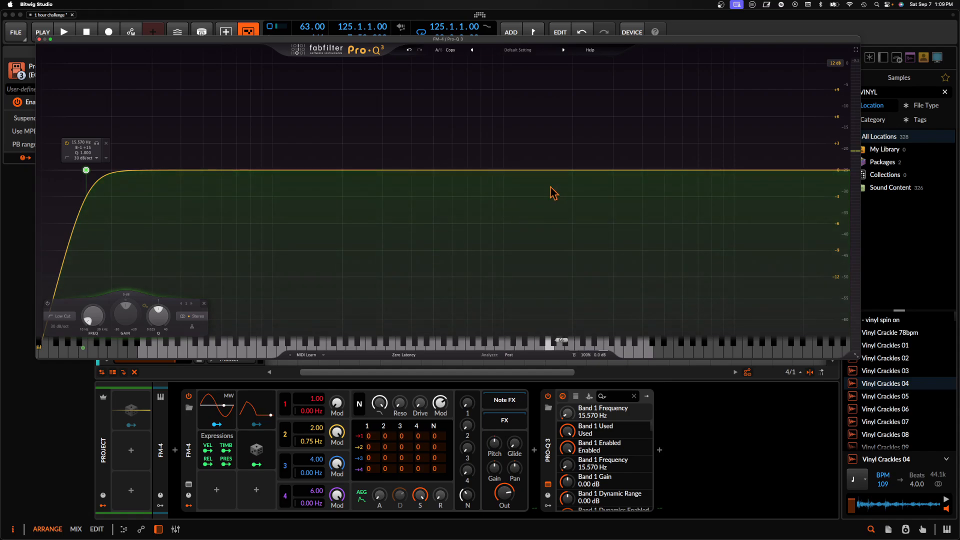
Add a narrow Pro-Q 3 bell boosting 30 dB at about 45.3 Hz and raise the drive of FM-4's noise source.
drag(408, 170, 194, 63)
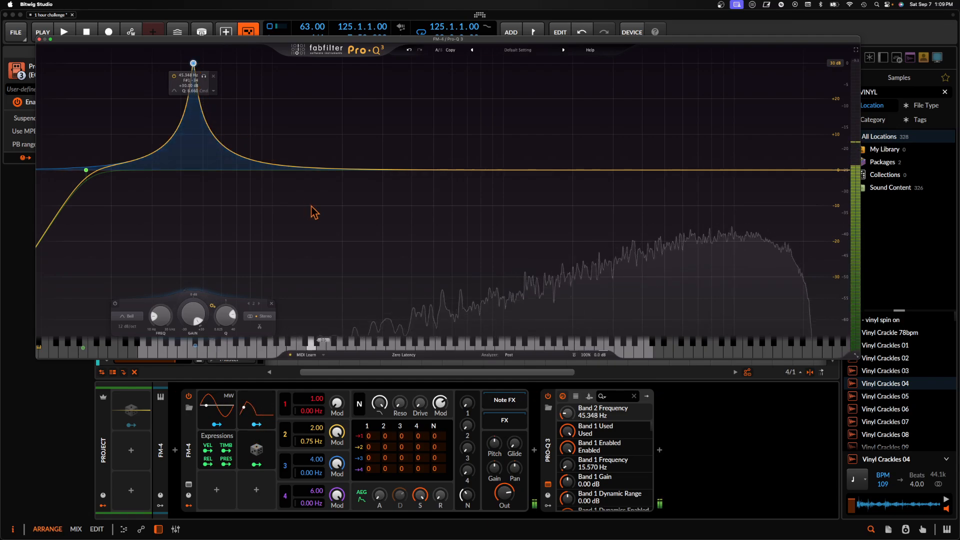
click(383, 404)
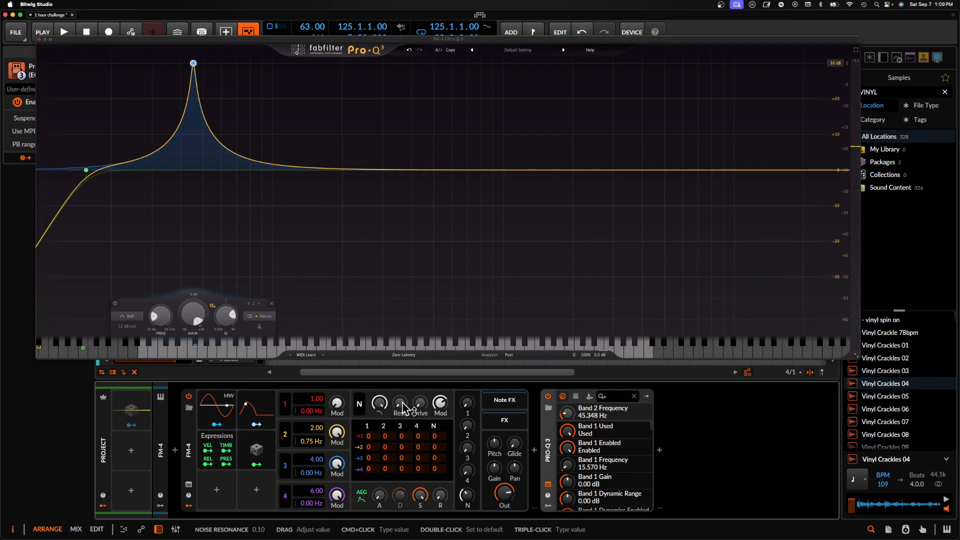
mouse_move(423, 406)
mouse_down()
mouse_move(423, 375)
mouse_move(423, 387)
mouse_up()
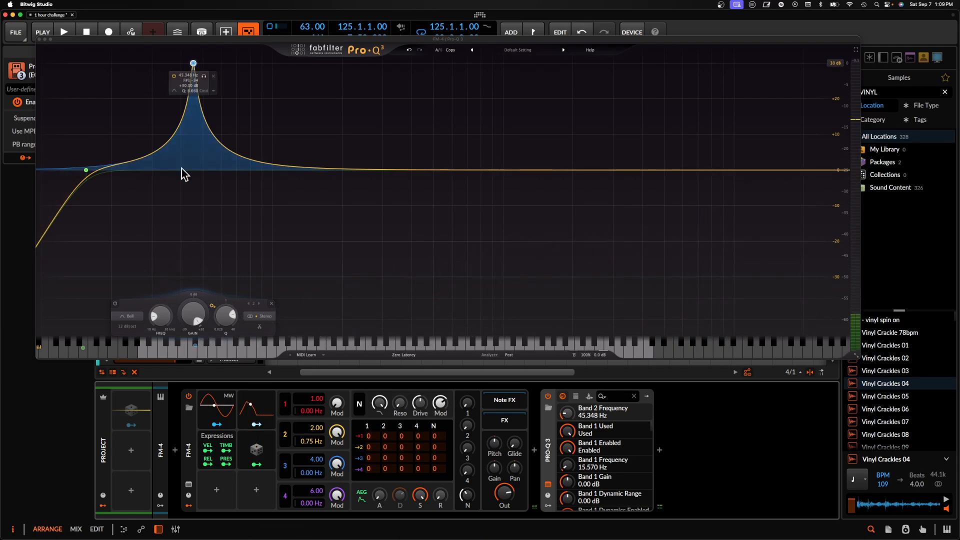
Close the Pro-Q 3 window and duplicate the equalizer into a chain of five, with the copies collapsed.
click(40, 39)
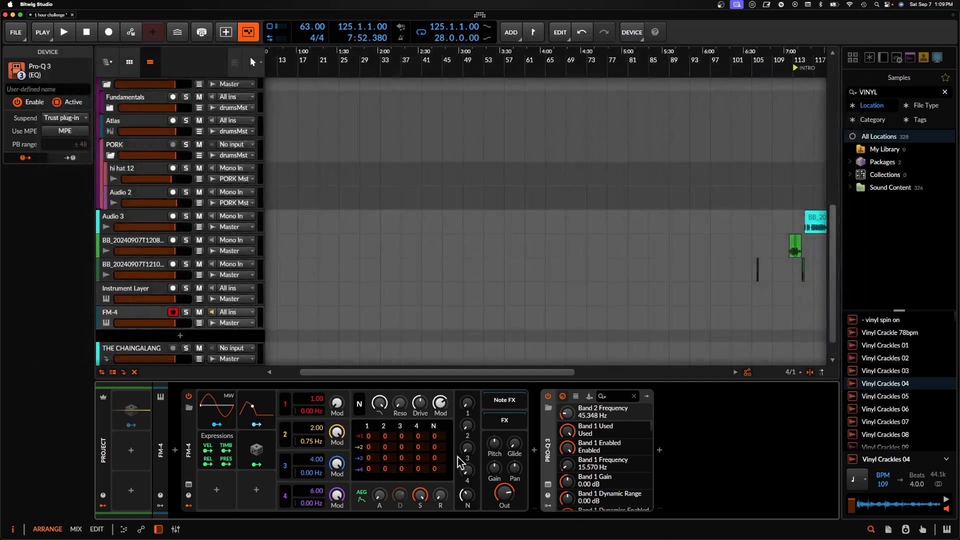
key(super+d)
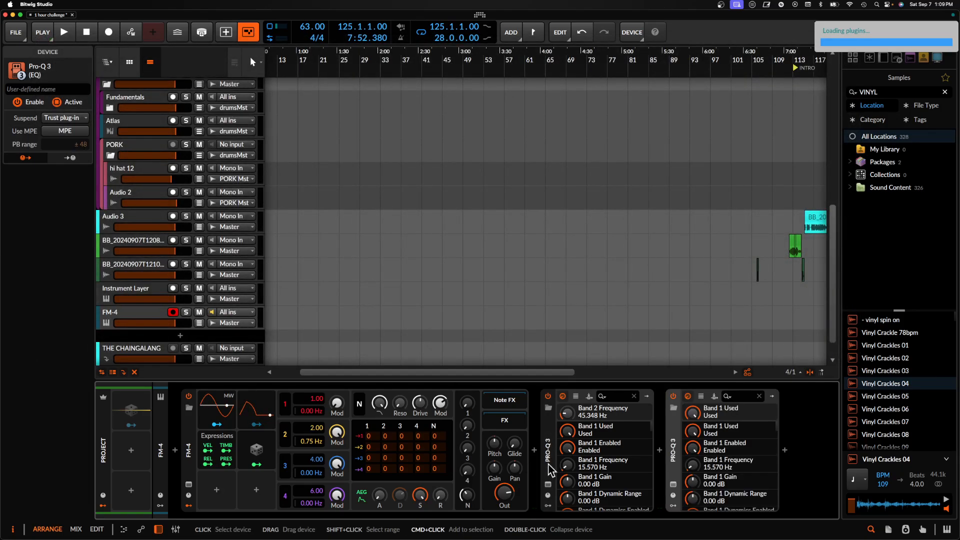
double_click(671, 465)
key(super+d)
key(super+d)
key(super+d)
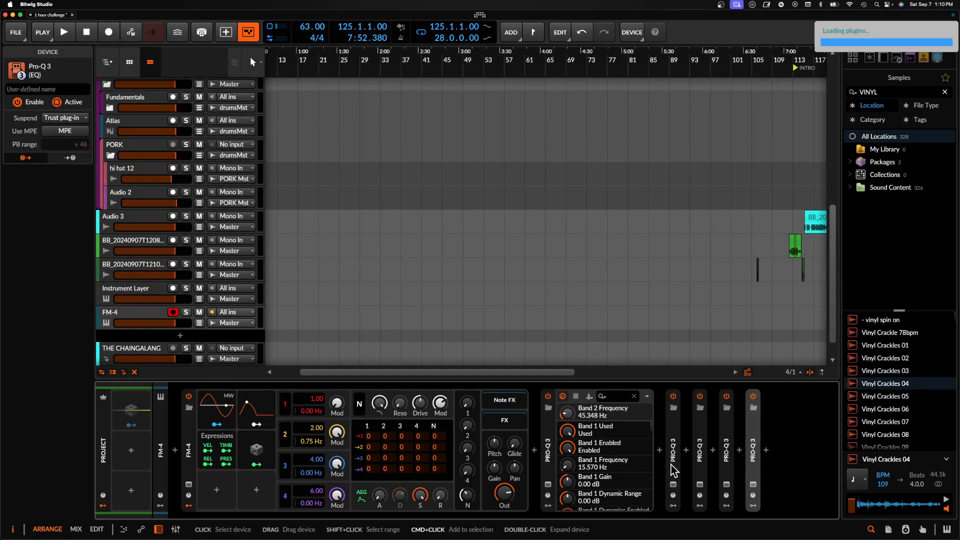
Add Newfangled Saturate at the end of FM-4's device chain, after the last Pro-Q 3.
click(766, 450)
text(SAT)
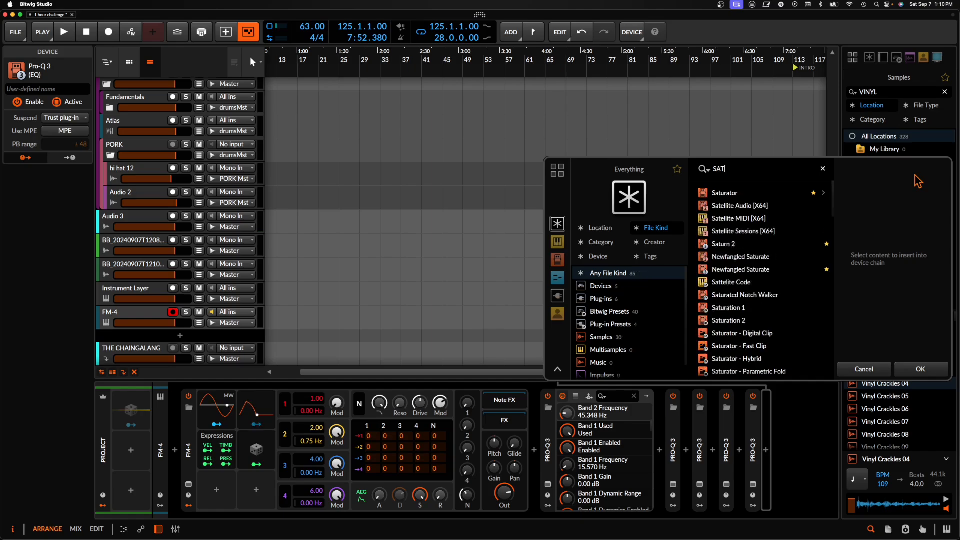
click(753, 269)
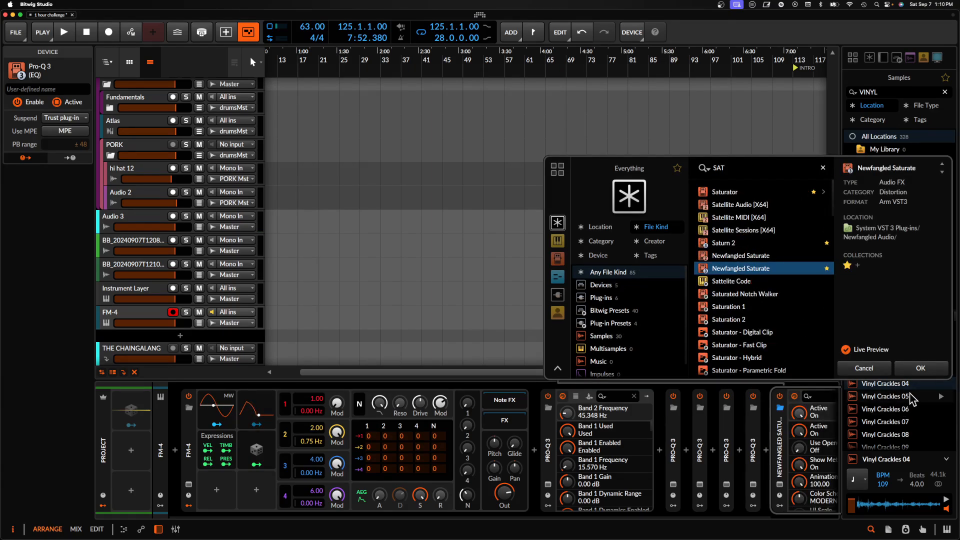
click(914, 370)
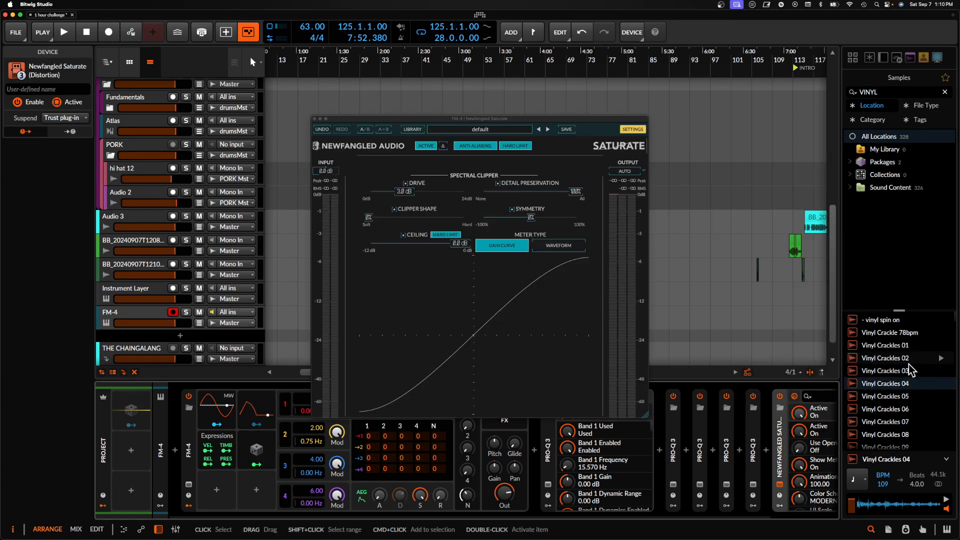
Inspect the last and first Pro-Q 3 in the chain while playing notes, and close the open plug-in windows.
click(754, 484)
mouse_move(242, 153)
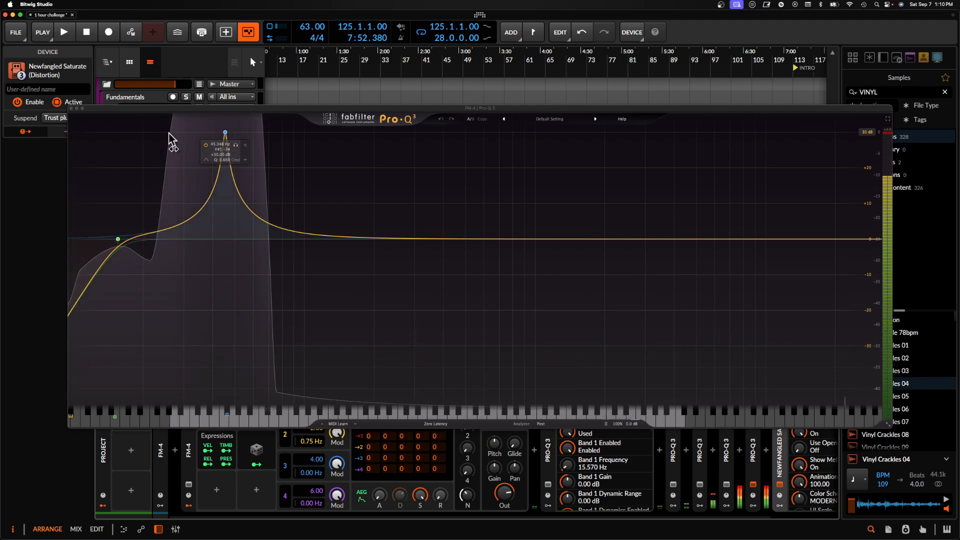
click(71, 109)
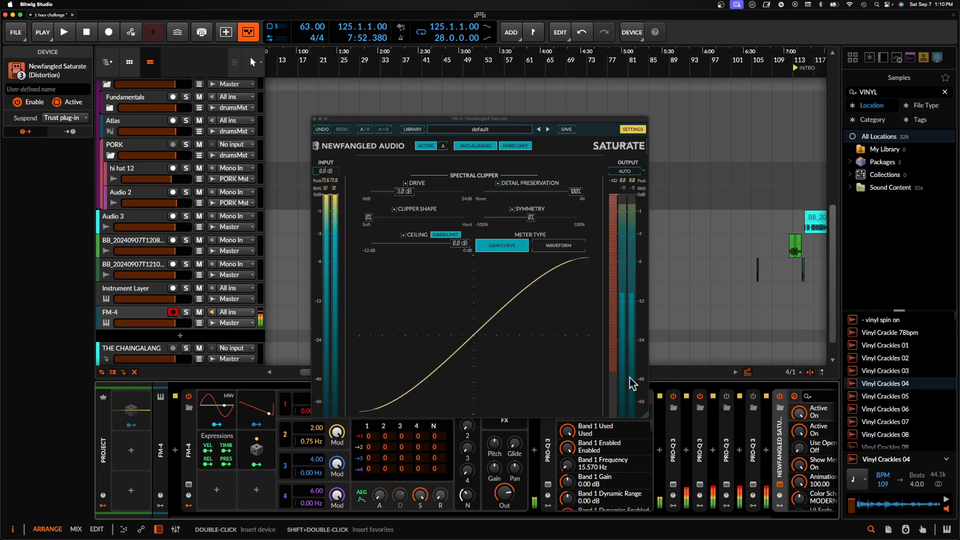
click(314, 119)
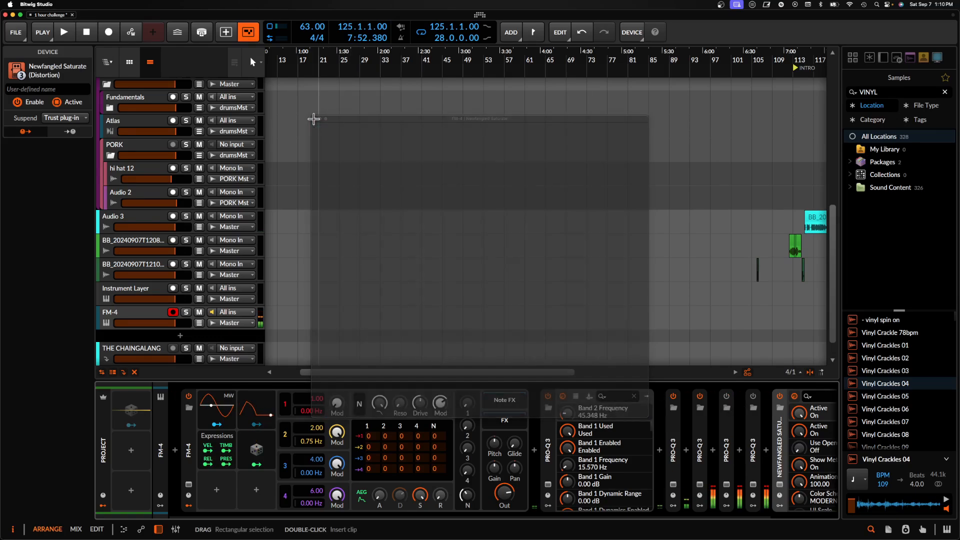
scroll(490, 450, right, 3)
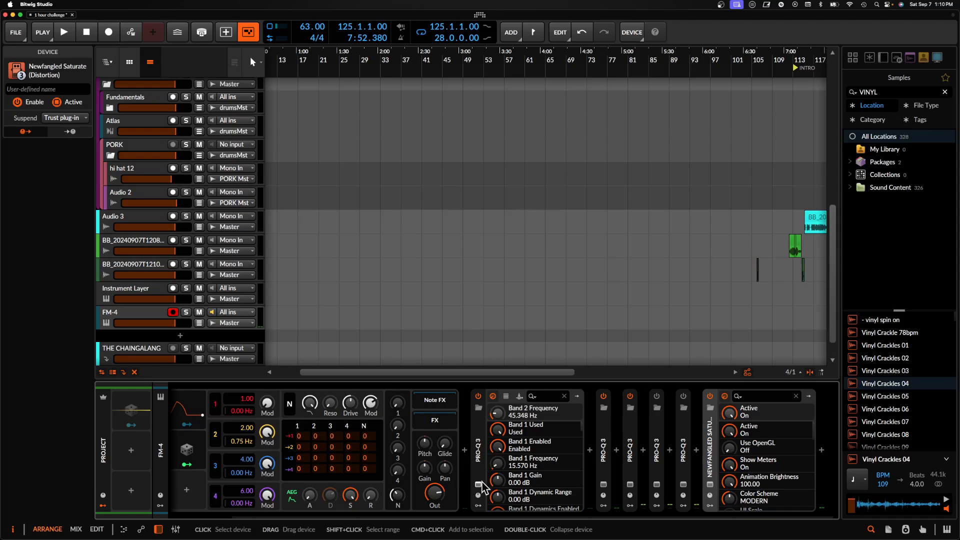
click(478, 485)
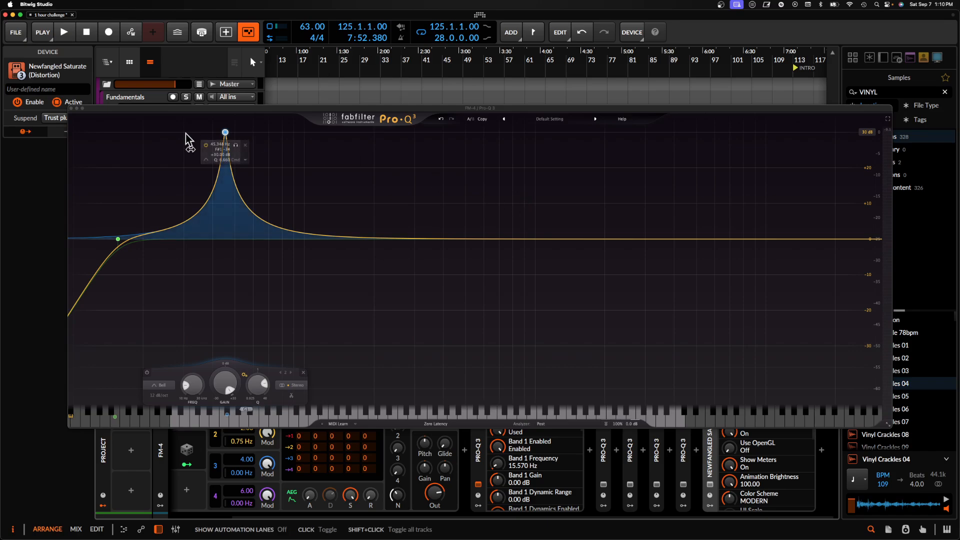
click(71, 109)
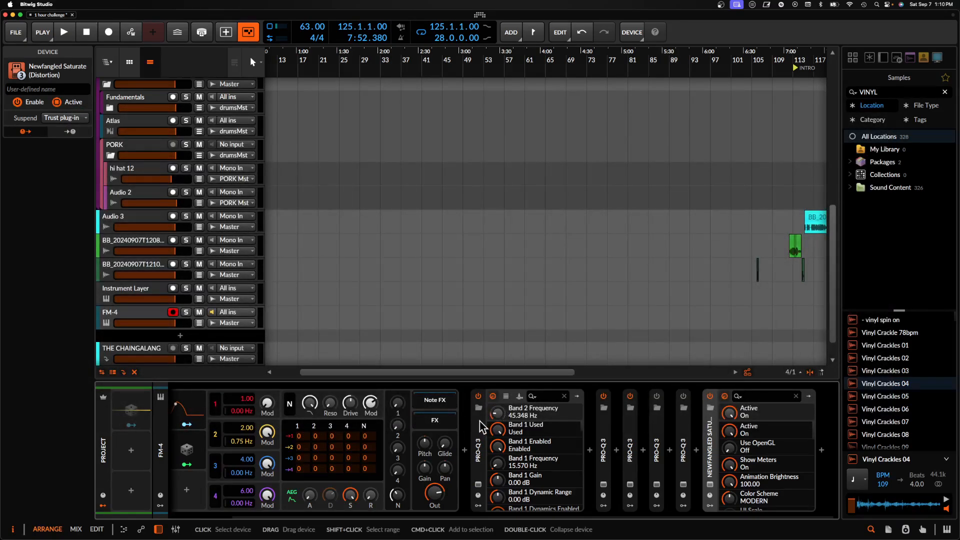
Delete all five Pro-Q 3 equalizers from FM-4's device chain.
click(479, 421)
shift+click(631, 433)
shift+click(684, 437)
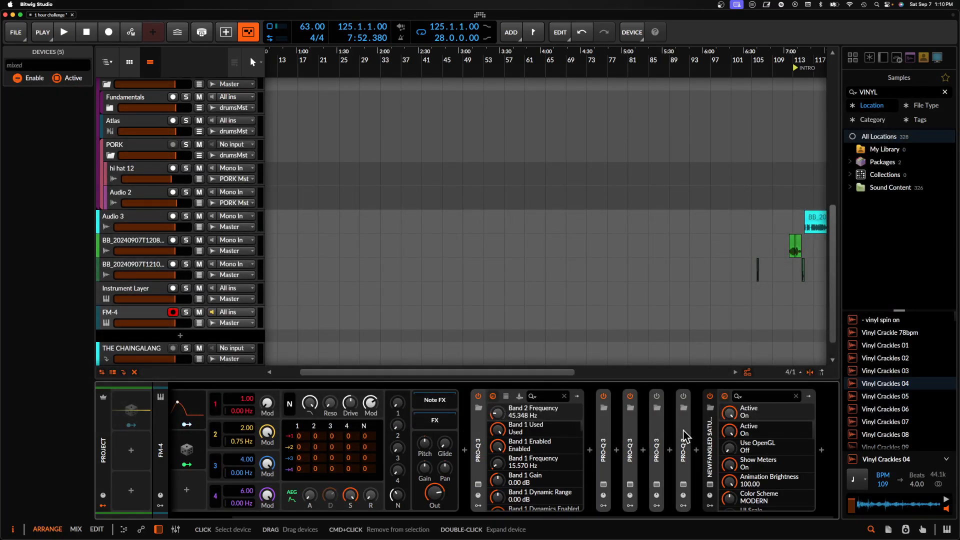
key(Delete)
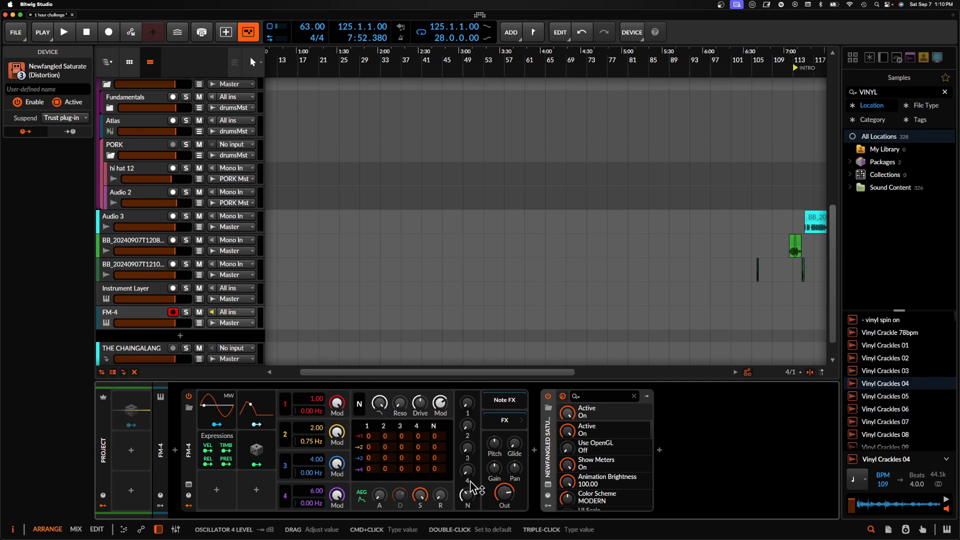
Insert kHs Ring Mod between FM-4 and Newfangled Saturate.
click(534, 450)
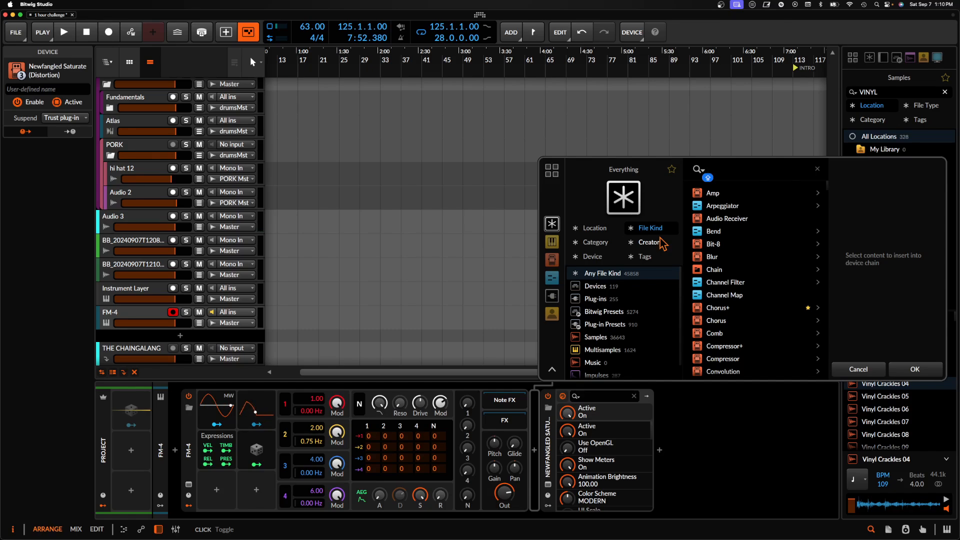
text(RIN)
click(723, 208)
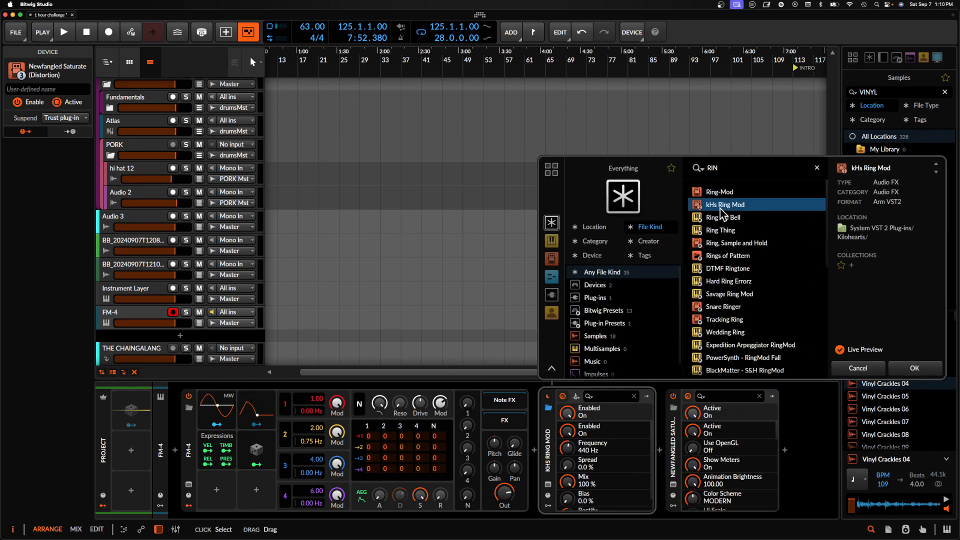
click(915, 369)
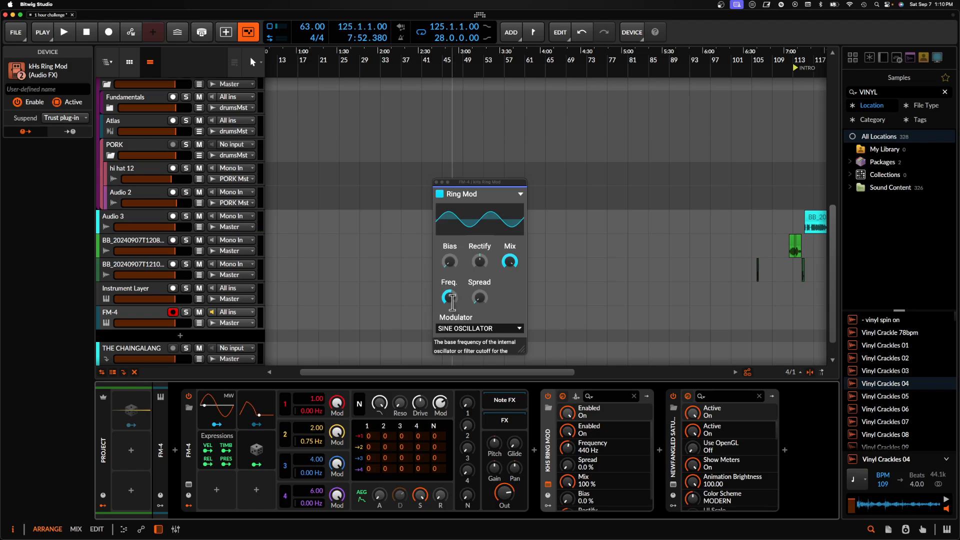
Set the Ring Mod's modulator to Low-Pass Noise and its frequency to 10.2 kHz.
click(467, 328)
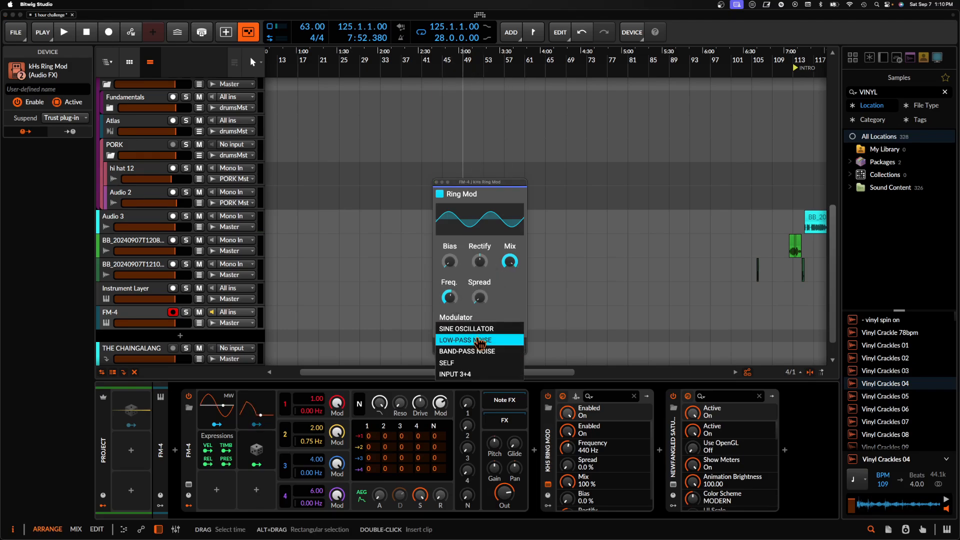
click(472, 339)
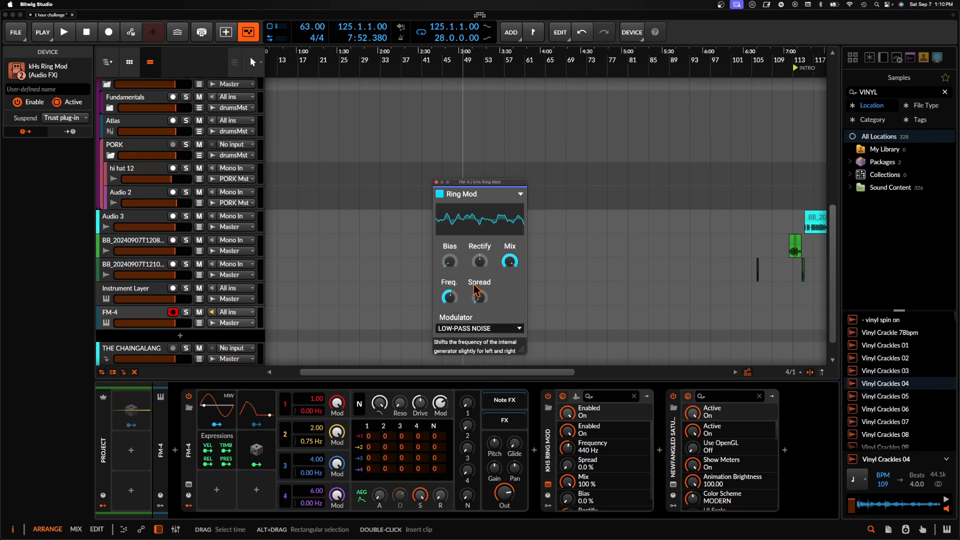
click(458, 328)
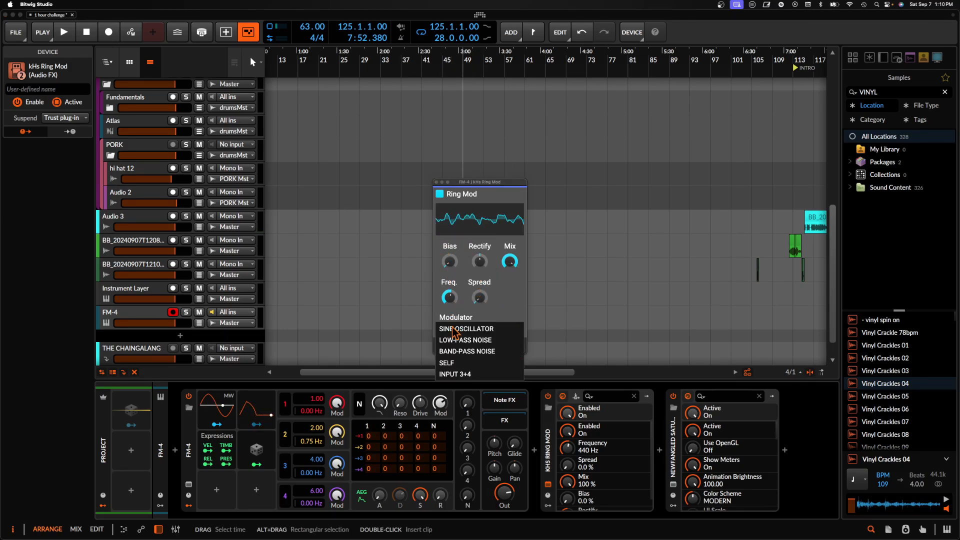
click(458, 292)
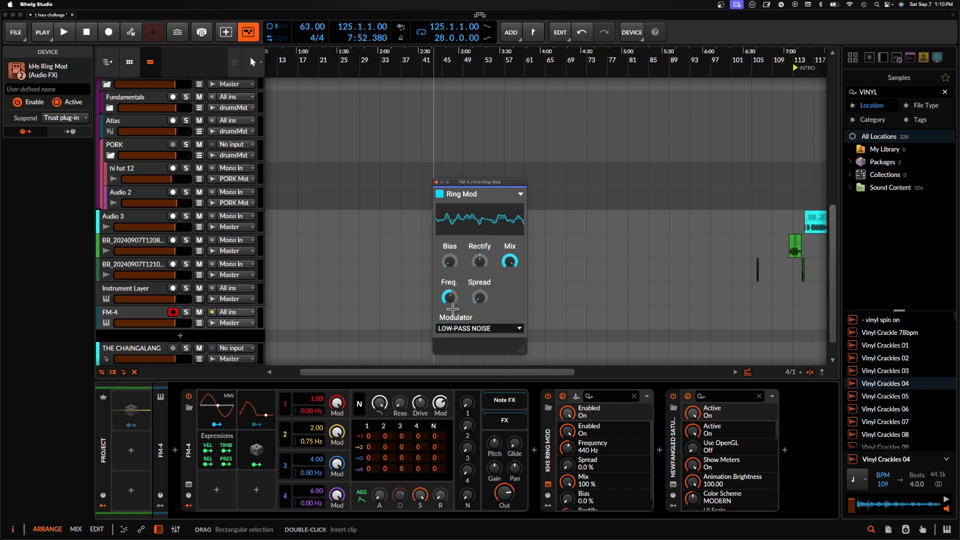
drag(454, 303, 454, 270)
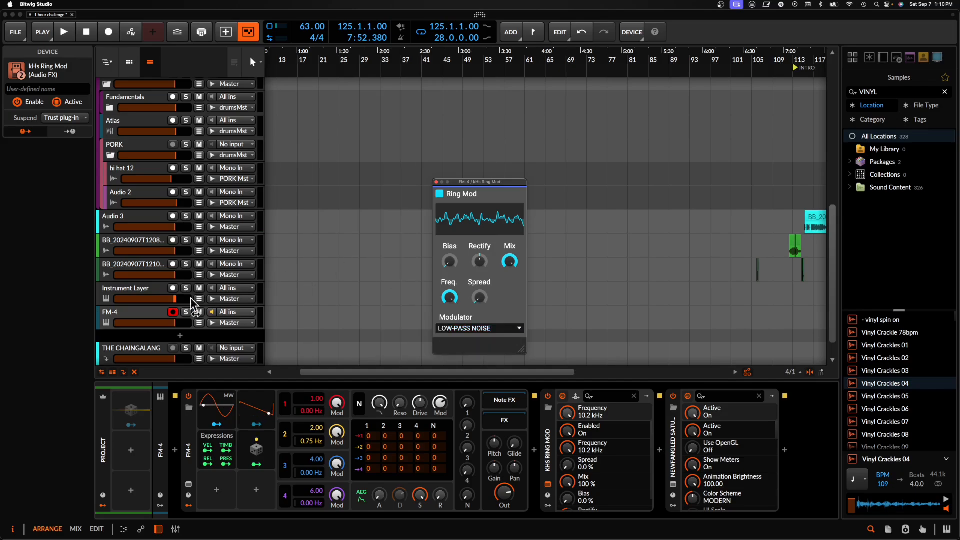
Remove Ring Mod and Newfangled Saturate from the chain and delete the FM-4 track.
click(151, 317)
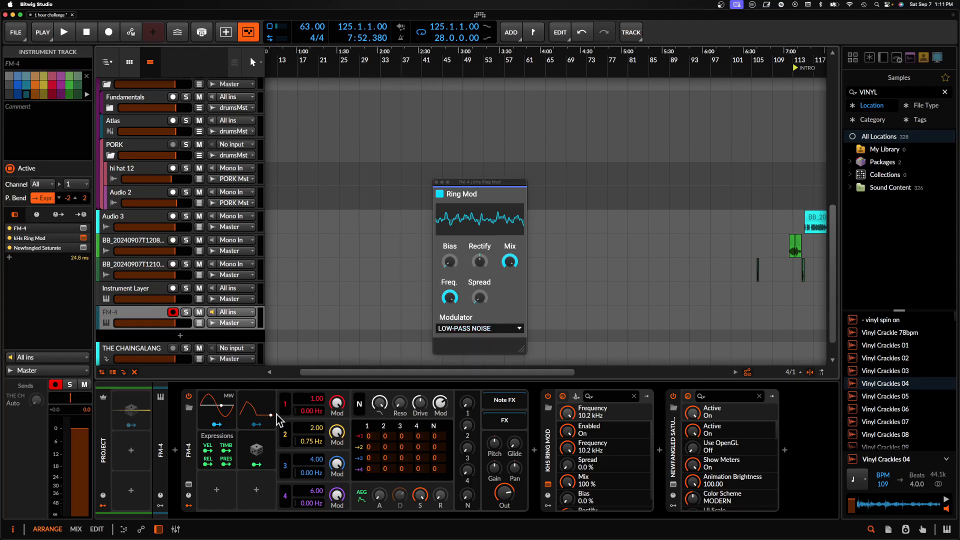
click(674, 398)
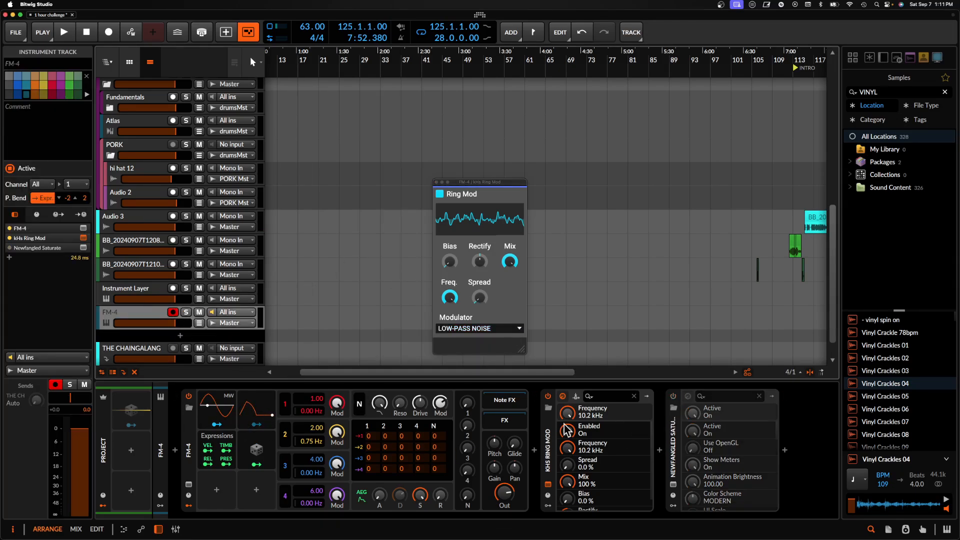
click(551, 427)
key(Delete)
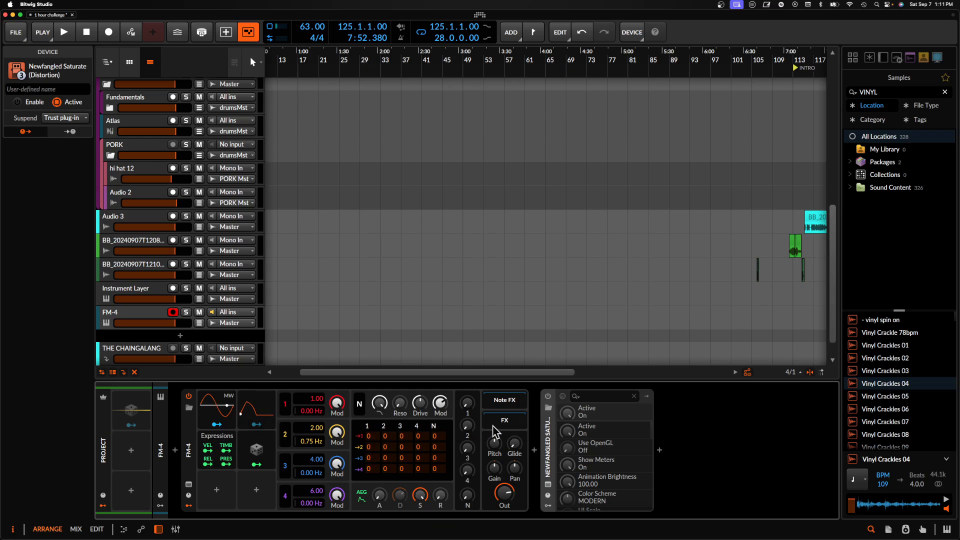
key(Delete)
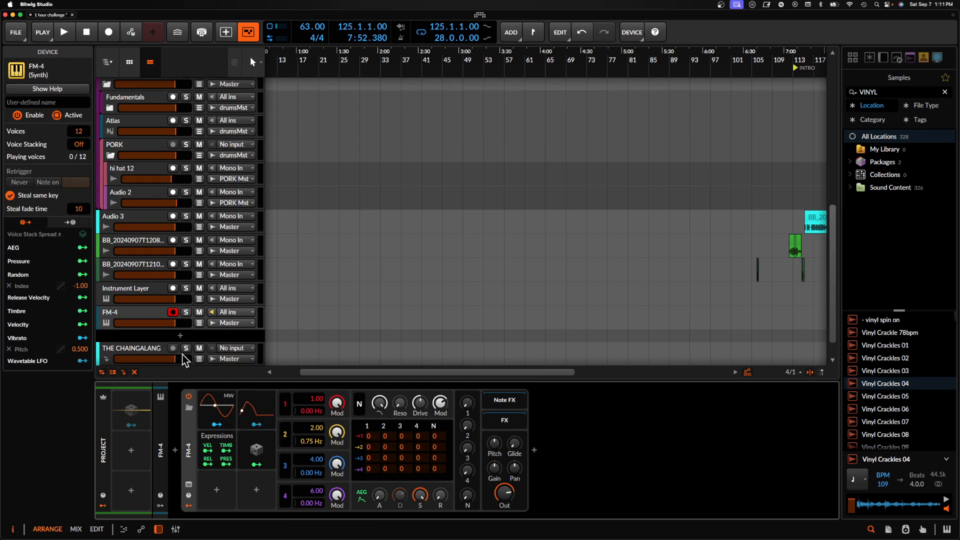
click(128, 316)
key(Delete)
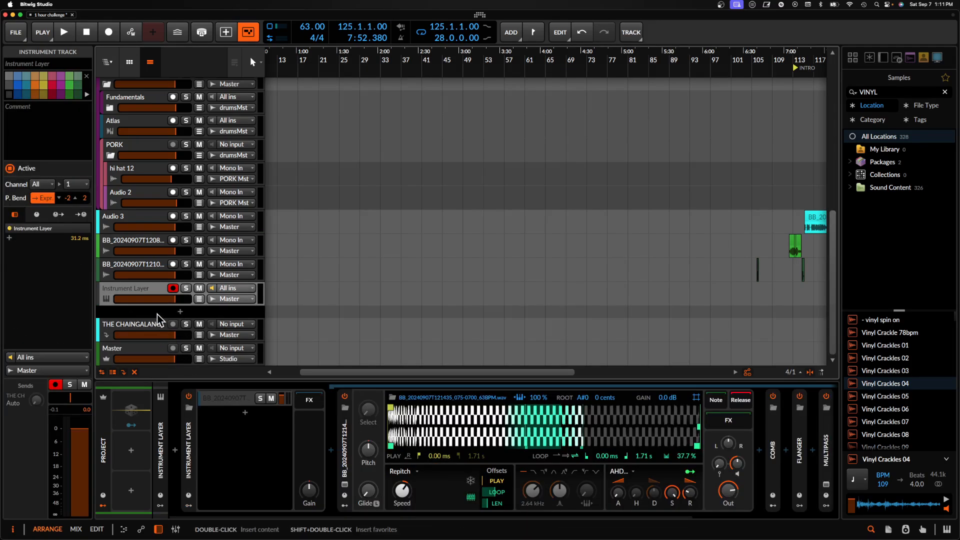
Add a new instrument track with an FM-4 synth below Instrument Layer.
click(181, 312)
text(FM4)
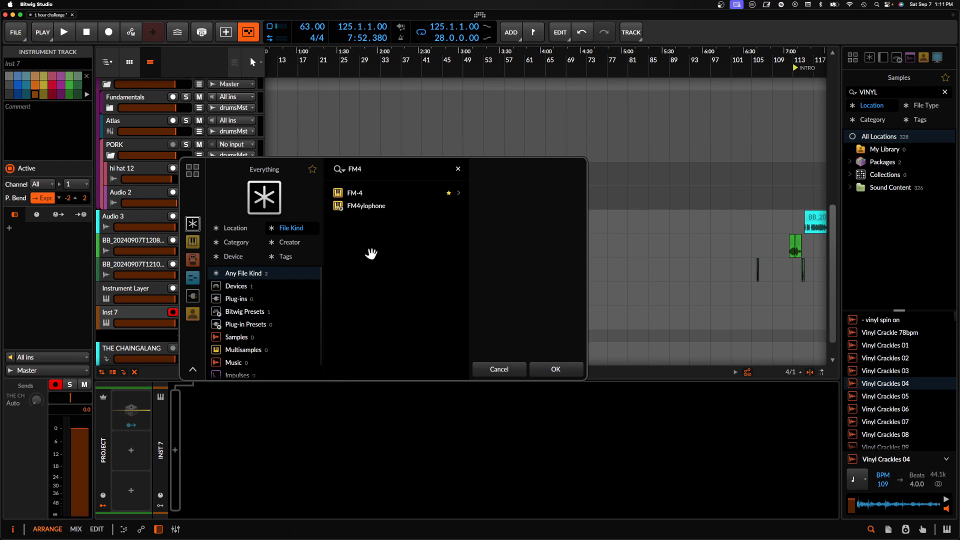
click(355, 193)
click(555, 369)
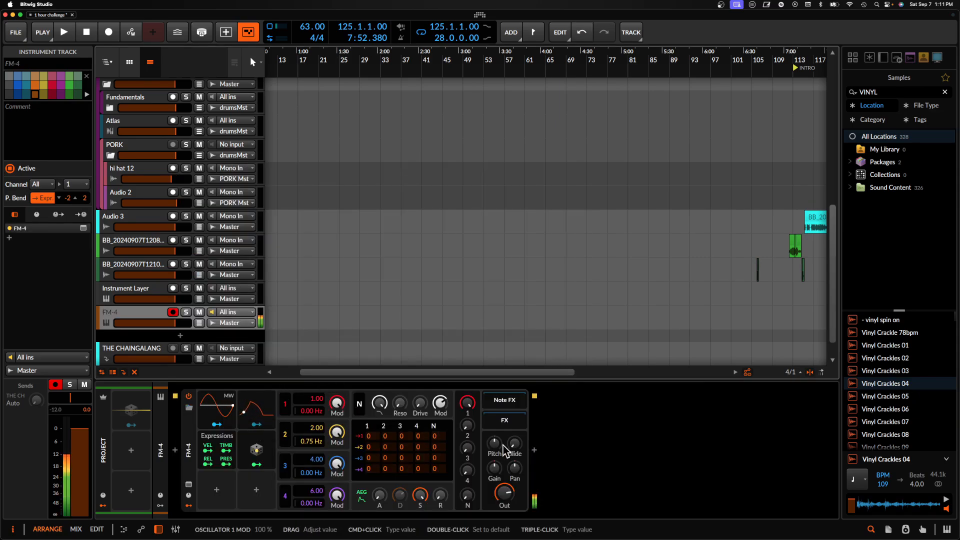
Add kHs Ring Mod after FM-4 with a Low-Pass Noise modulator and a frequency of 10.2 kHz.
click(535, 451)
text(ring)
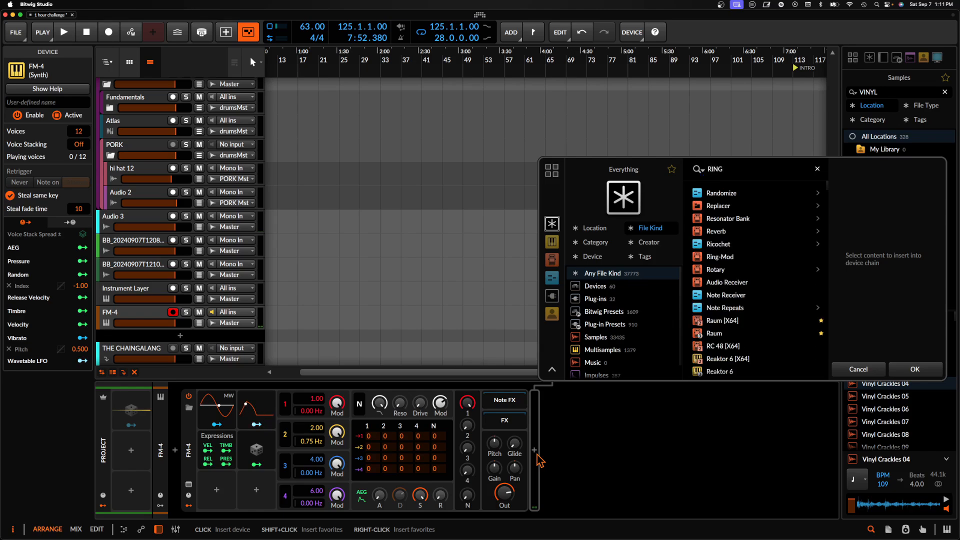
click(739, 206)
click(915, 367)
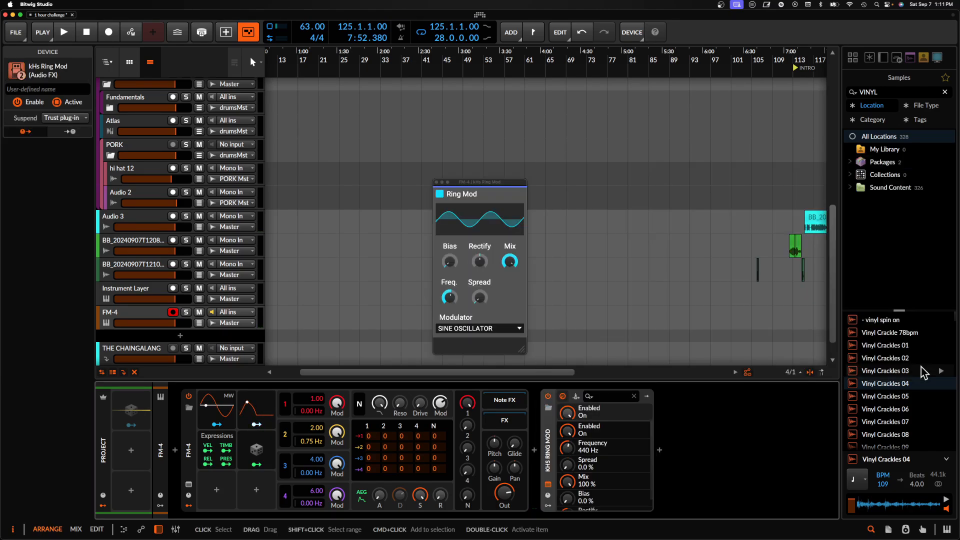
click(479, 331)
click(481, 340)
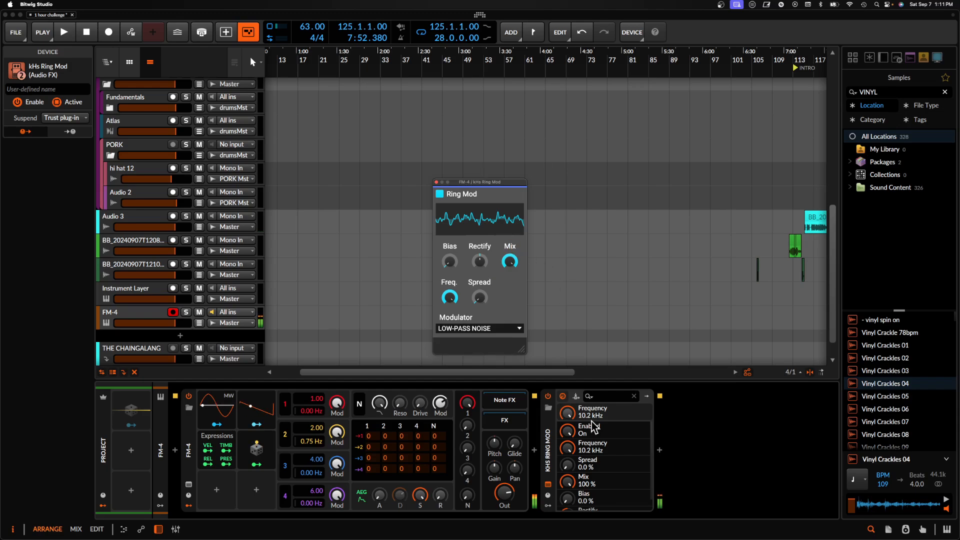
Add Pro-Q 3 after the Ring Mod and move its window clear of the device chain.
click(660, 450)
text(pro)
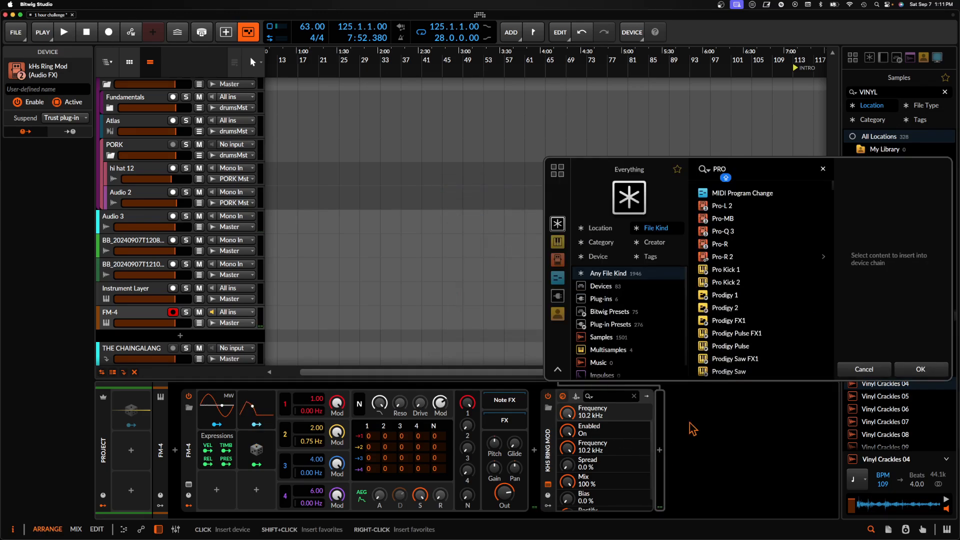
double_click(725, 233)
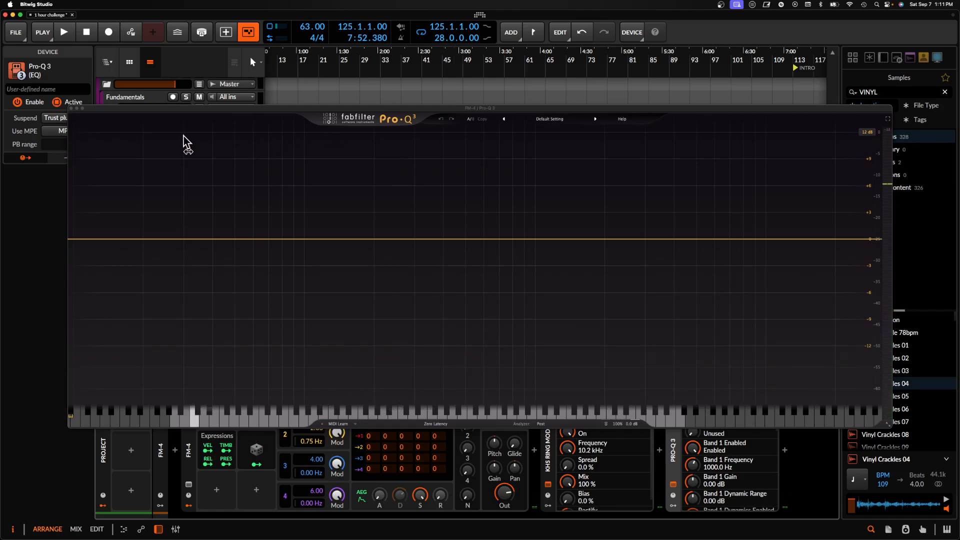
drag(103, 112, 125, 40)
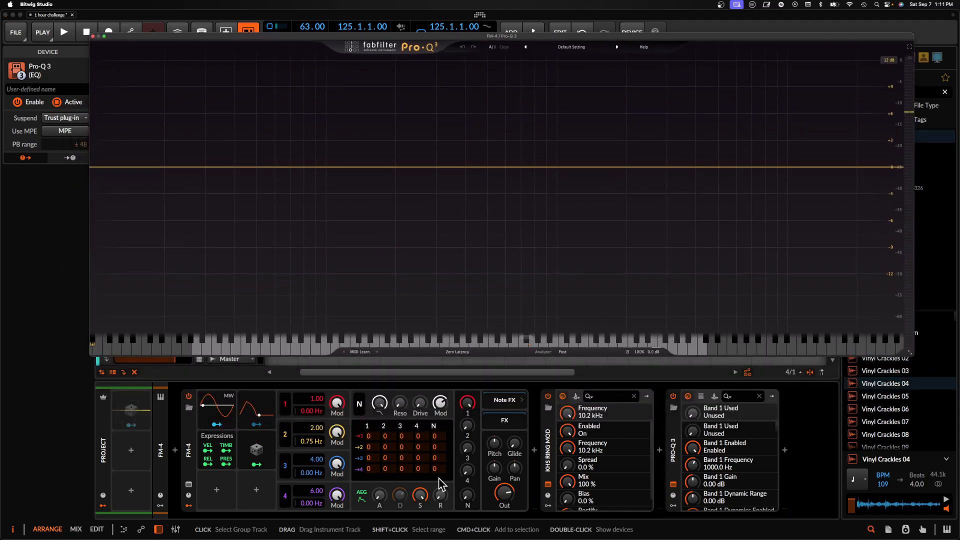
Shape FM-4's amplitude envelope by raising the attack, adjusting the decay, turning sustain fully down and setting release to 88.7%.
drag(379, 495, 420, 535)
drag(401, 498, 383, 535)
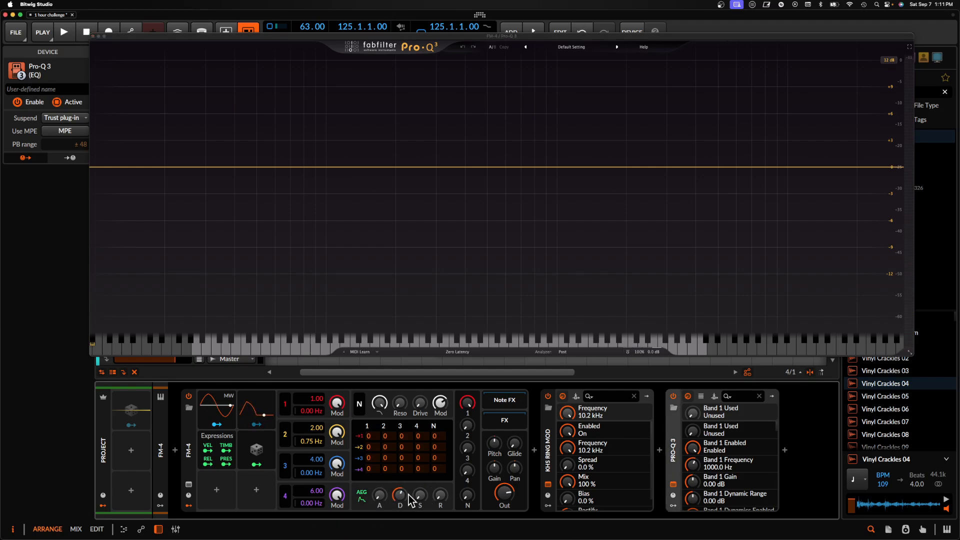
drag(409, 496, 381, 447)
drag(439, 497, 440, 431)
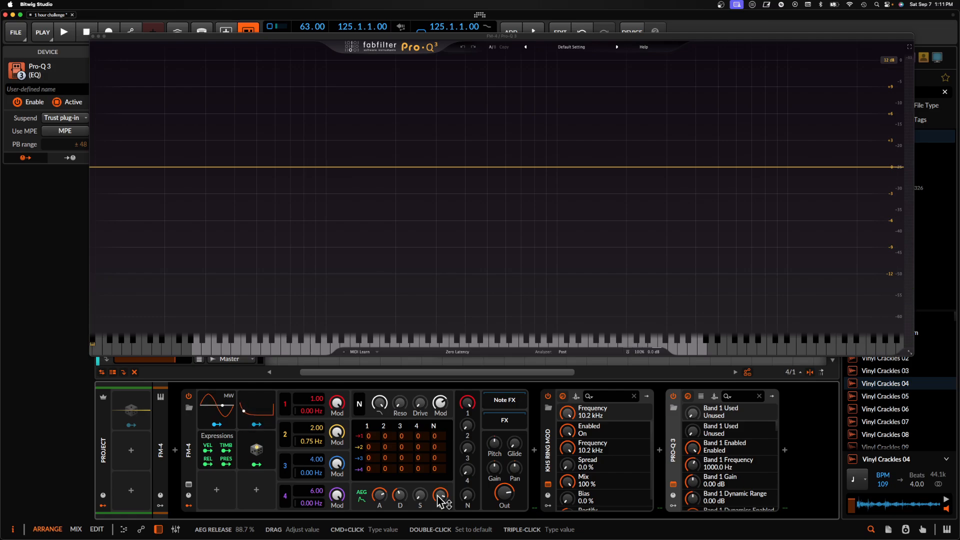
click(437, 169)
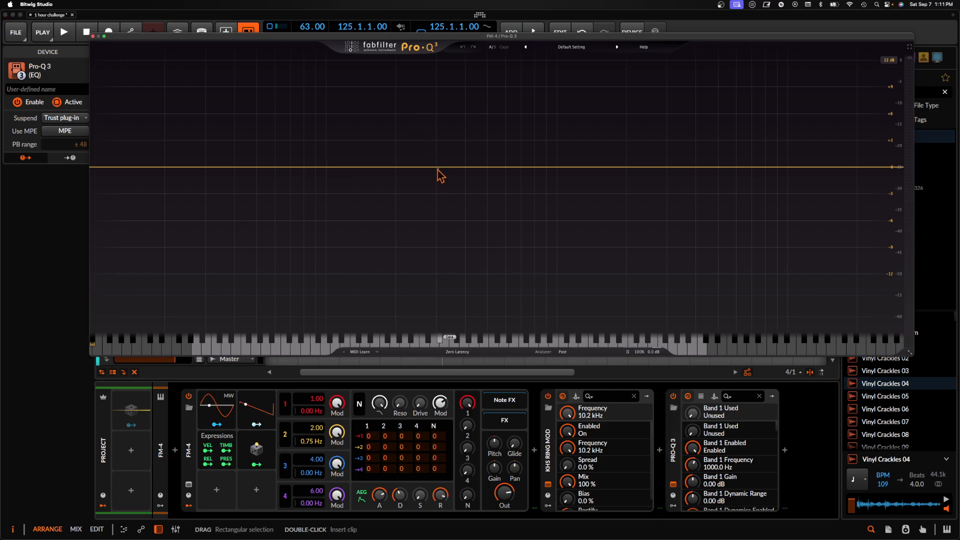
Create three narrow Pro-Q 3 boosts of about 10.6 dB, at 174.84 Hz, 399.76 Hz and a higher third frequency.
drag(434, 167, 382, 72)
scroll(383, 111, up, 10)
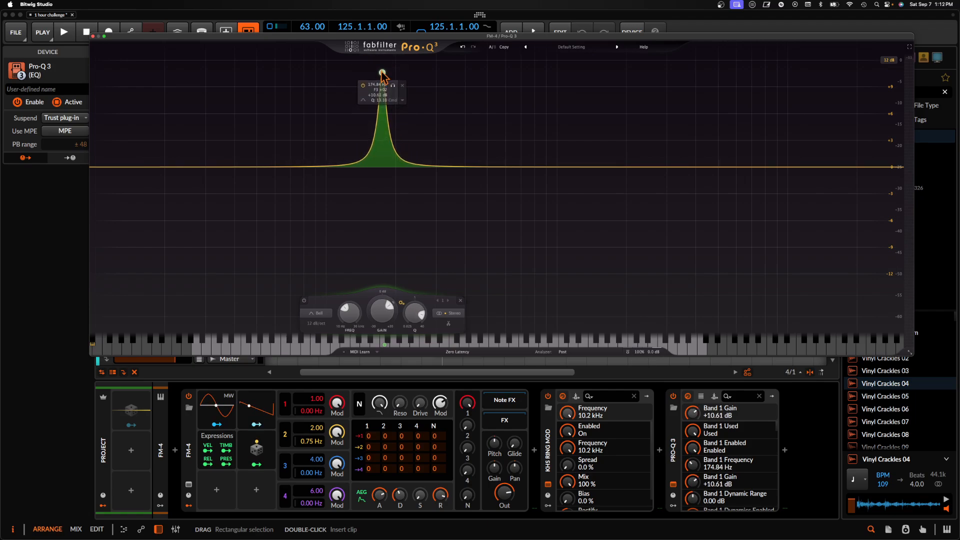
click(489, 159)
drag(488, 167, 465, 73)
scroll(461, 124, down, 5)
scroll(461, 124, up, 10)
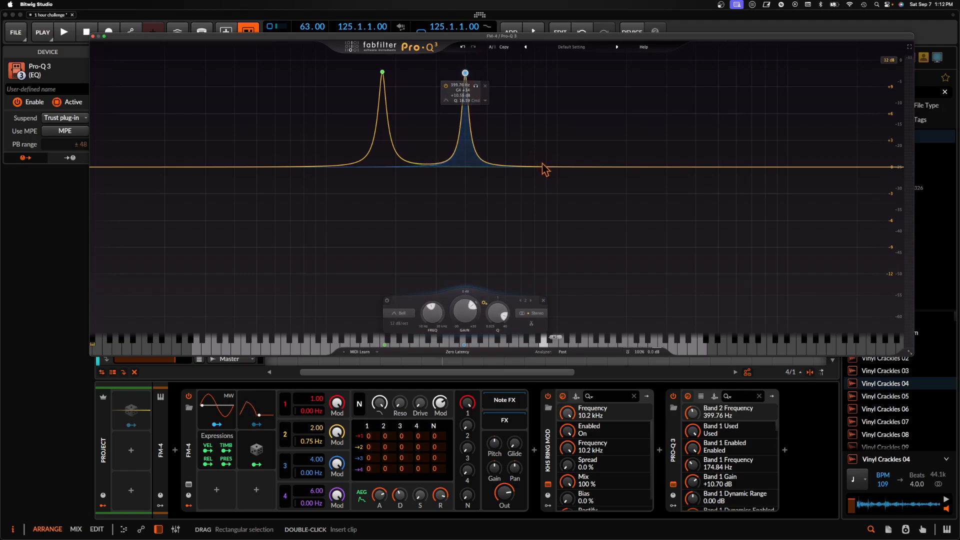
drag(542, 167, 577, 78)
scroll(543, 120, up, 10)
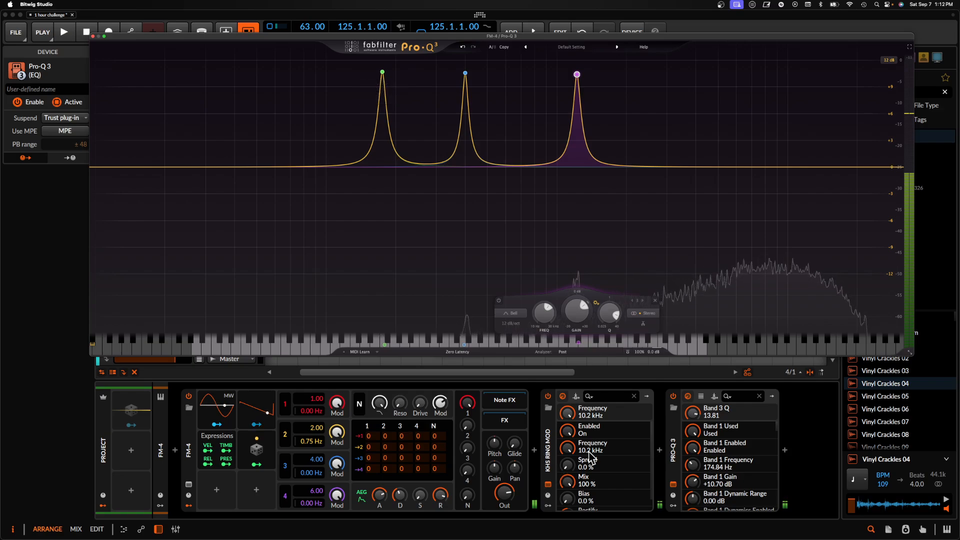
Duplicate Pro-Q 3 twice so three instances follow the Ring Mod in series.
mouse_move(671, 448)
mouse_down()
mouse_move(628, 450)
mouse_move(665, 449)
mouse_up()
key(super+d)
key(super+d)
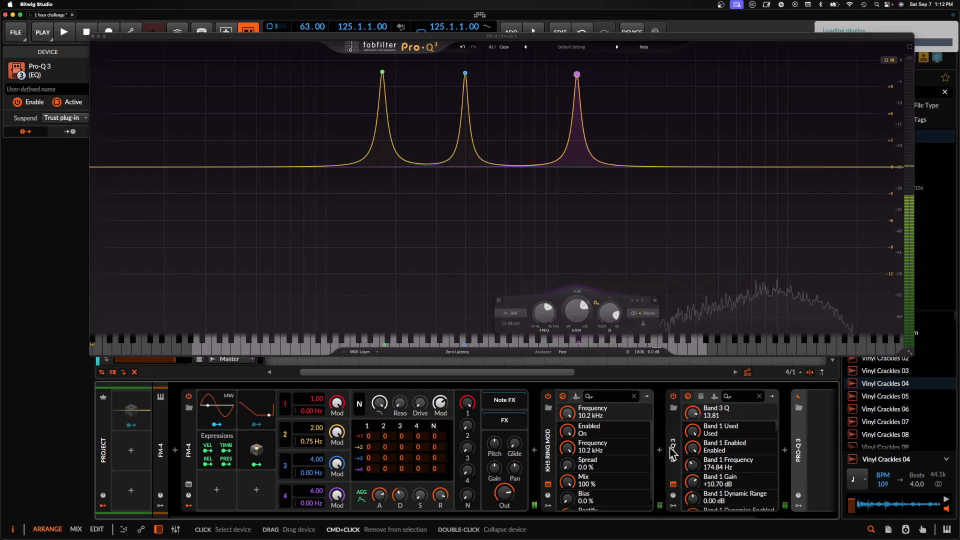
scroll(670, 453, right, 4)
scroll(671, 453, down, 4)
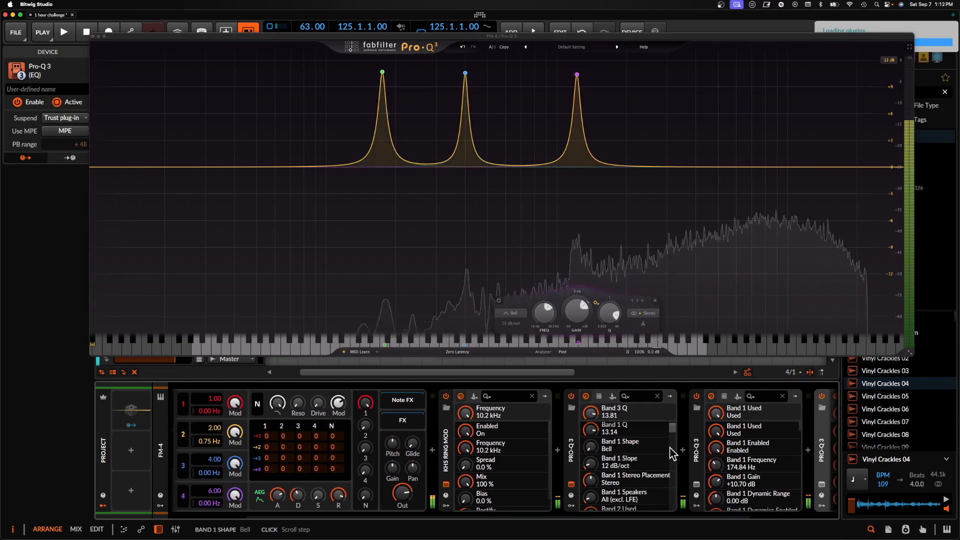
Add a 24 dB/oct high cut at about 2363 Hz in the first Pro-Q 3 and close its window.
click(878, 167)
drag(878, 167, 643, 180)
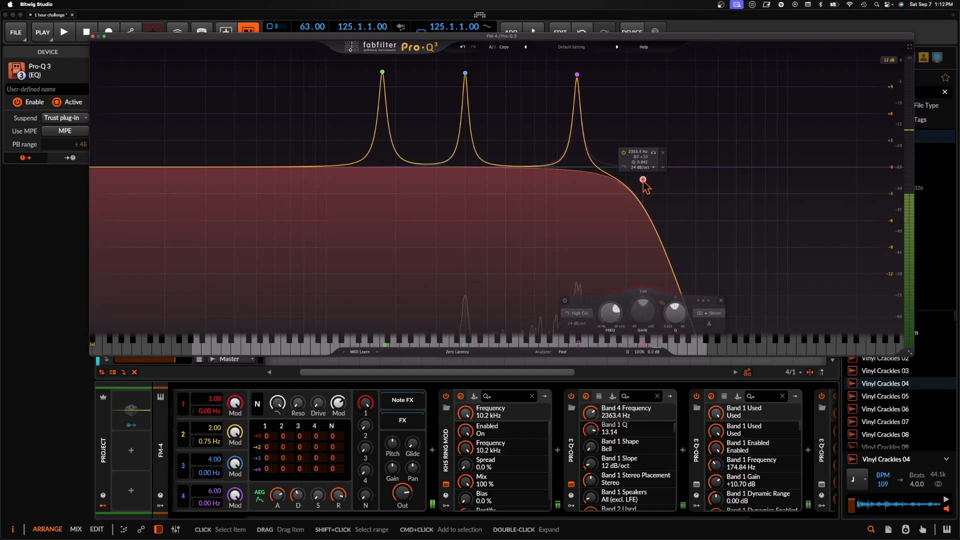
click(93, 36)
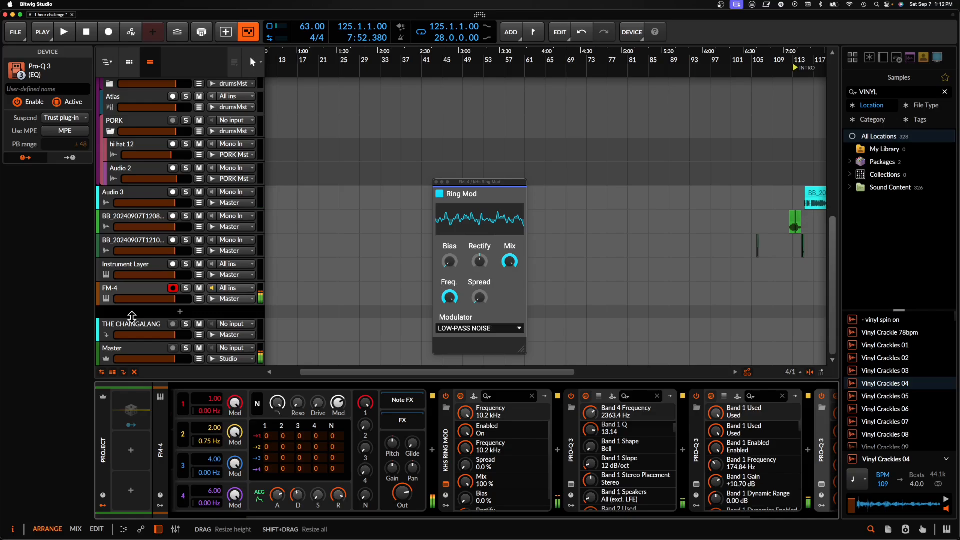
Bring up Pro-L 2 and Rolling Sampler on the Master and place the captured audio as a Sampler track below FM-4.
click(148, 364)
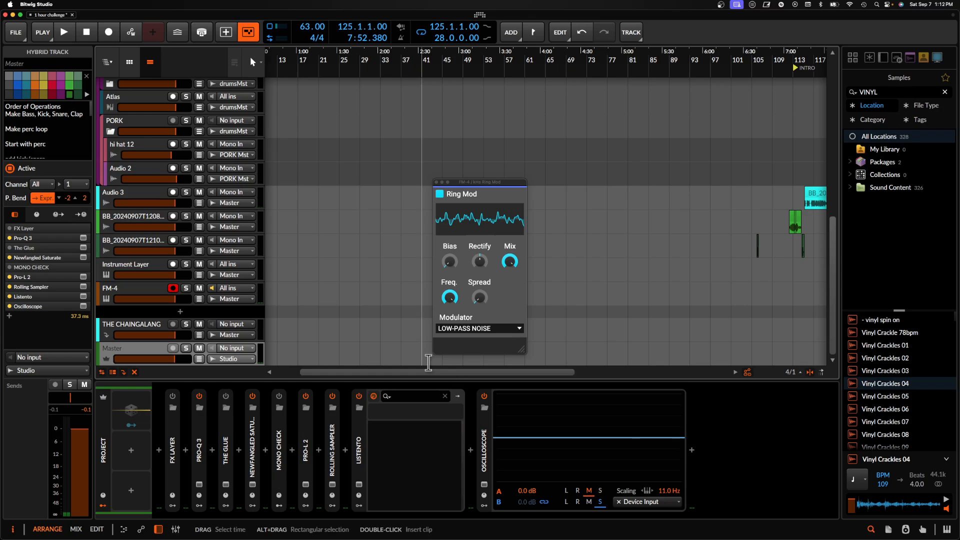
click(305, 485)
click(332, 484)
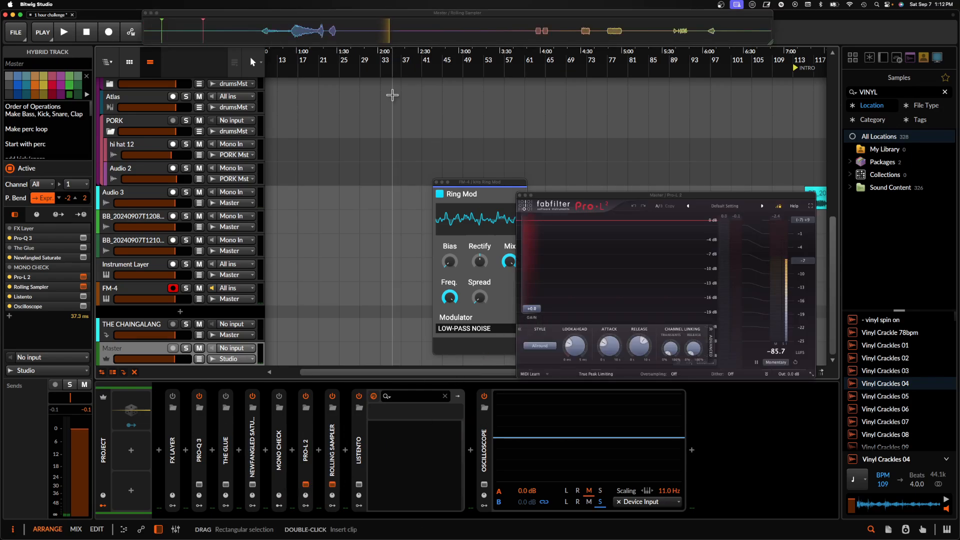
drag(388, 35, 273, 313)
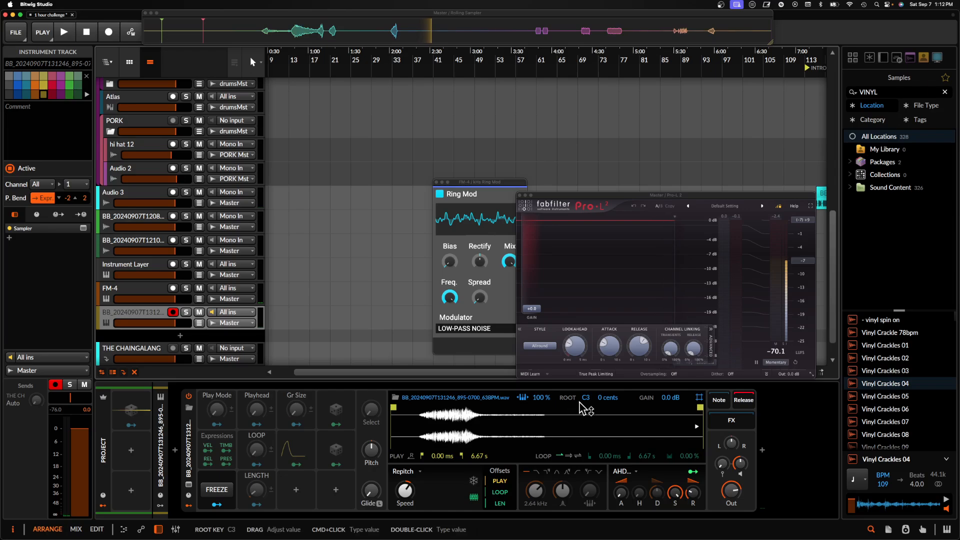
Set the Sampler's root key to F2, its play start to 772 ms and its voice gain to about +4.2 dB.
drag(586, 397, 586, 407)
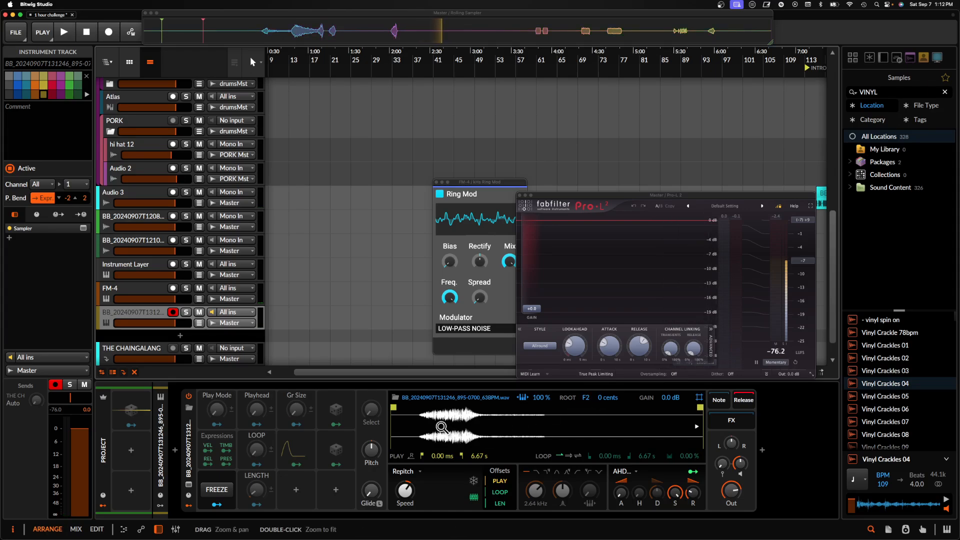
drag(394, 408, 415, 409)
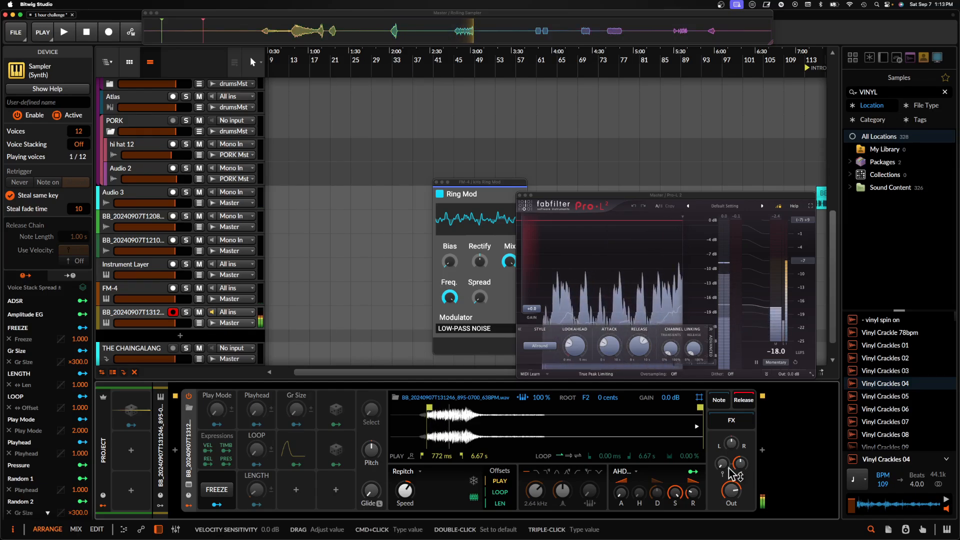
drag(724, 446, 743, 452)
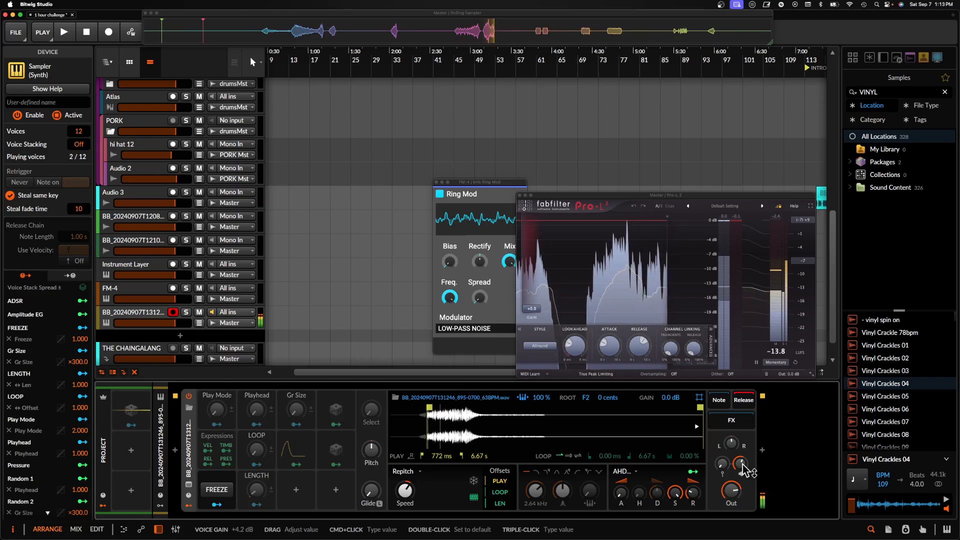
Close the Pro-L 2 and Ring Mod windows and bring the INTRO section of the arrangement into view.
click(519, 195)
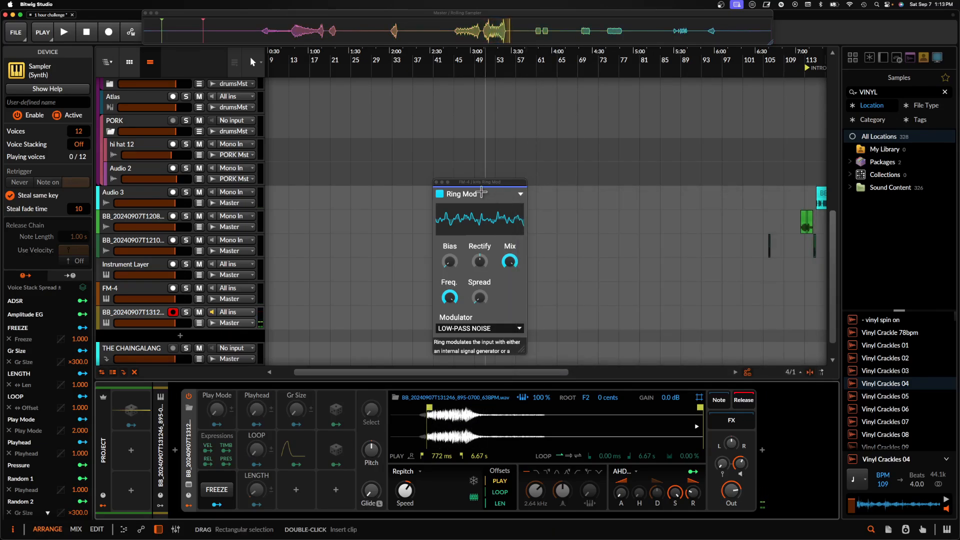
click(436, 182)
scroll(275, 306, down, 3)
scroll(565, 222, up, 5)
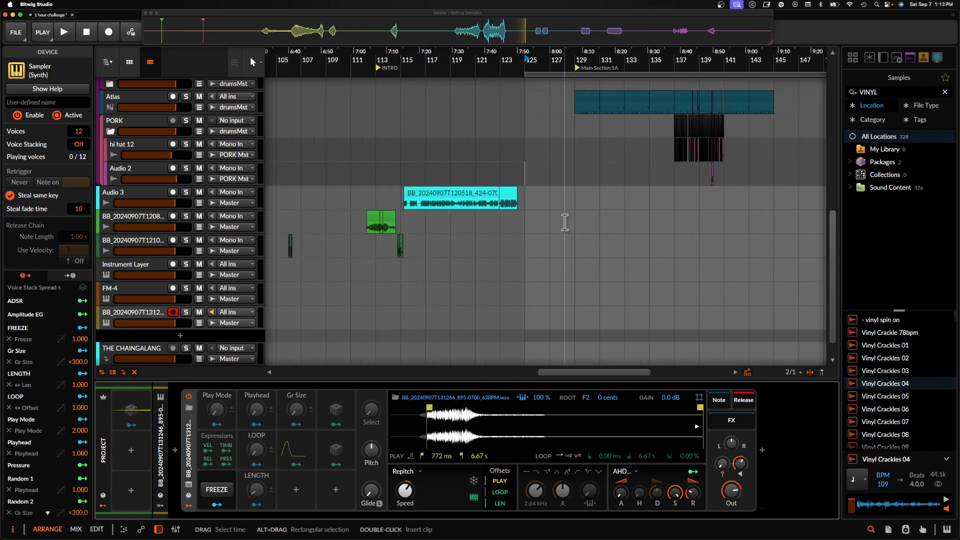
Examine the clips around the INTRO marker, between about bars 105 and 125, relative to the new Sampler track.
click(529, 200)
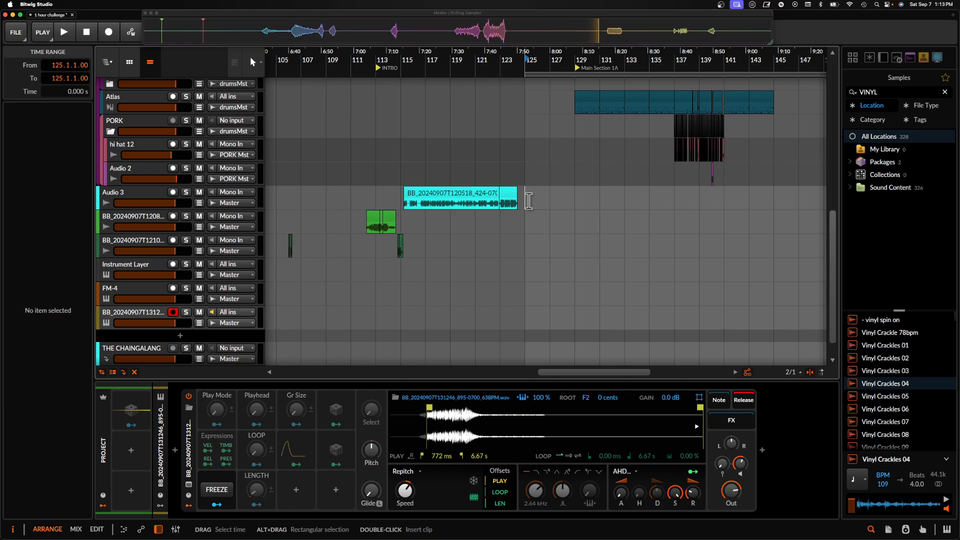
scroll(528, 200, up, 5)
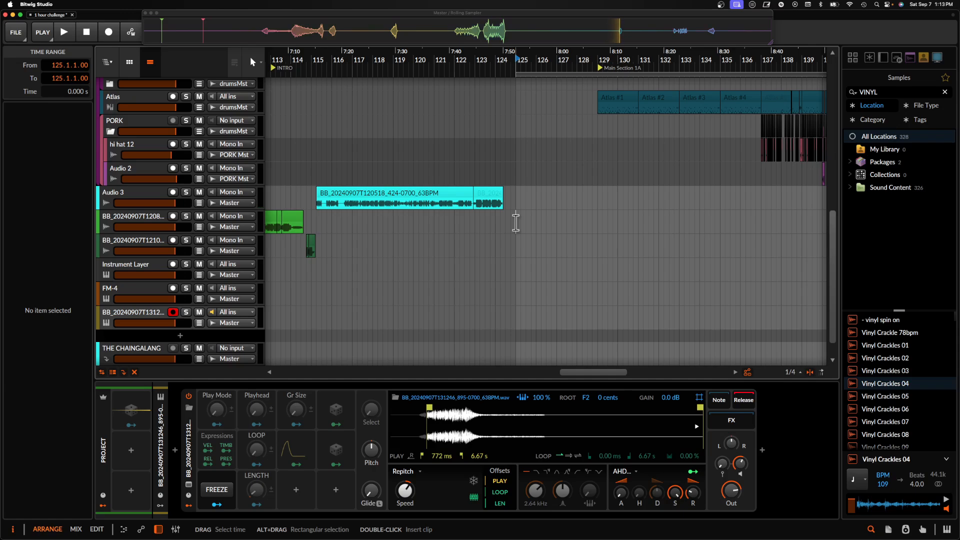
scroll(487, 240, down, 3)
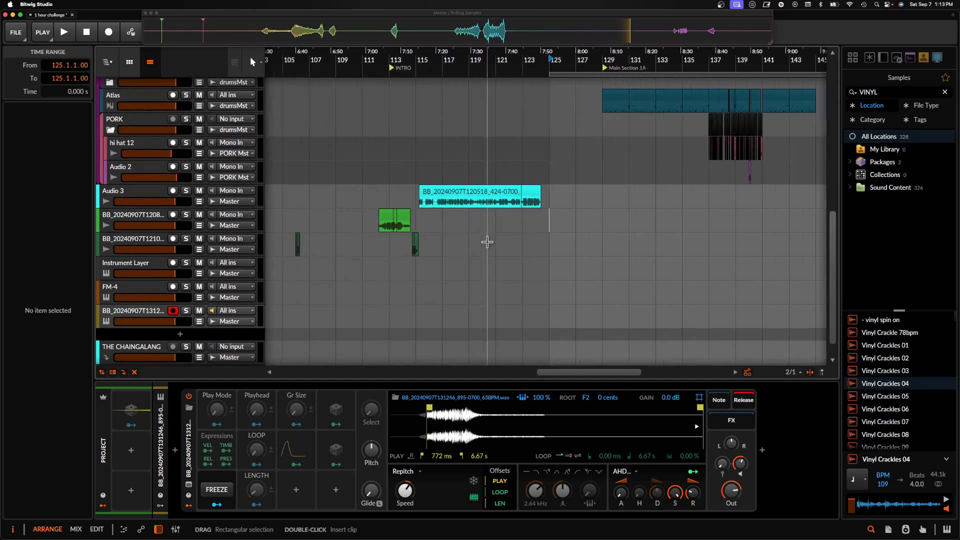
click(150, 316)
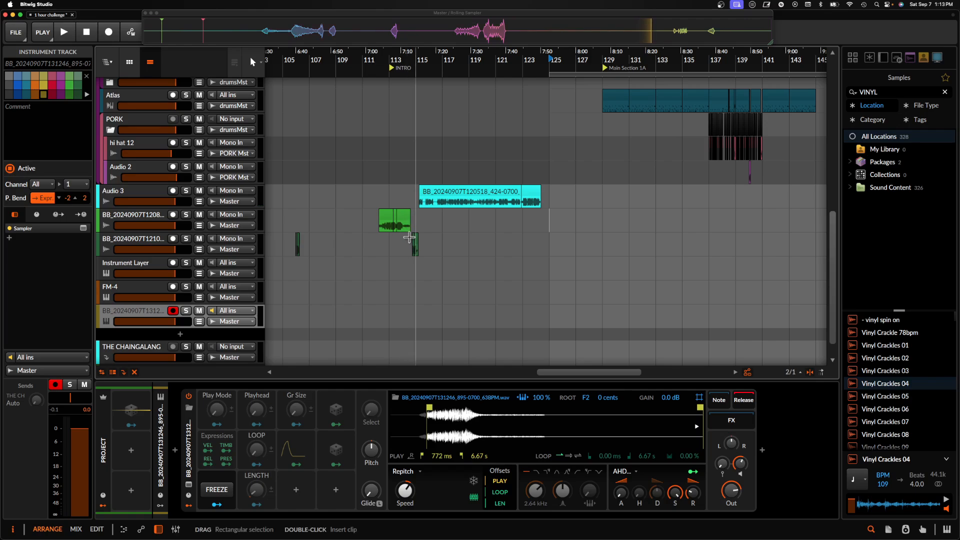
scroll(488, 348, down, 2)
scroll(488, 350, down, 1)
scroll(487, 350, left, 2)
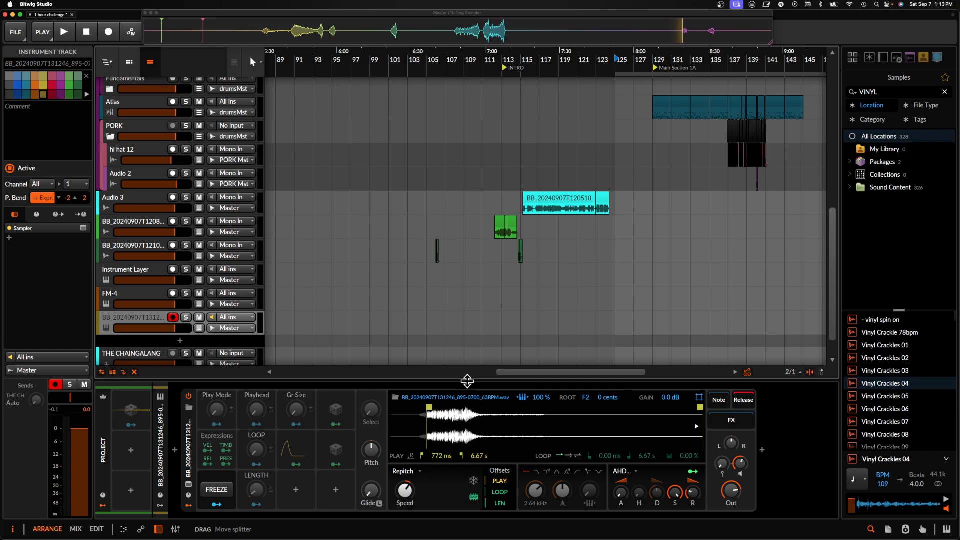
scroll(479, 330, up, 5)
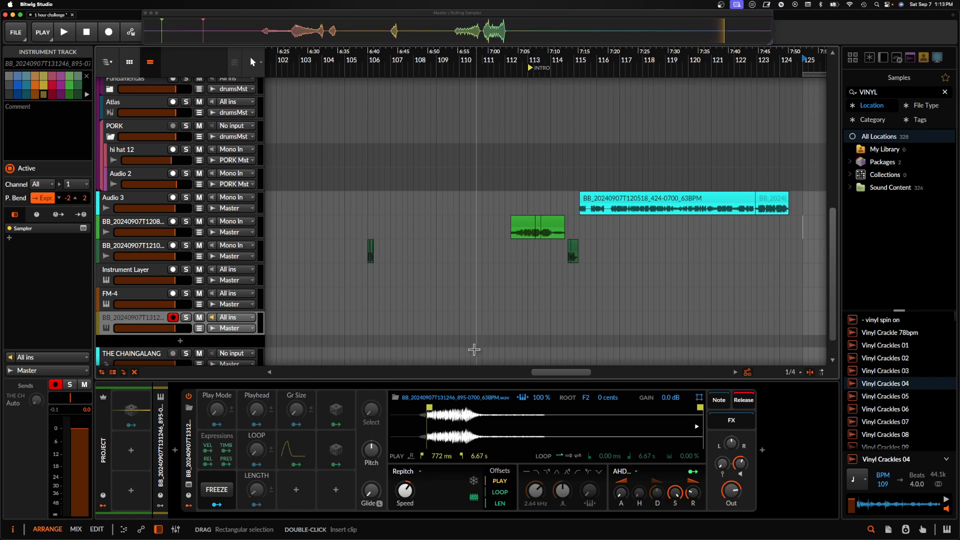
scroll(474, 350, up, 1)
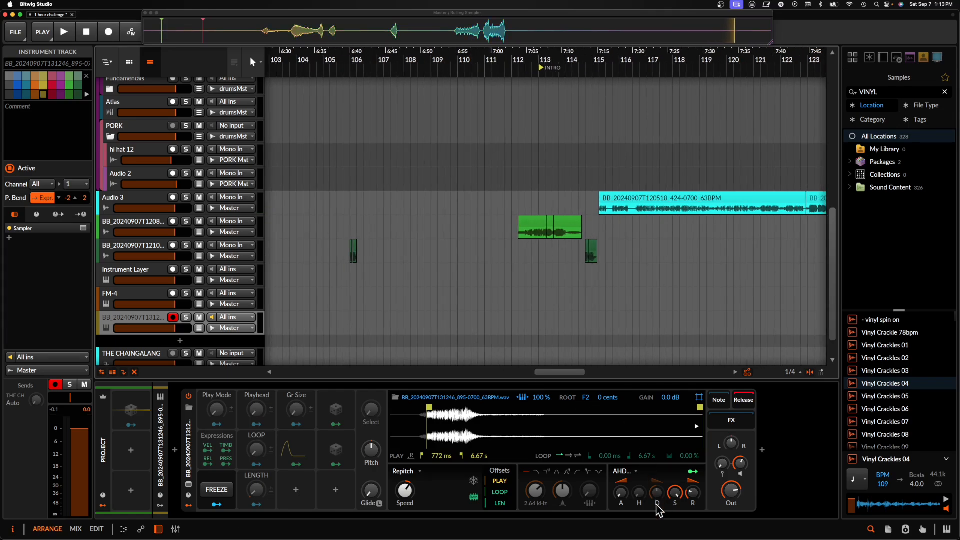
Trim the Sampler's playback region to 1.56–2.11 s and set its amplitude envelope to 285 ms decay and 0% sustain.
drag(430, 409, 458, 408)
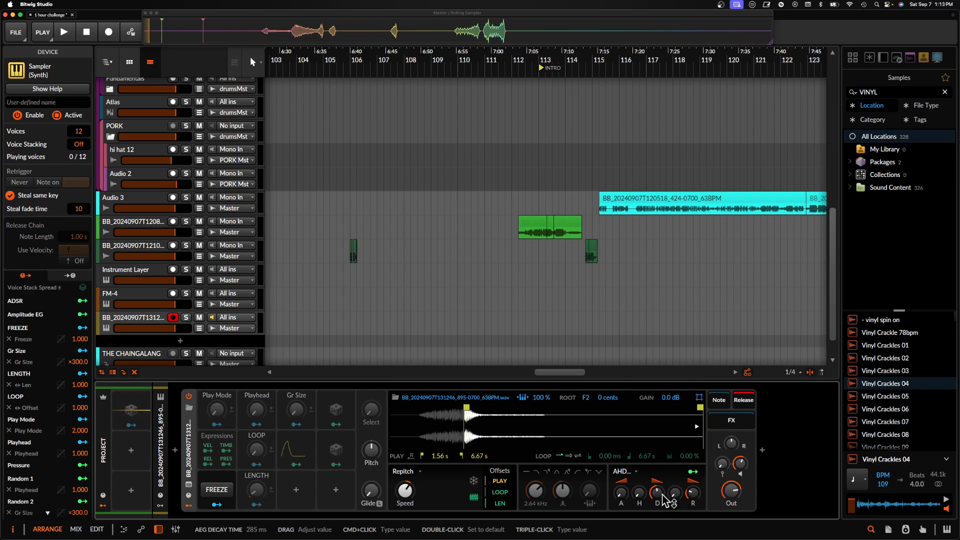
scroll(550, 326, down, 5)
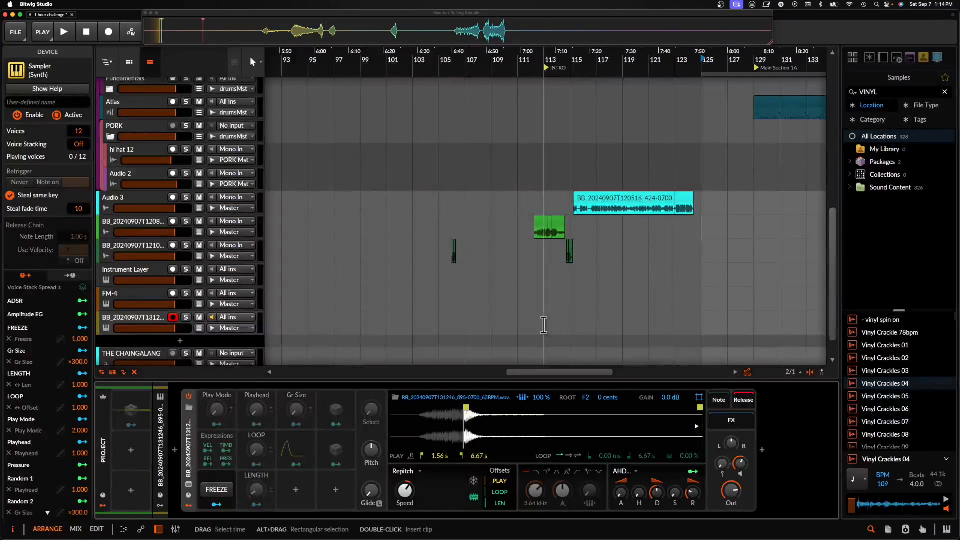
click(467, 324)
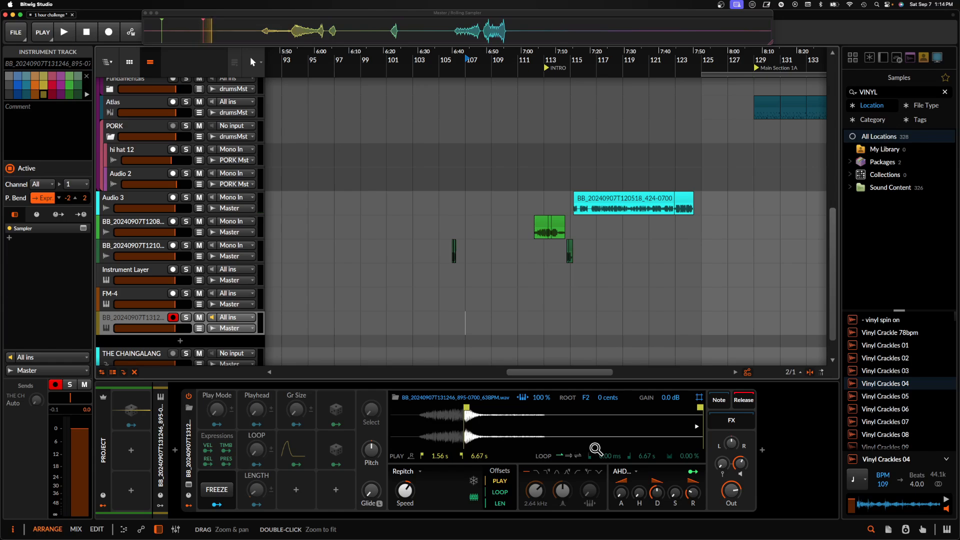
drag(700, 408, 699, 409)
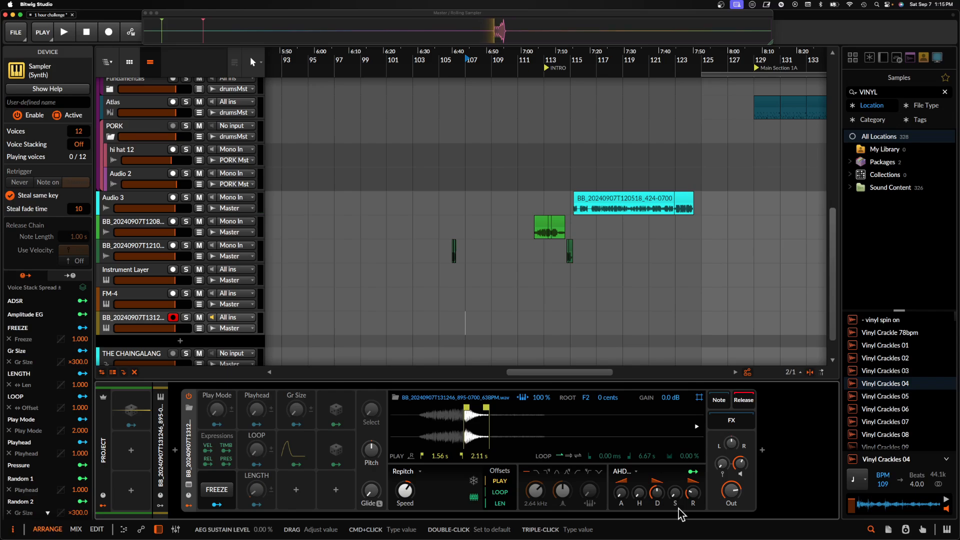
Add a Pro-Q 3 after the Sampler.
click(762, 449)
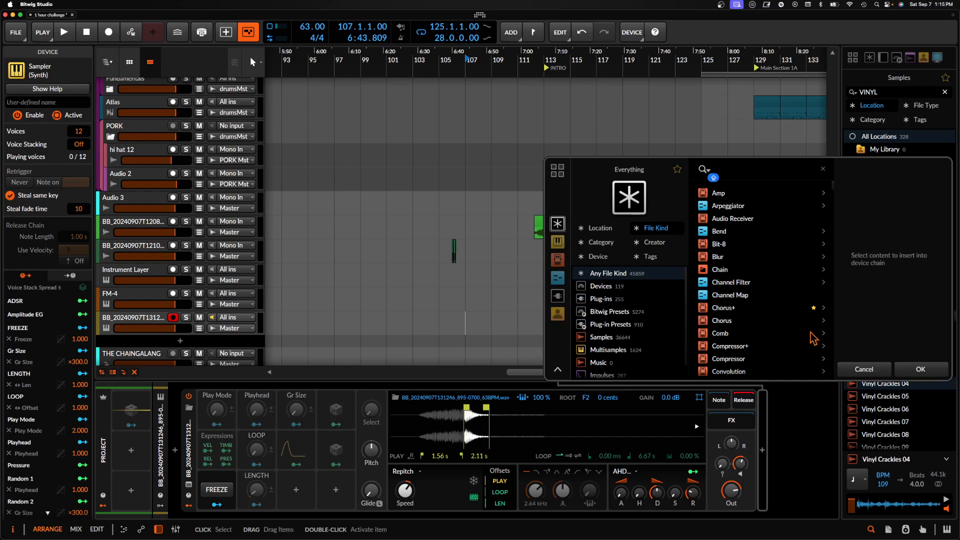
text(PRO)
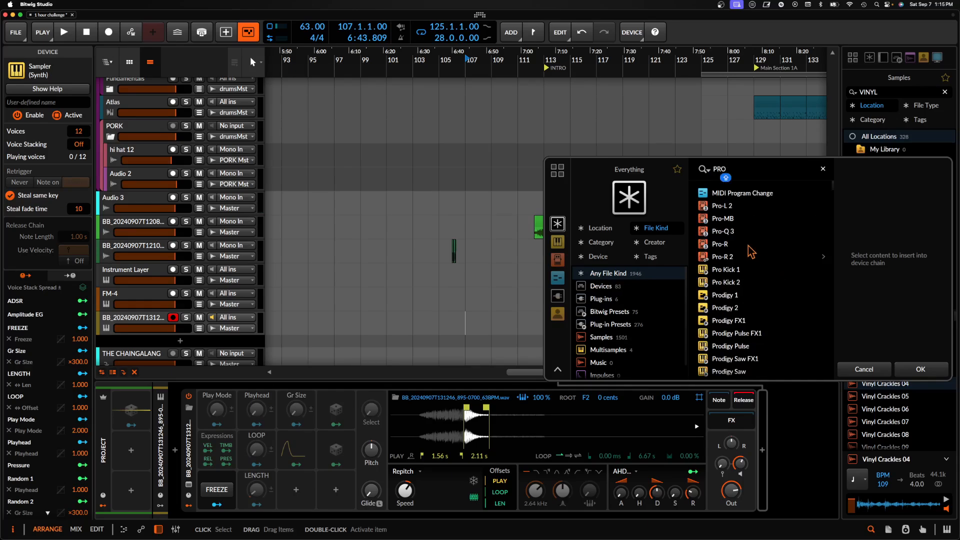
click(745, 232)
click(920, 367)
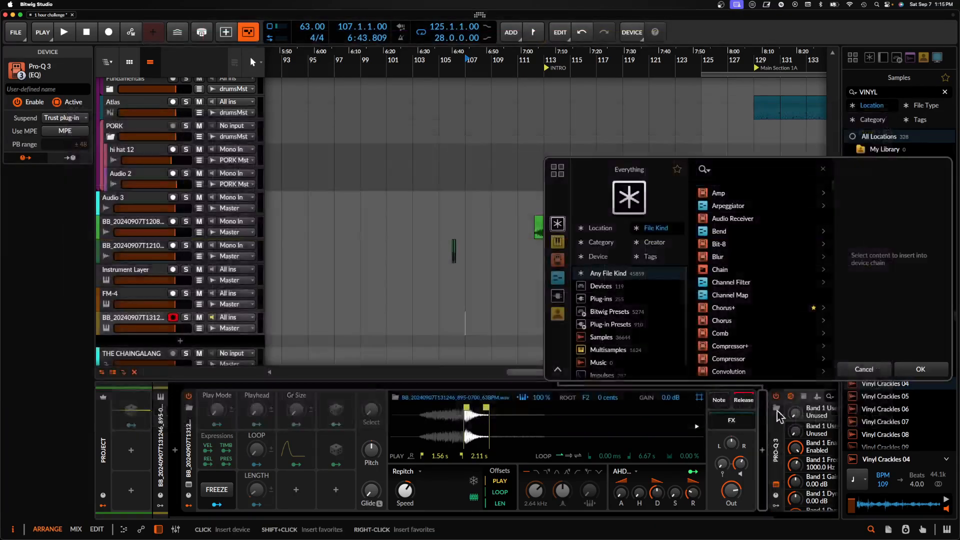
Insert a Tool device between the Sampler and Pro-Q 3, set its width to 0% and close the Pro-Q 3 window.
text(TOOL)
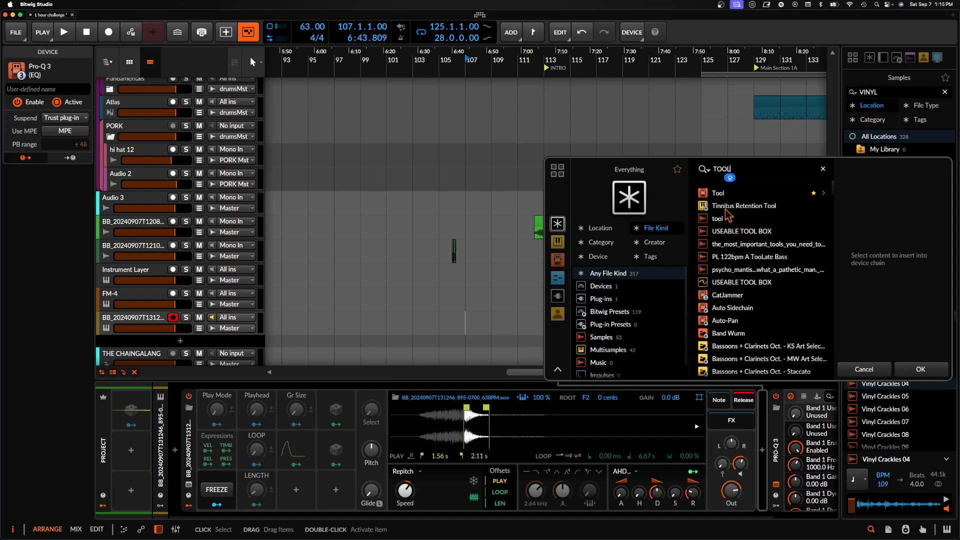
click(920, 368)
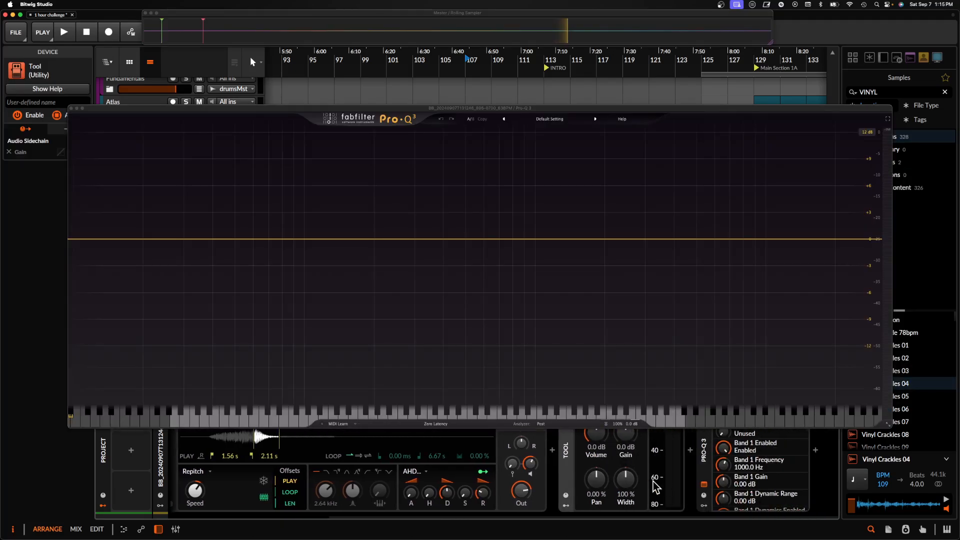
drag(635, 481, 634, 530)
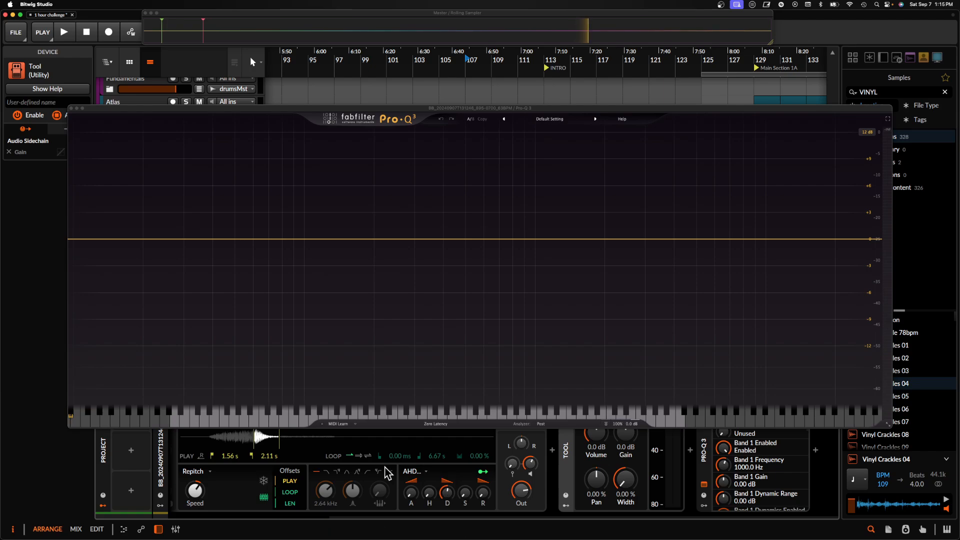
scroll(388, 472, up, 3)
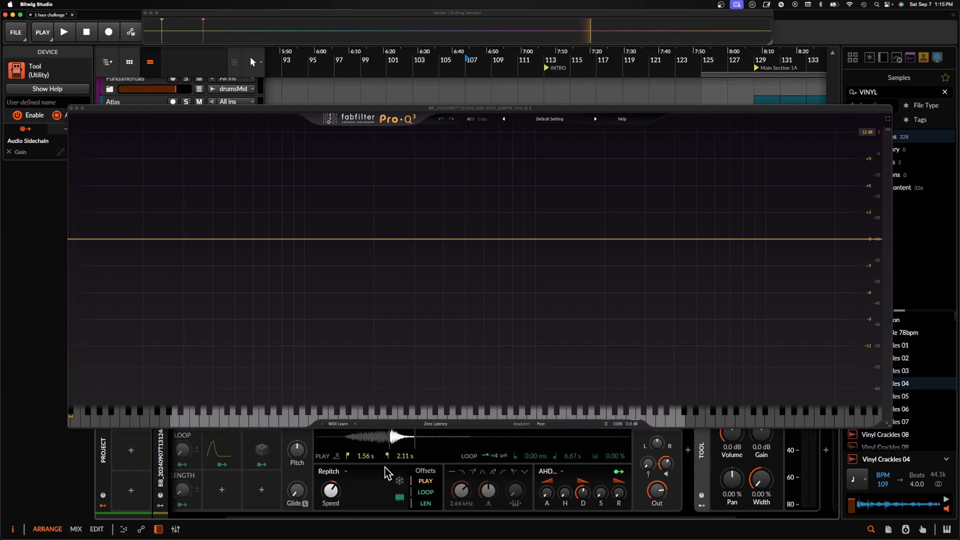
click(71, 108)
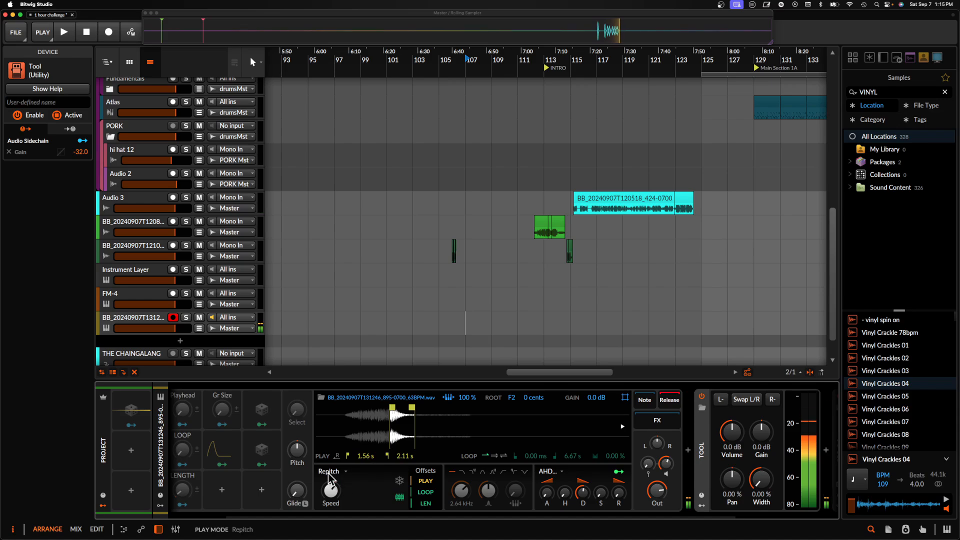
Add a Segments modulator to the Sampler in the empty slot beneath its ADSR modulator.
scroll(327, 483, up, 2)
click(295, 450)
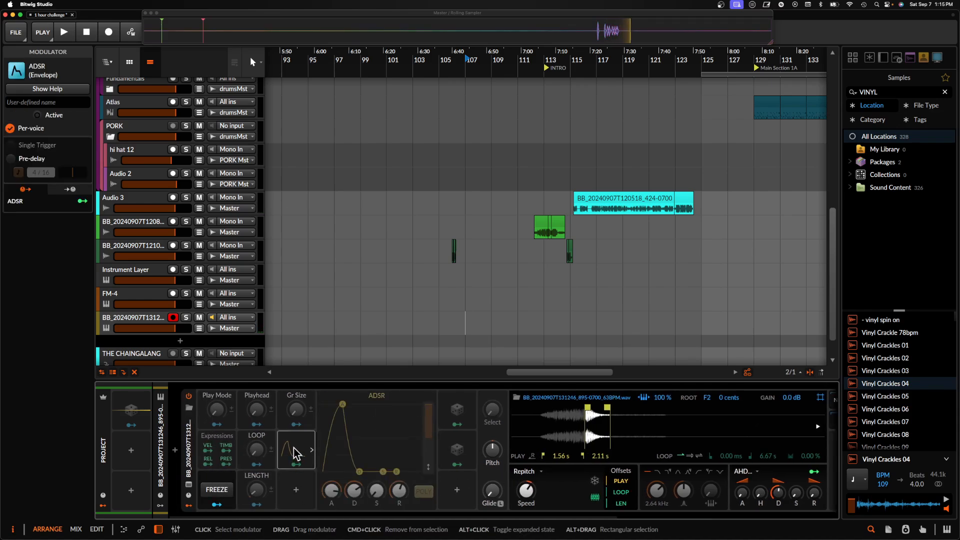
click(297, 490)
text(seg)
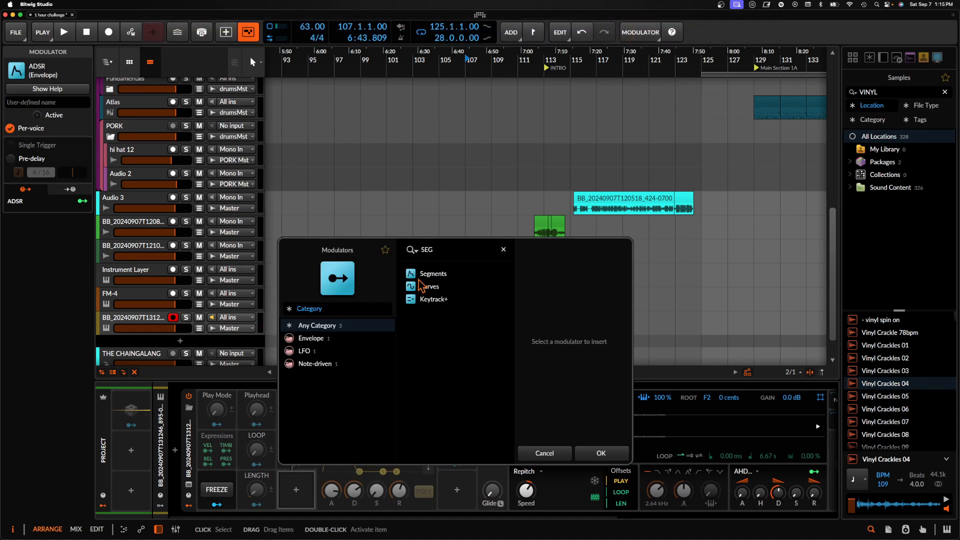
click(425, 275)
click(601, 453)
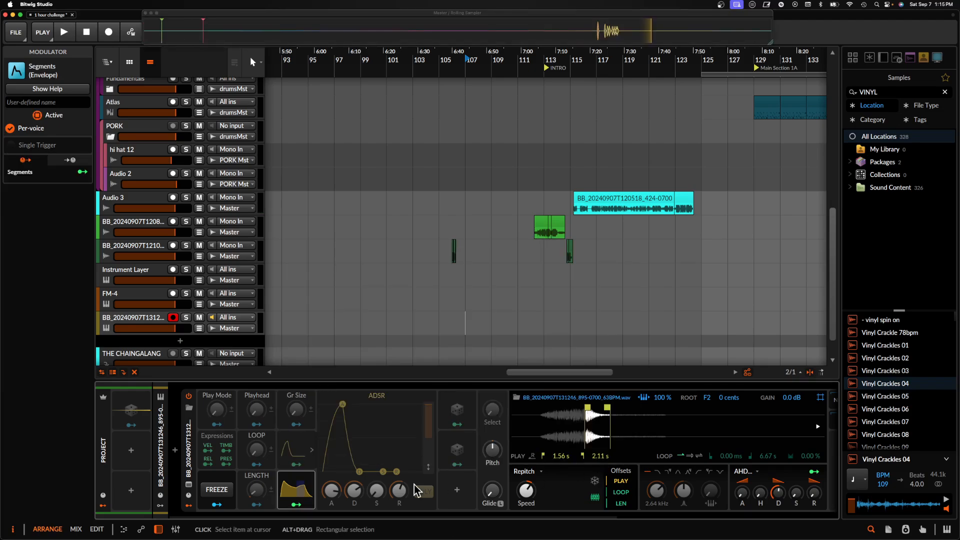
Shape the Segments envelope into an instant attack decaying to zero by 0.25 and map it to the Sampler's Pitch at 15.00.
click(358, 418)
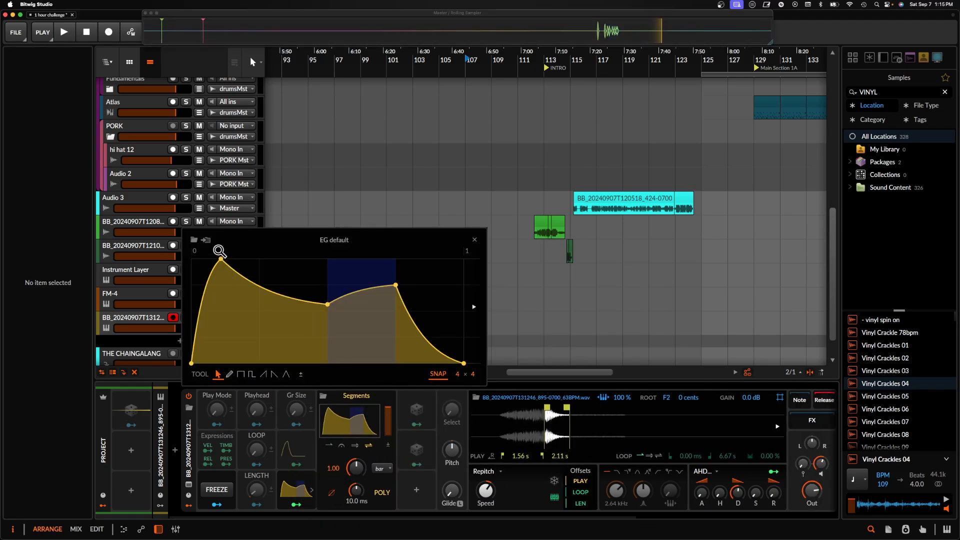
drag(220, 260, 192, 258)
drag(396, 285, 396, 363)
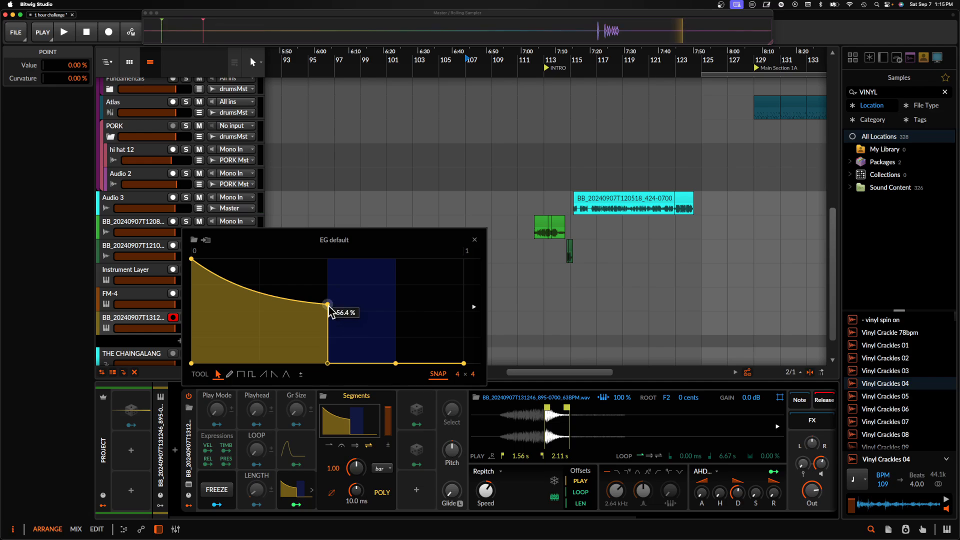
drag(328, 307, 260, 363)
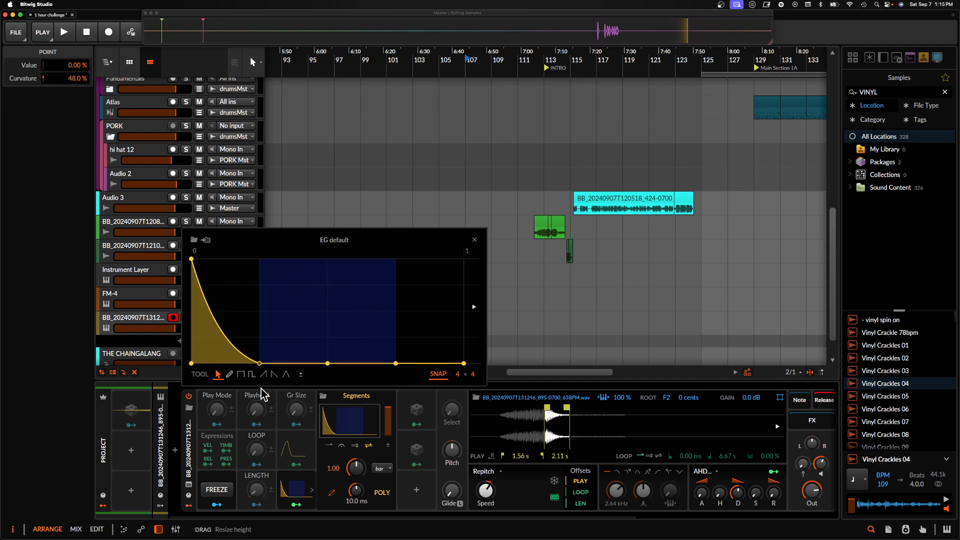
drag(453, 453, 453, 454)
click(300, 497)
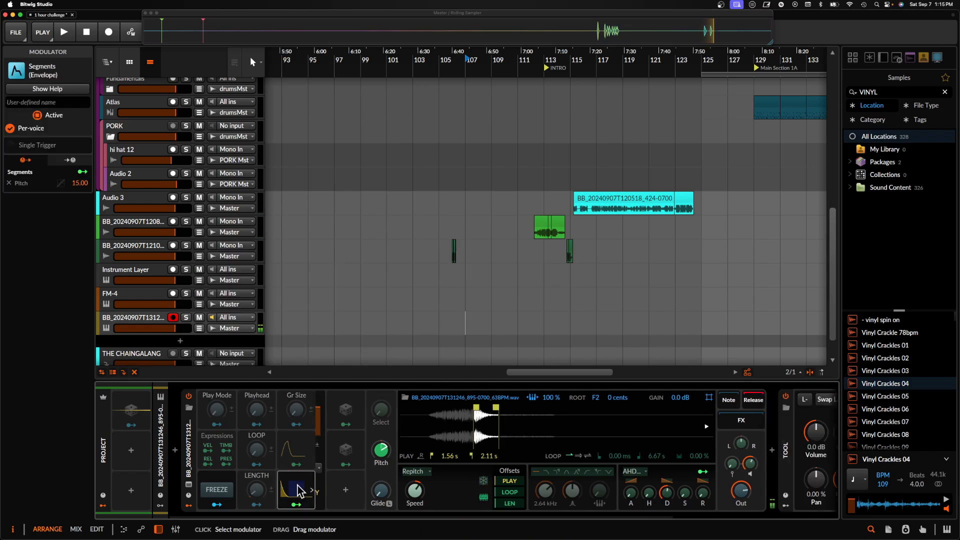
Set the Segments timebase to quarter note and its rate to 0.32, and switch it to one-shot mode.
click(300, 495)
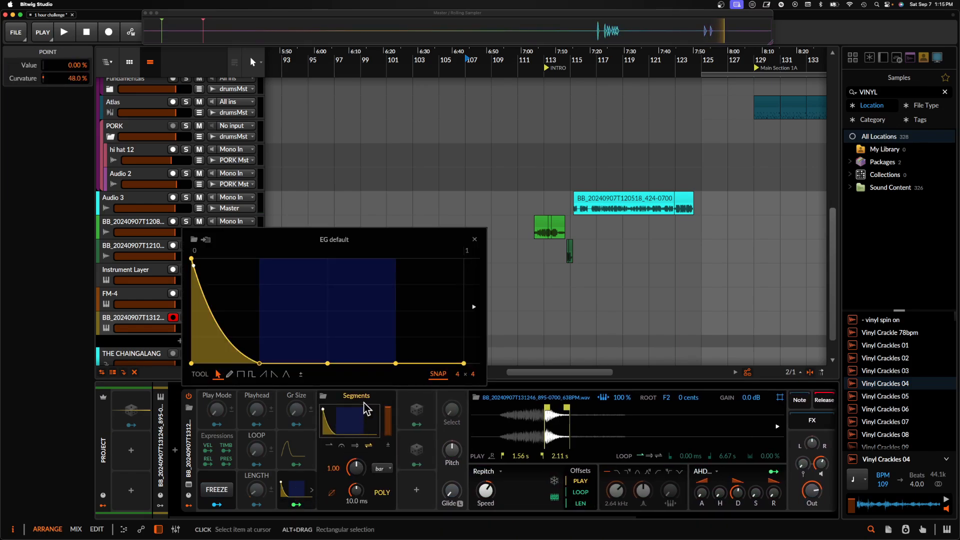
click(381, 468)
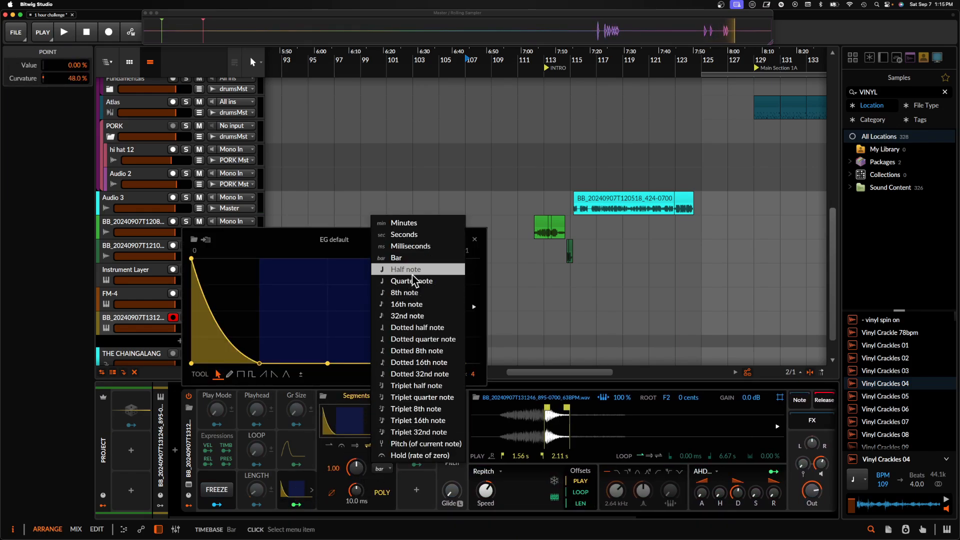
click(412, 280)
mouse_move(356, 468)
mouse_down()
mouse_move(356, 495)
mouse_move(356, 460)
mouse_up()
click(328, 445)
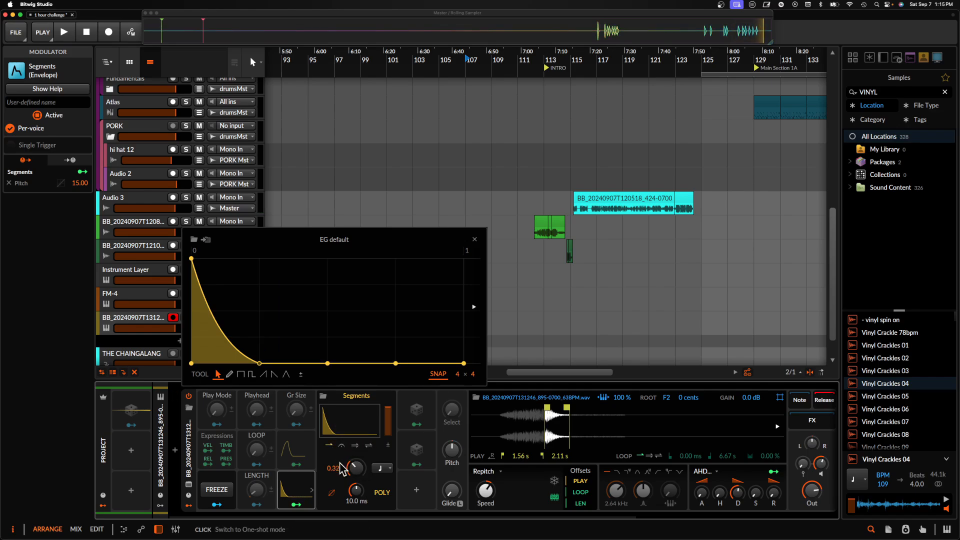
Set the Segments modulation amount on the Sampler's Pitch to 21.33.
click(296, 504)
drag(452, 451, 452, 441)
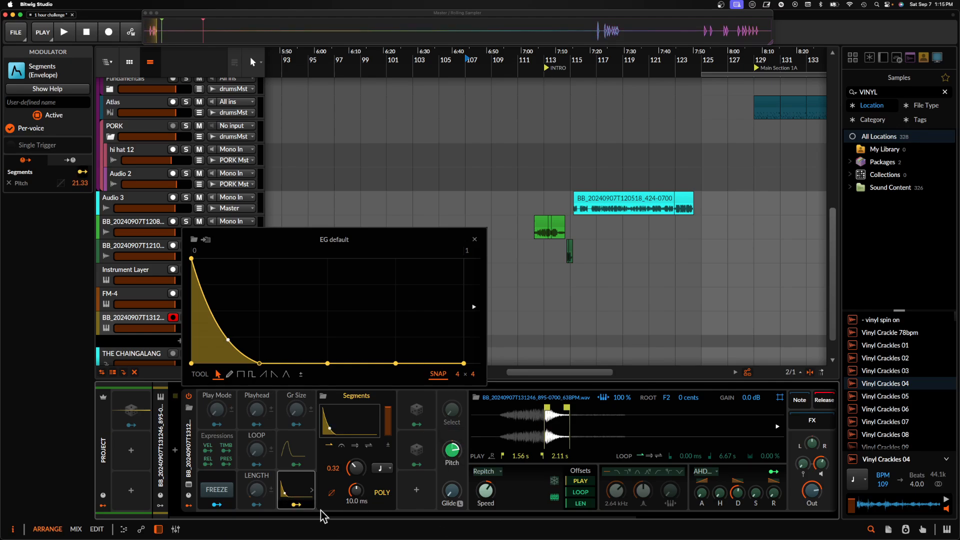
click(296, 505)
Add a bell boost of +12.89 dB at about 69 Hz in the Pro-Q 3 and close its window.
scroll(636, 460, right, 5)
scroll(637, 460, right, 1)
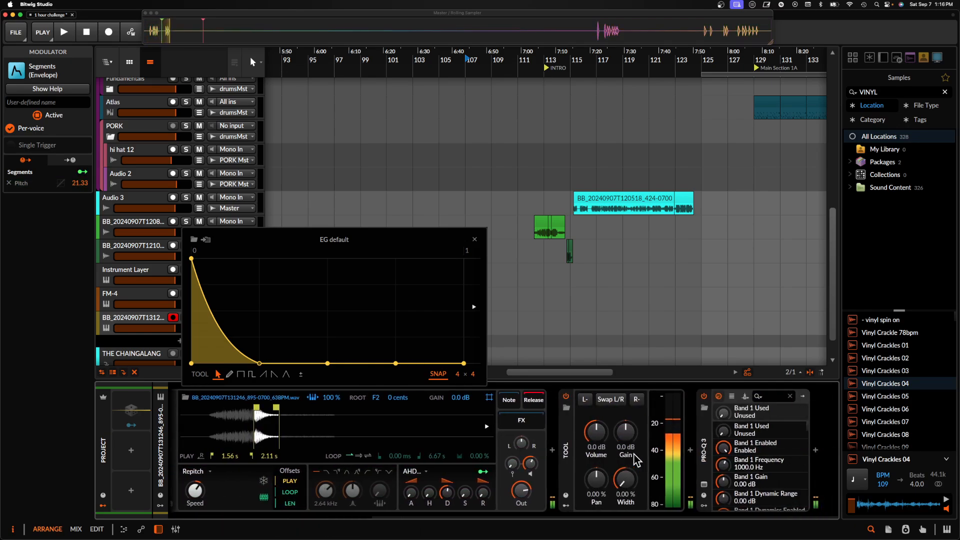
click(704, 484)
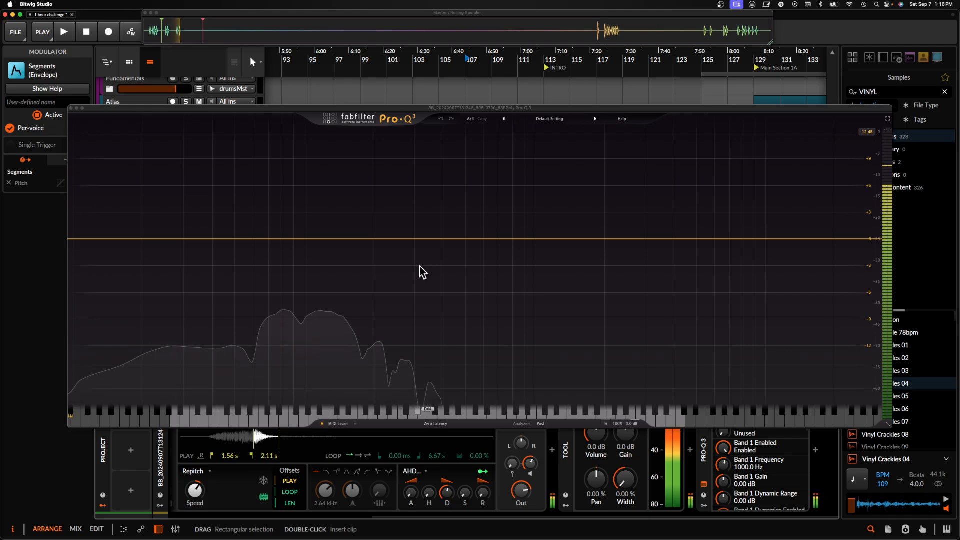
drag(266, 240, 268, 124)
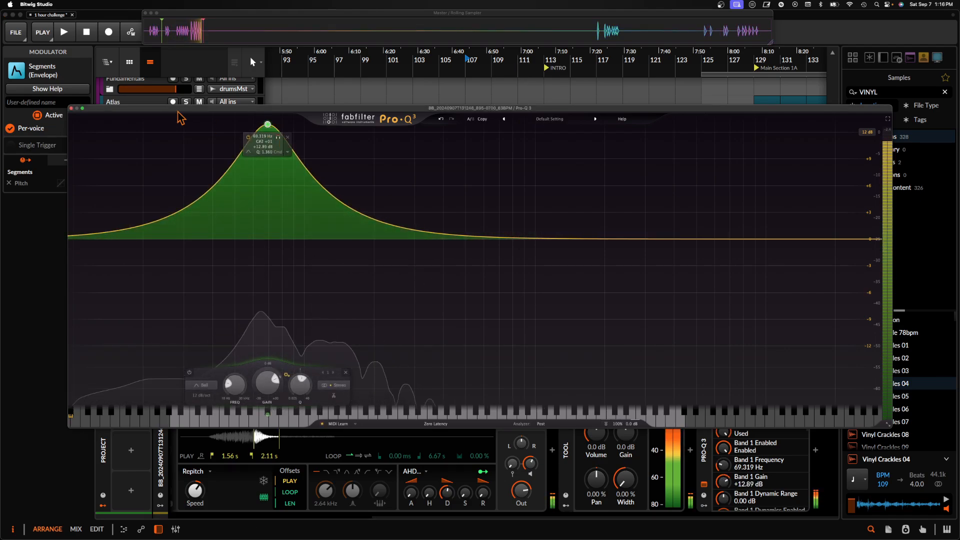
click(71, 109)
Set the Segments rate to 0.35 and its modulation of the Sampler's Pitch to 34.17.
scroll(307, 451, left, 5)
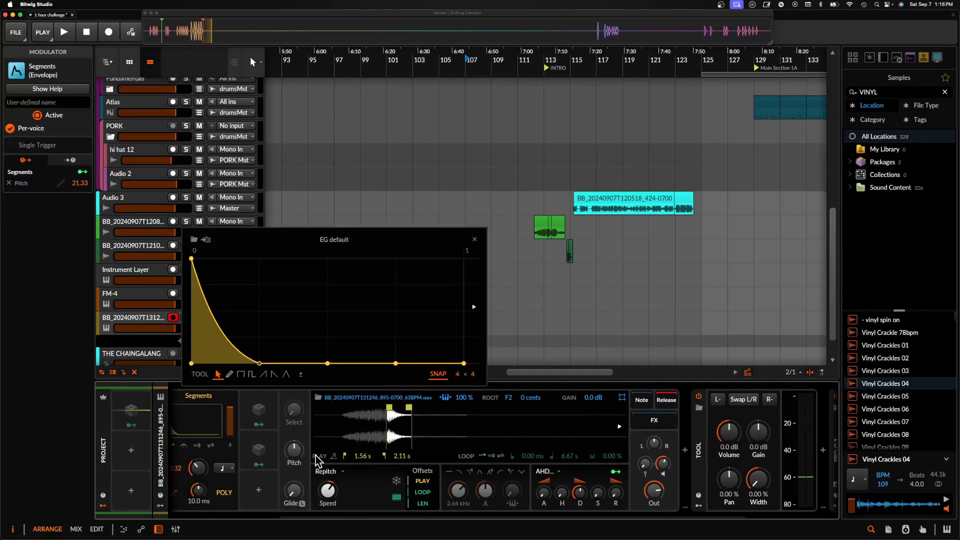
scroll(315, 459, left, 5)
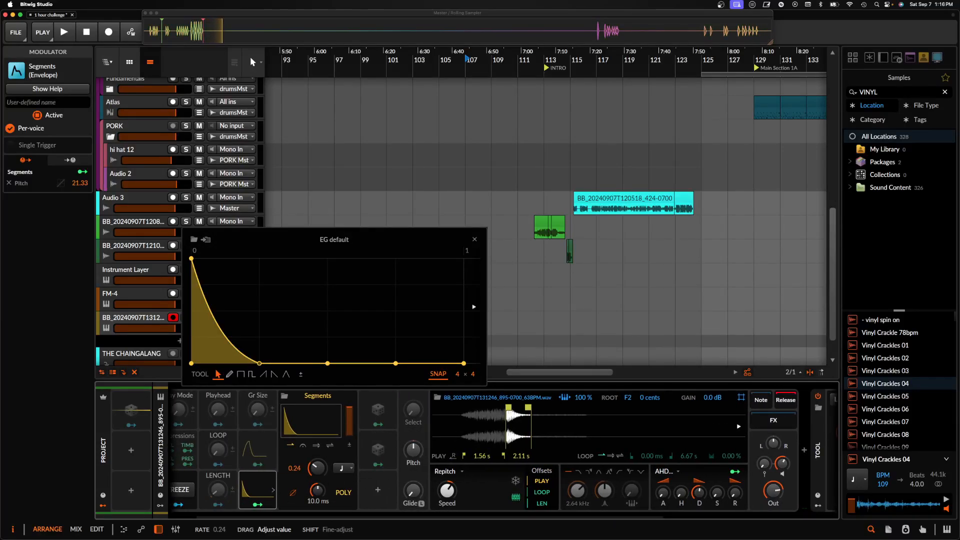
drag(316, 467, 321, 470)
click(259, 505)
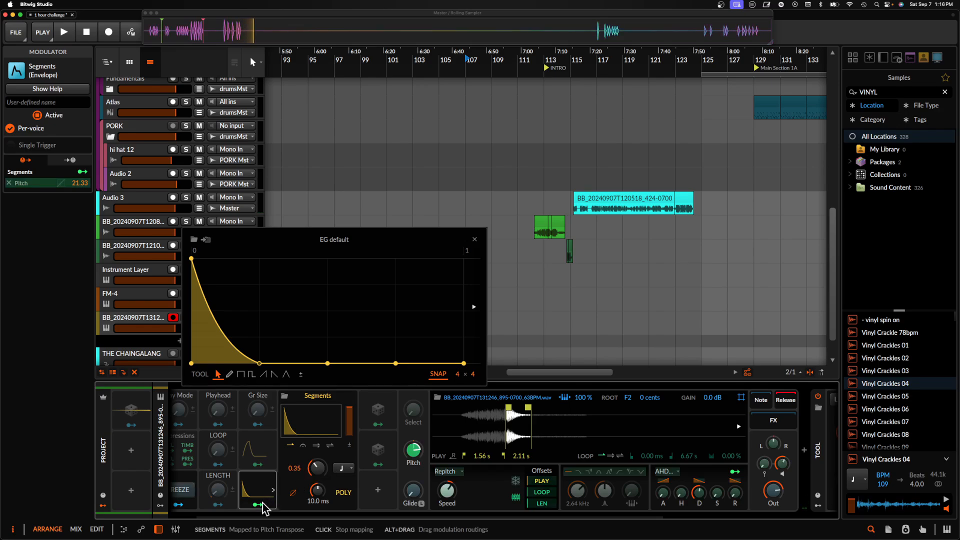
drag(413, 452, 413, 439)
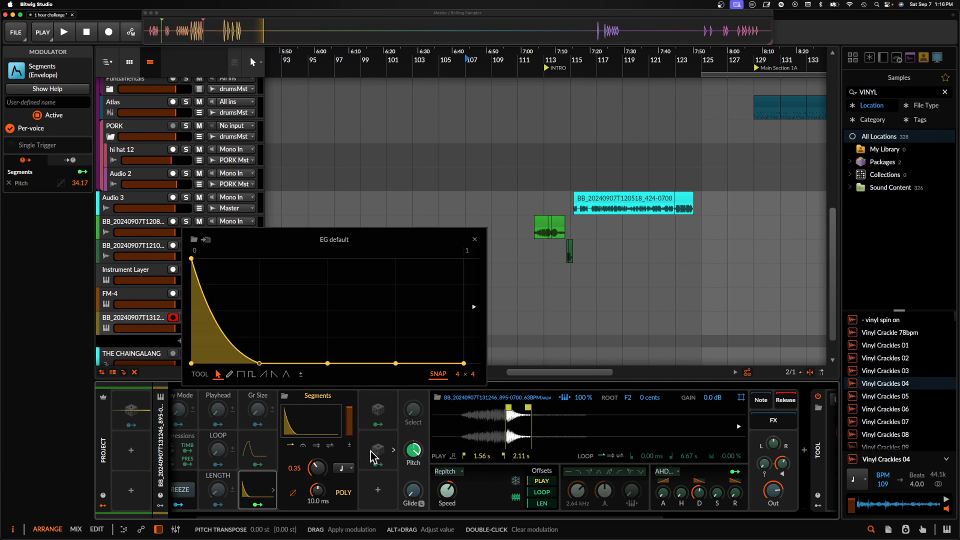
click(258, 505)
Collapse the Pro-Q 3, add an Over distortion after it, and enable its make-up with a clipping threshold of -5.0 dB.
scroll(475, 462, right, 5)
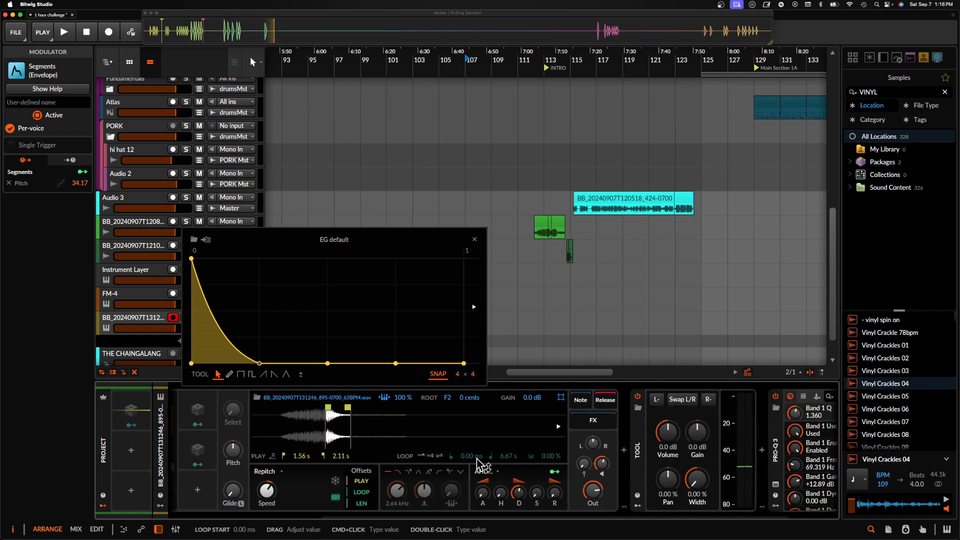
double_click(706, 465)
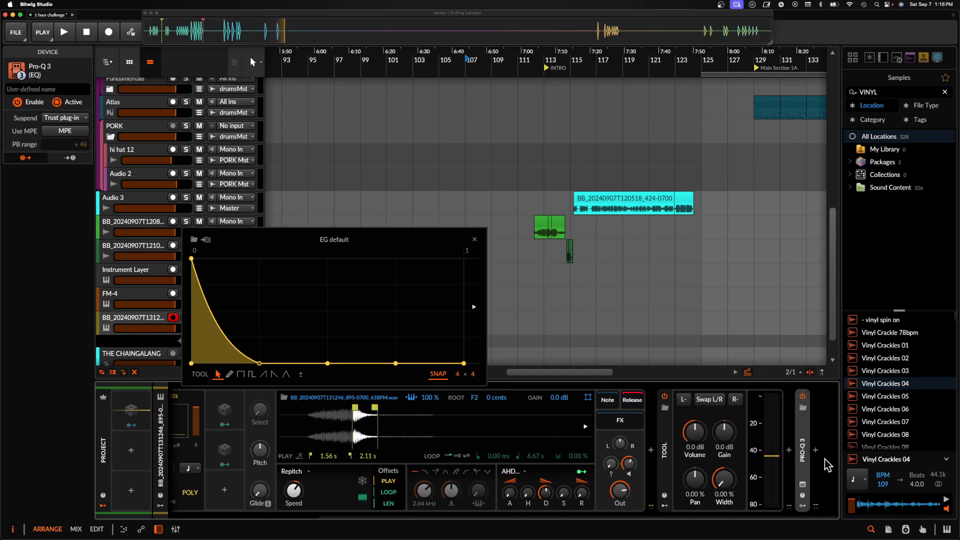
click(816, 451)
text(over)
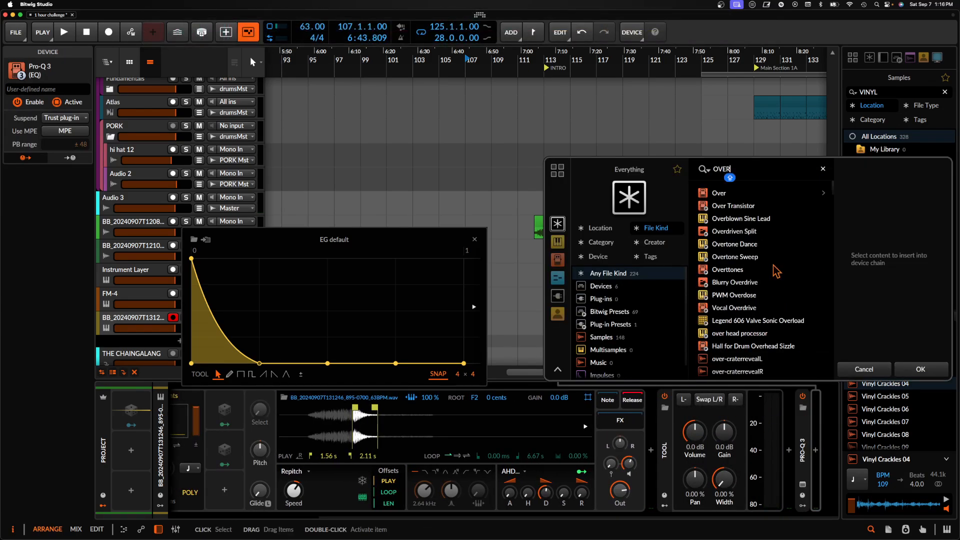
key(Down)
key(Return)
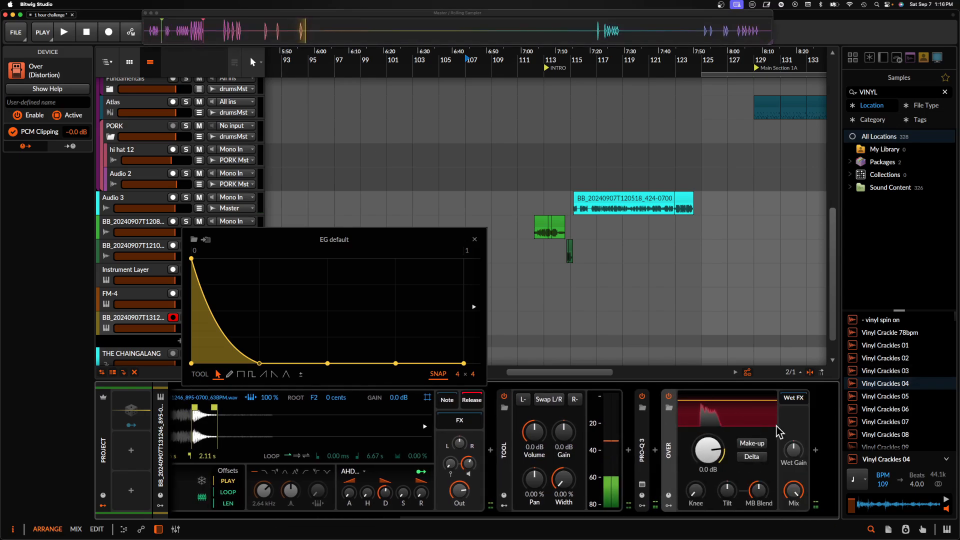
click(751, 443)
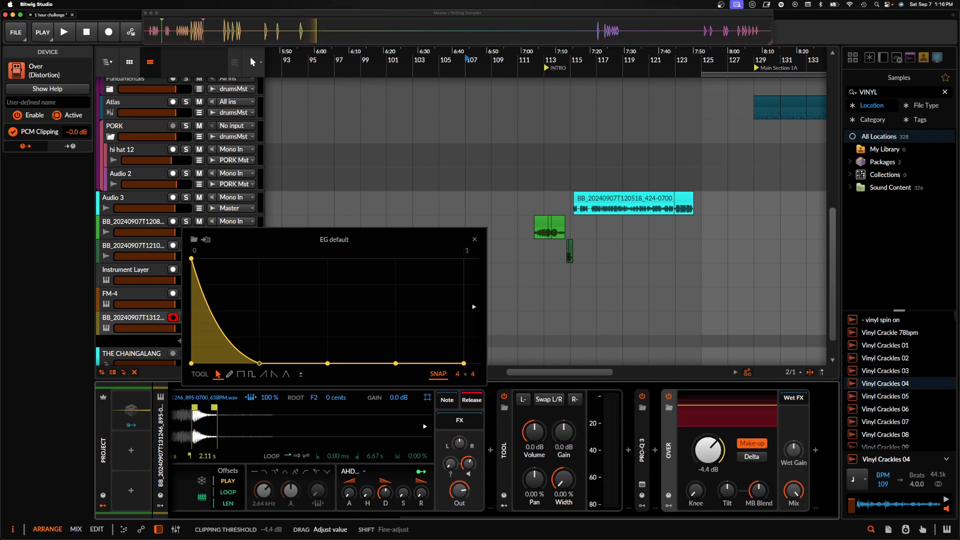
Collapse the Tool and Sampler devices and close the Segments envelope editor.
double_click(505, 452)
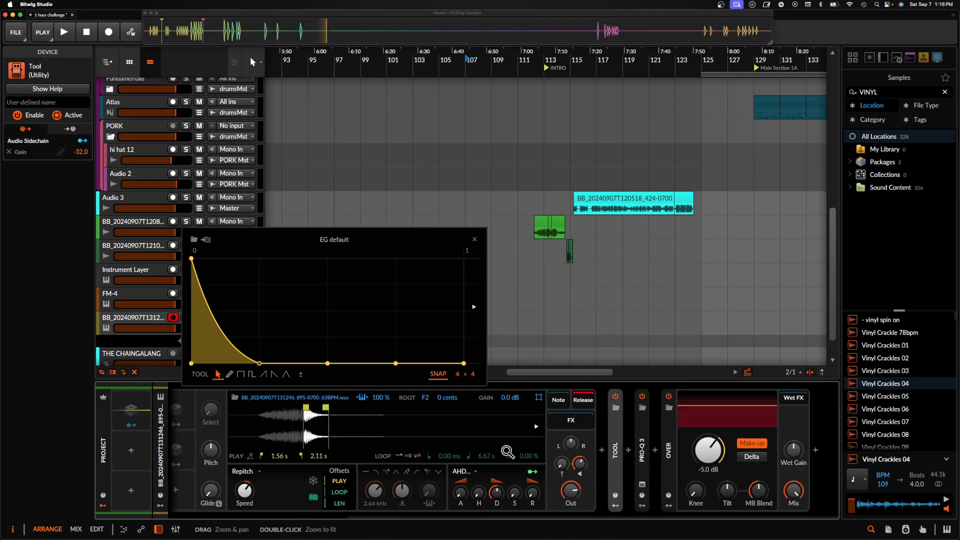
scroll(306, 457, left, 5)
click(200, 447)
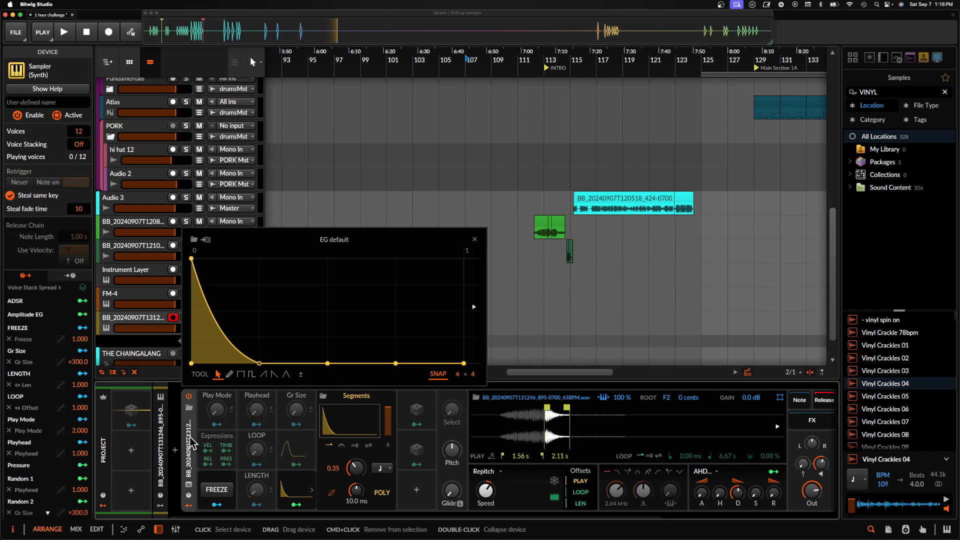
scroll(488, 418, right, 5)
click(474, 239)
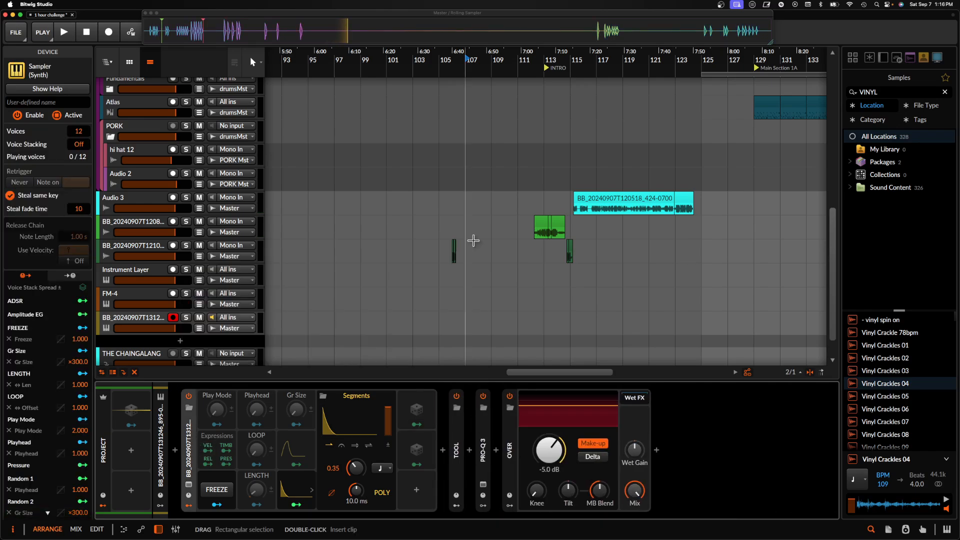
Examine the arrangement from the clips around bar 106 and the INTRO marker through to Main Section 1A.
scroll(455, 238, up, 5)
scroll(455, 238, up, 5)
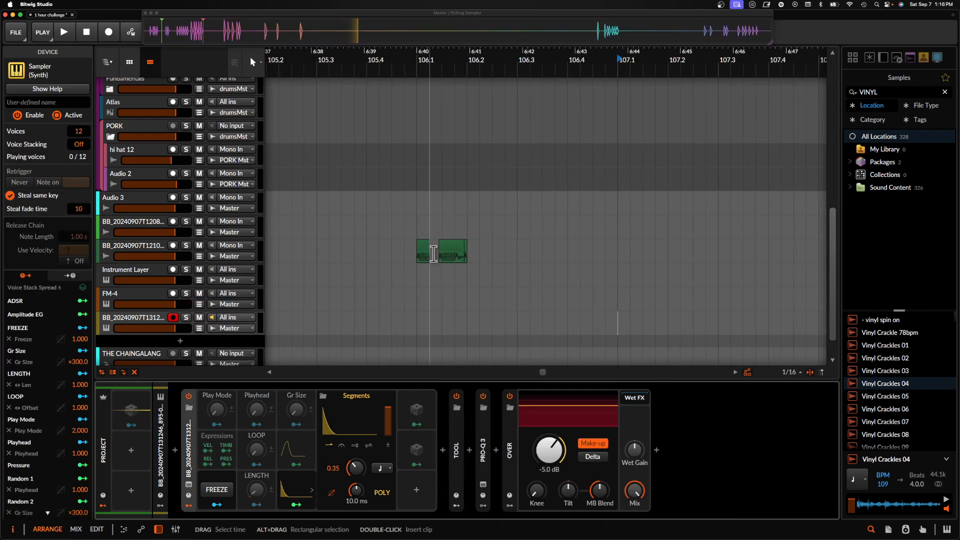
scroll(435, 251, down, 3)
scroll(593, 197, right, 6)
scroll(593, 196, down, 2)
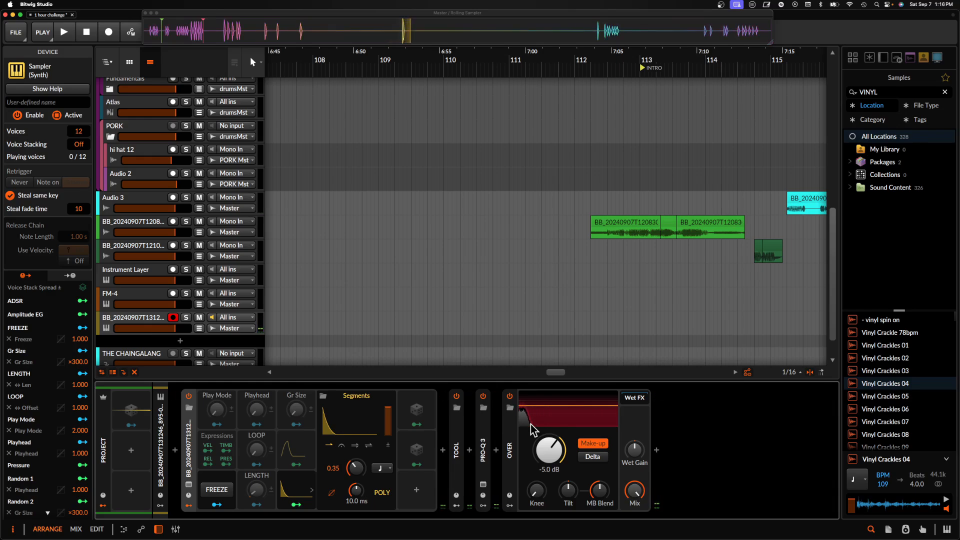
scroll(502, 286, down, 8)
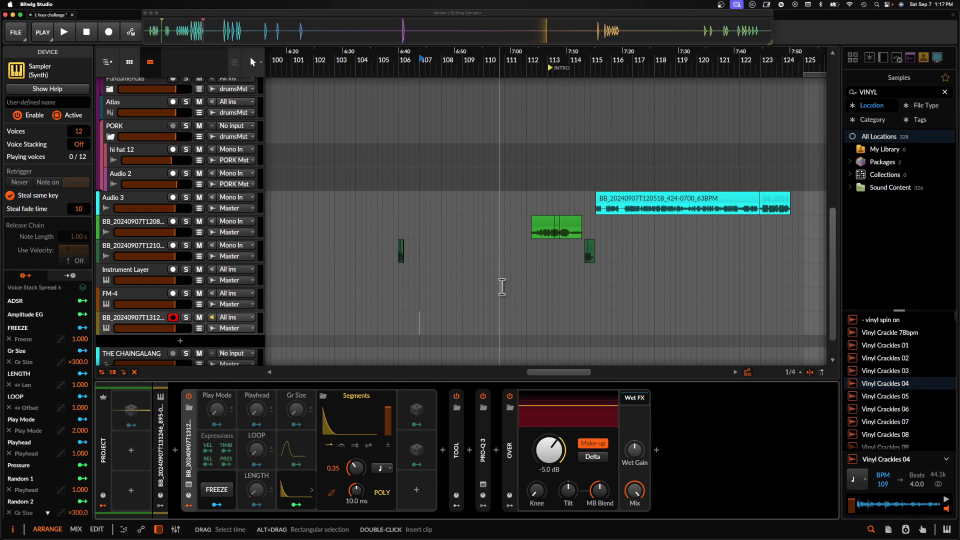
scroll(501, 287, down, 3)
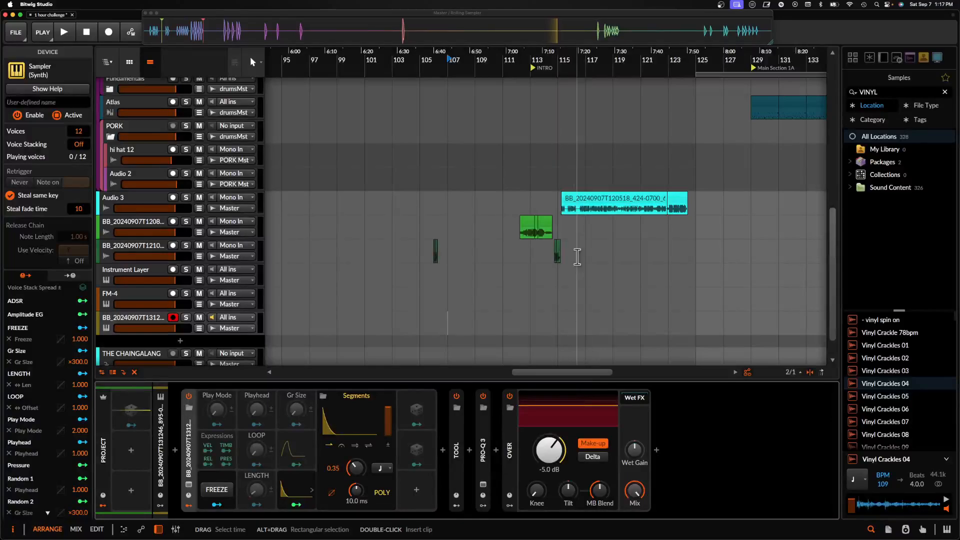
scroll(578, 257, down, 5)
scroll(577, 257, up, 5)
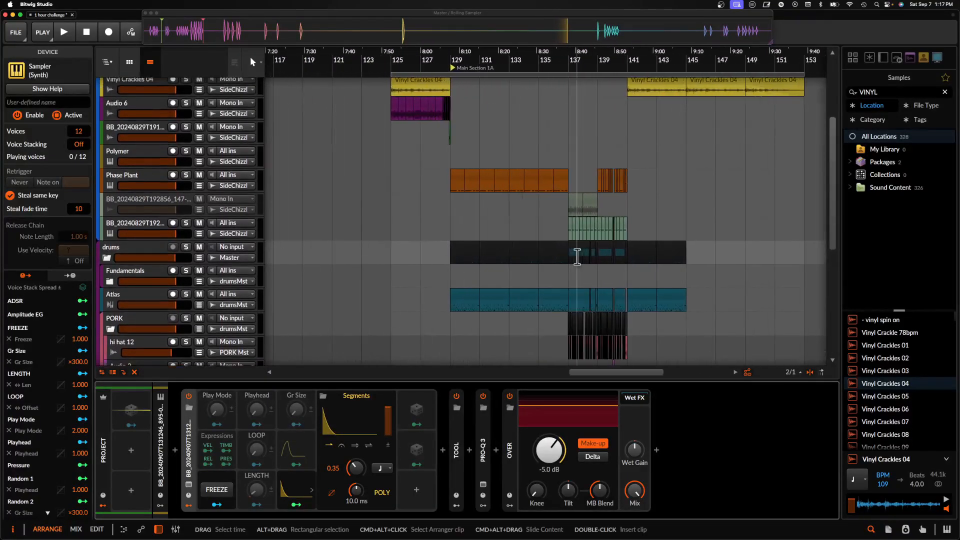
scroll(483, 235, down, 5)
scroll(469, 130, up, 8)
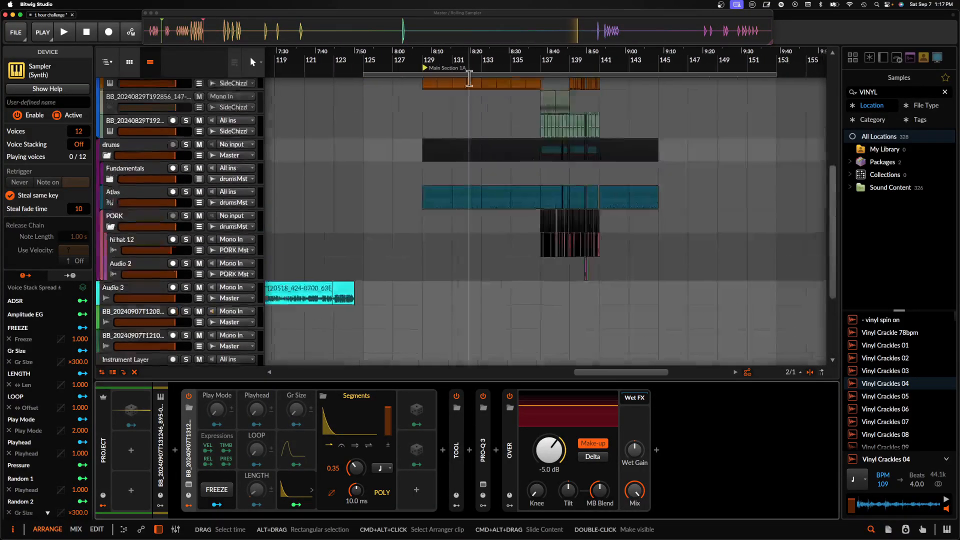
Turn on the FX Layer on the Master track and open its Delay+ layer.
scroll(383, 130, down, 10)
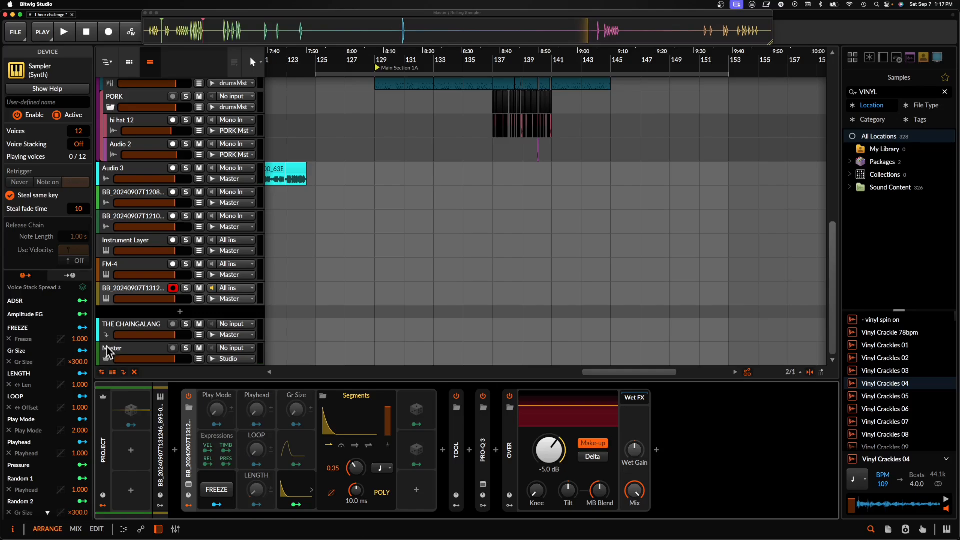
click(112, 361)
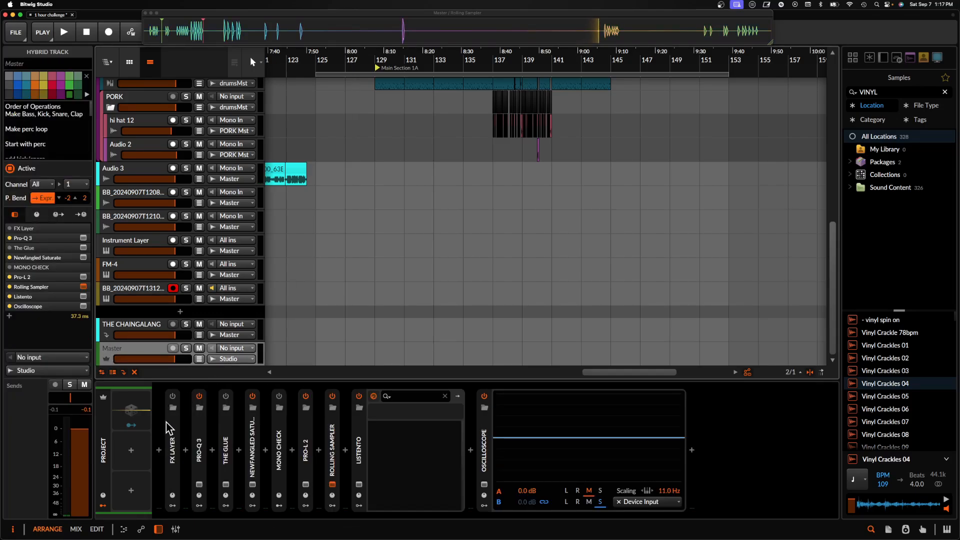
click(172, 398)
click(206, 401)
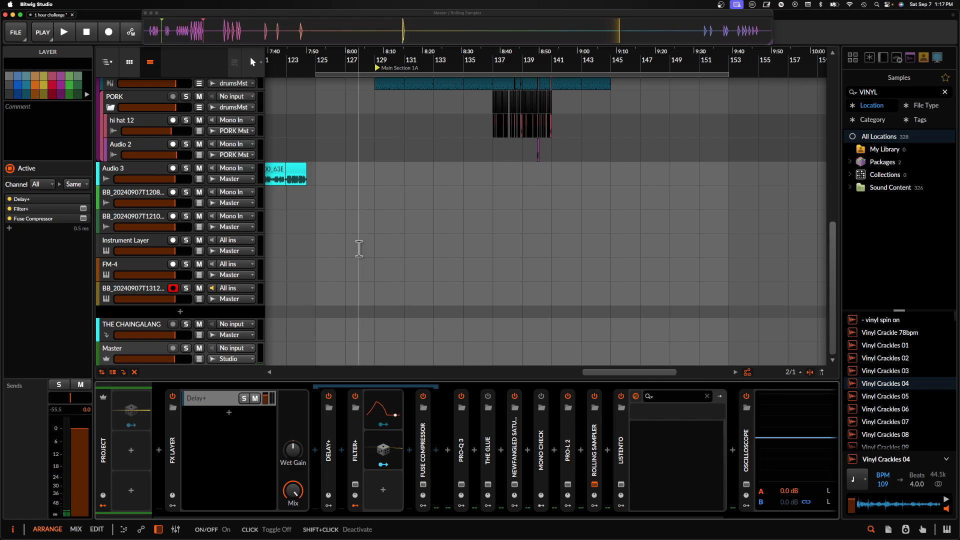
Wrap the Audio 3 track's whole device chain, from Pro-Q 3 through Newfangled Saturate, in an FX Layer and disable it.
scroll(365, 220, left, 5)
scroll(406, 210, down, 3)
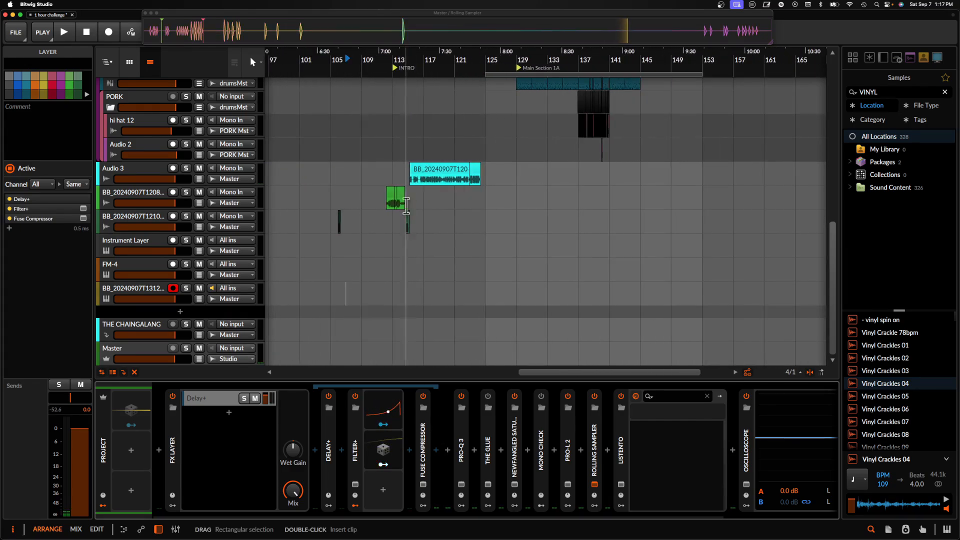
click(422, 173)
click(158, 175)
click(191, 445)
scroll(191, 444, right, 2)
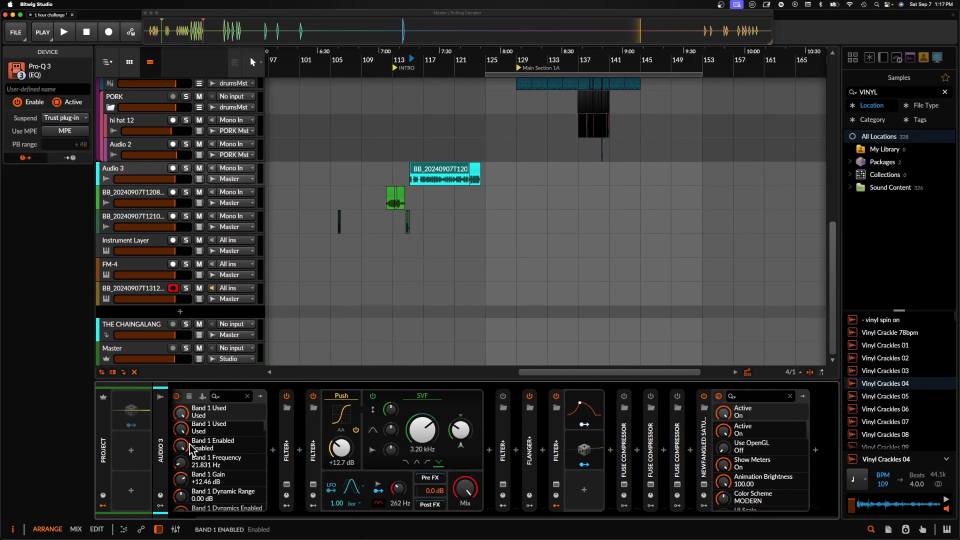
shift+click(705, 426)
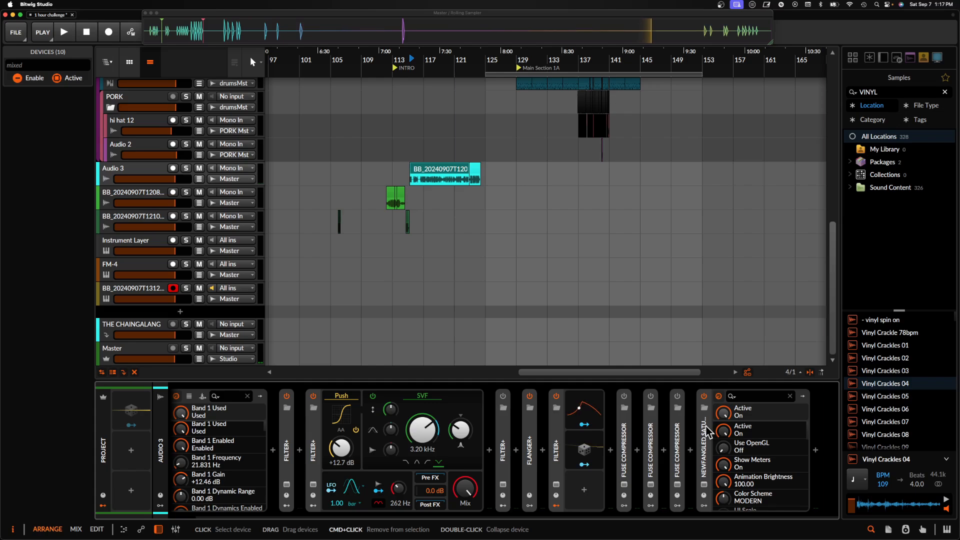
key(super+g)
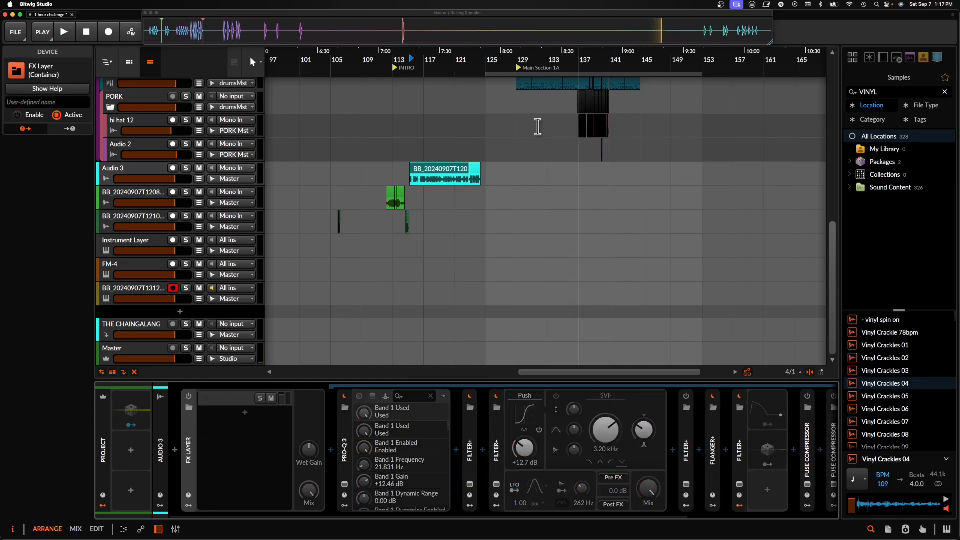
Play the long Audio 3 clip from 116.4.1 with the FX Layer bypassed.
click(432, 179)
scroll(432, 179, up, 5)
click(406, 181)
scroll(405, 182, up, 5)
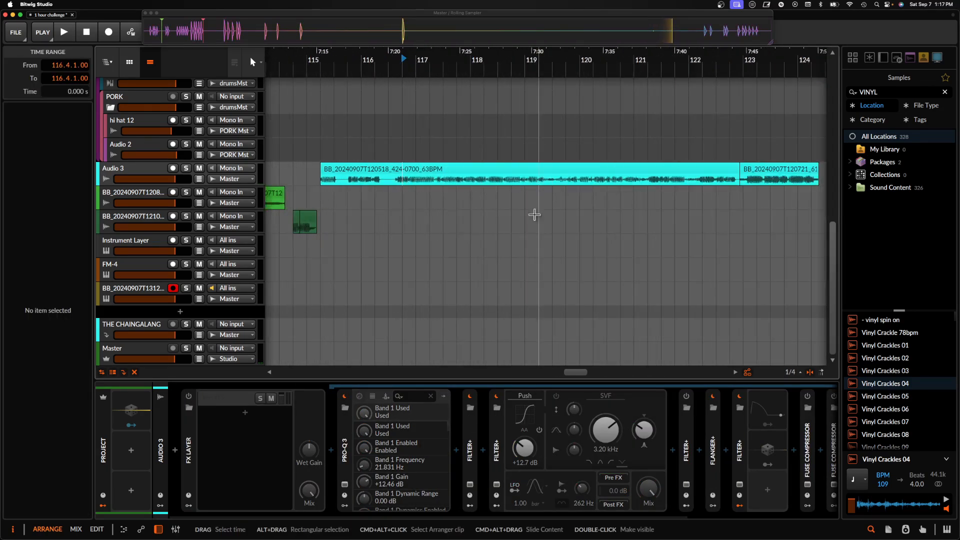
scroll(520, 215, down, 2)
key(space)
scroll(462, 260, down, 1)
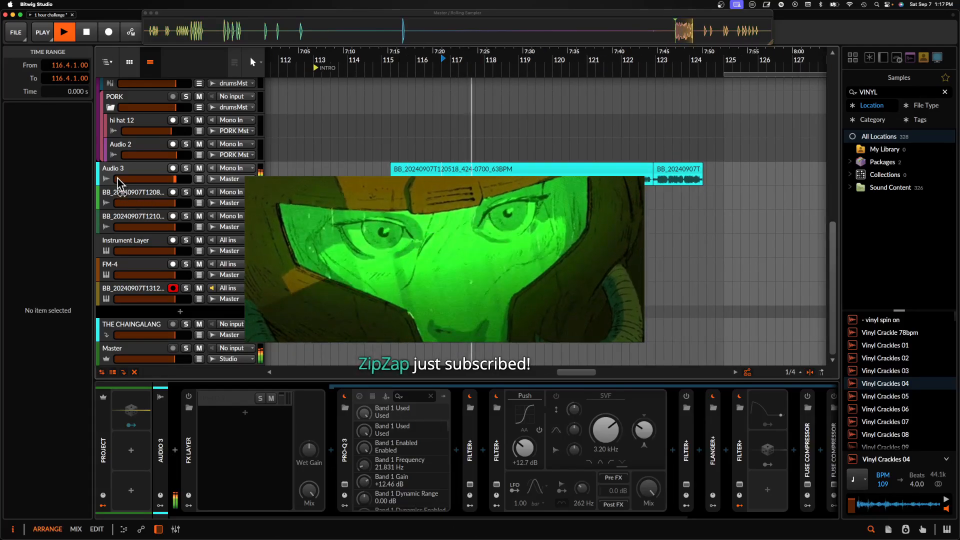
Replay the unprocessed Audio 3 clip from 120.3.1 and place the edit position at 121.2.1.
click(569, 175)
key(space)
key(space)
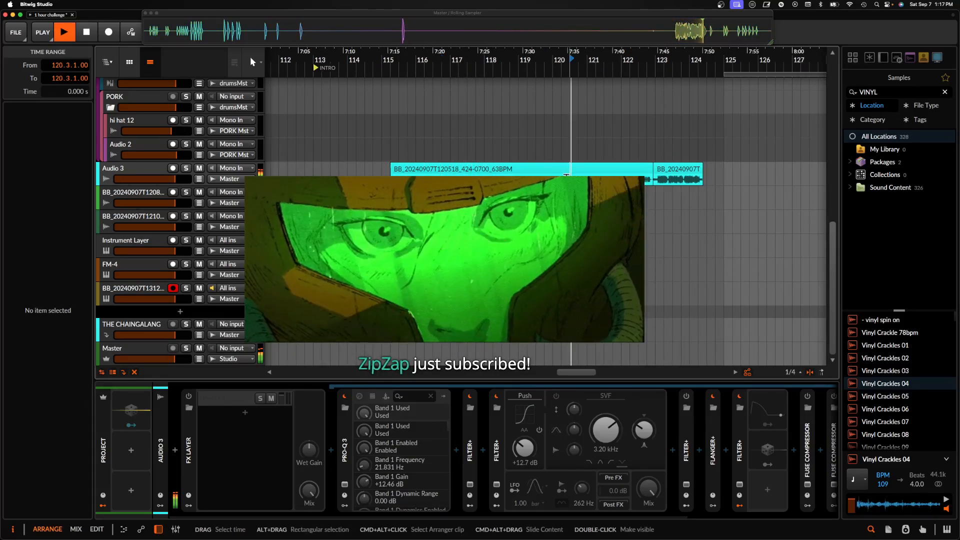
scroll(569, 176, up, 3)
scroll(567, 175, down, 3)
key(space)
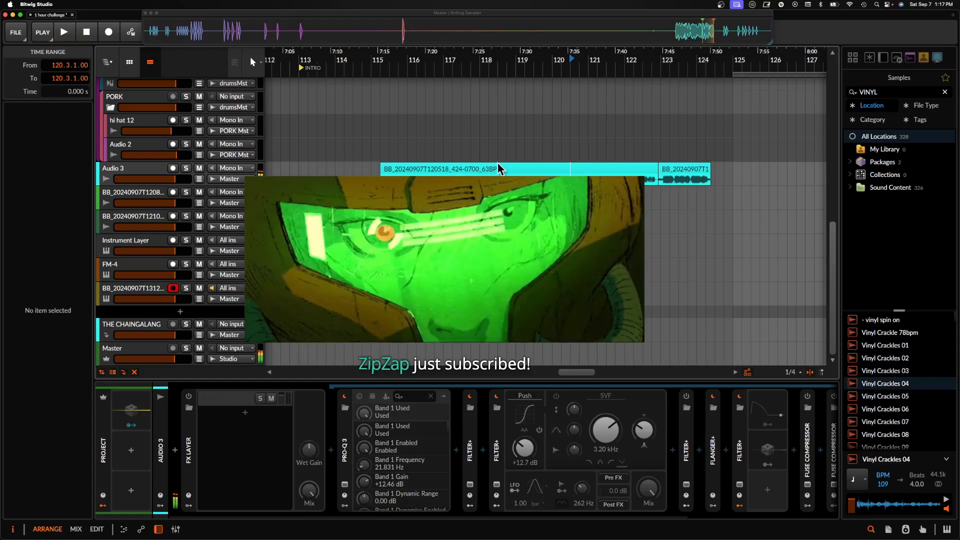
click(501, 169)
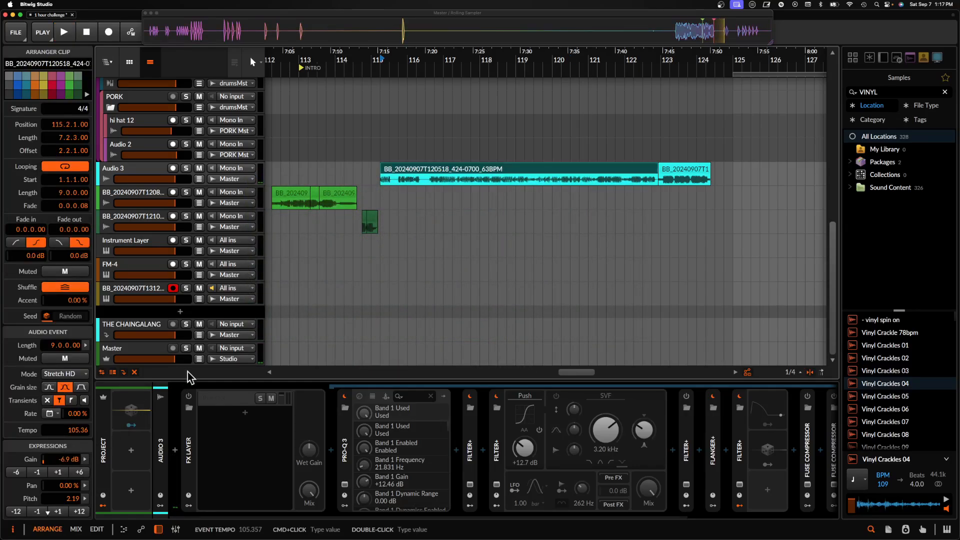
scroll(598, 182, up, 3)
click(598, 183)
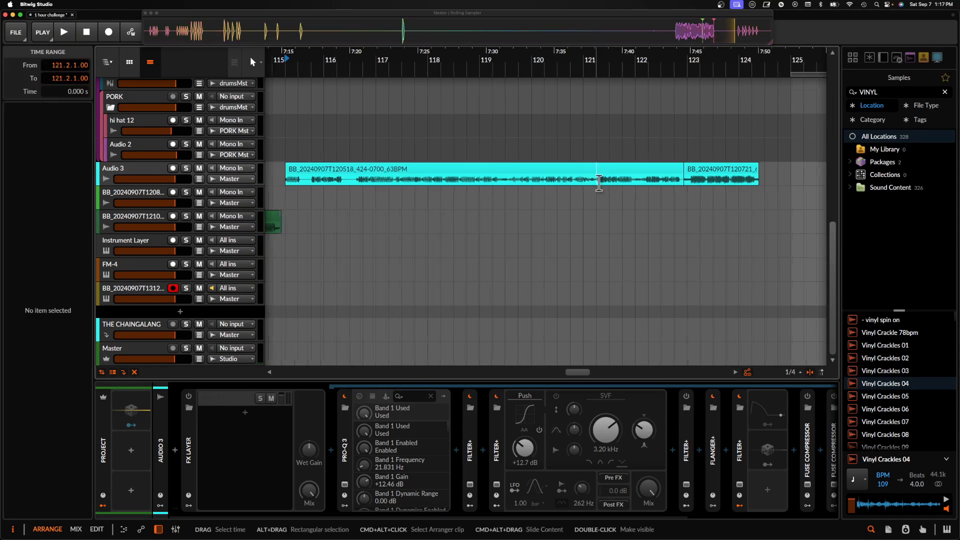
scroll(615, 187, down, 3)
scroll(293, 212, left, 2)
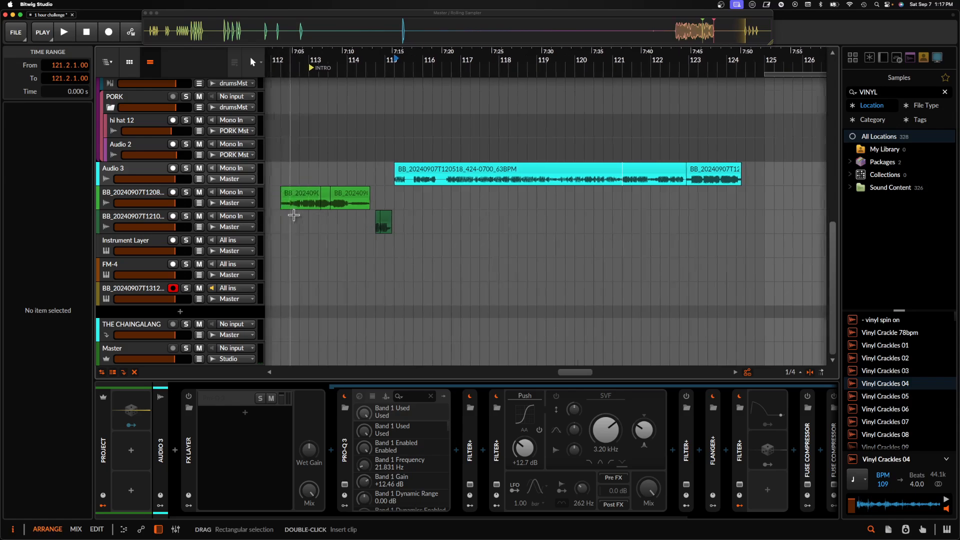
scroll(294, 213, down, 2)
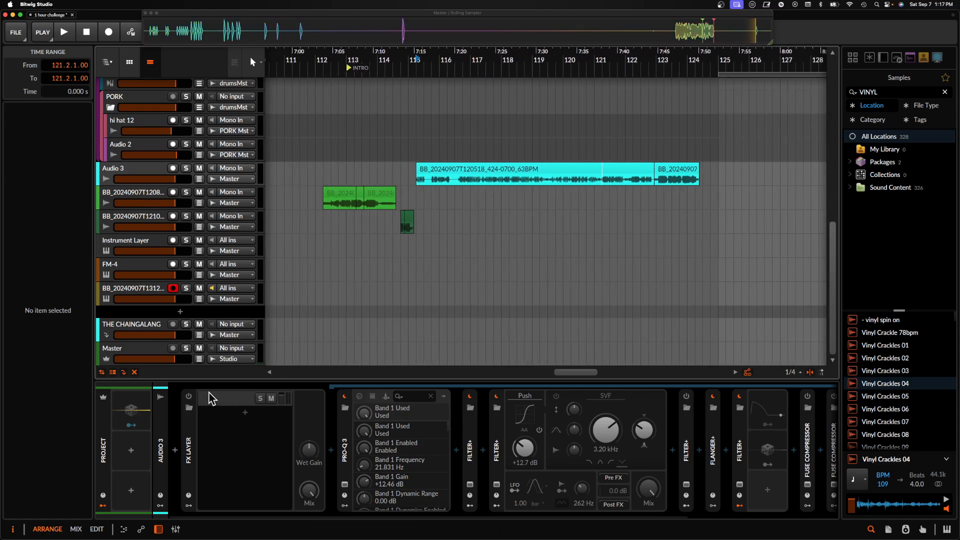
Enable the Audio 3 FX Layer and turn on its three Fuse Compressors.
click(188, 396)
scroll(352, 431, right, 4)
click(612, 396)
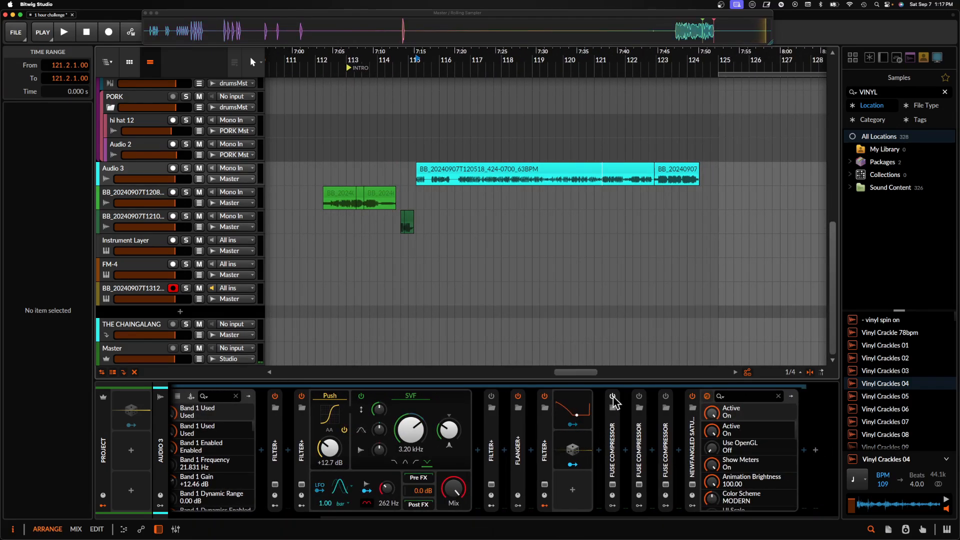
click(639, 396)
click(665, 397)
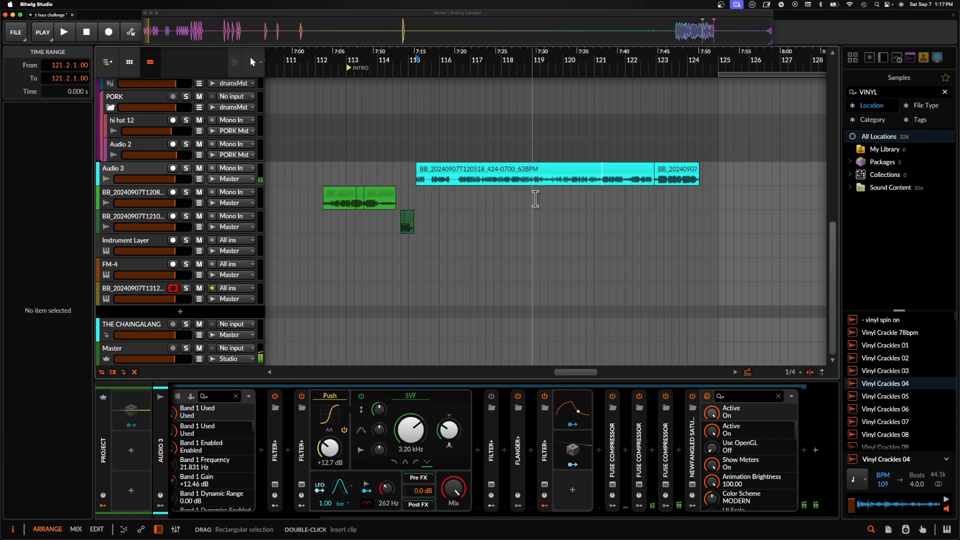
Listen to the processed Audio 3 clip from several points between bars 115 and 117.
click(513, 183)
scroll(514, 183, up, 5)
key(space)
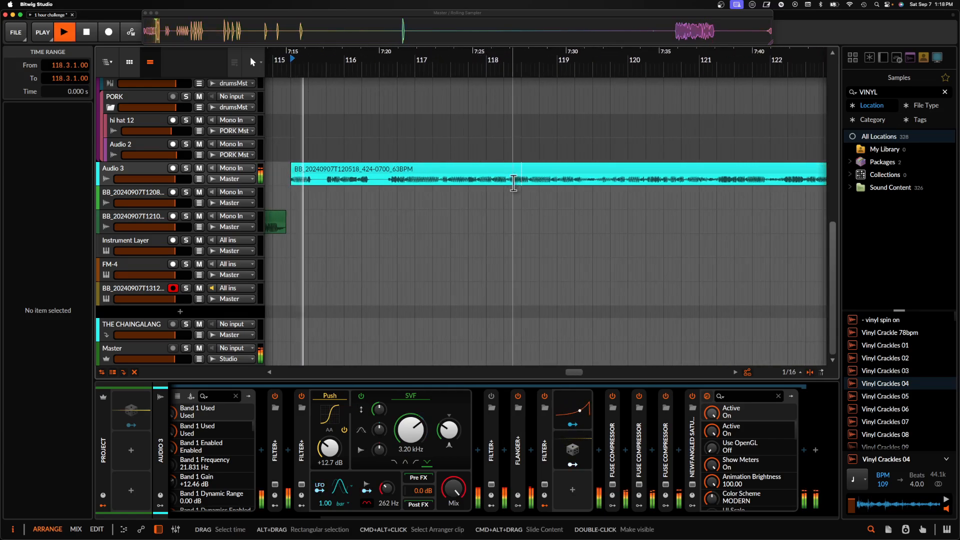
key(space)
key(space)
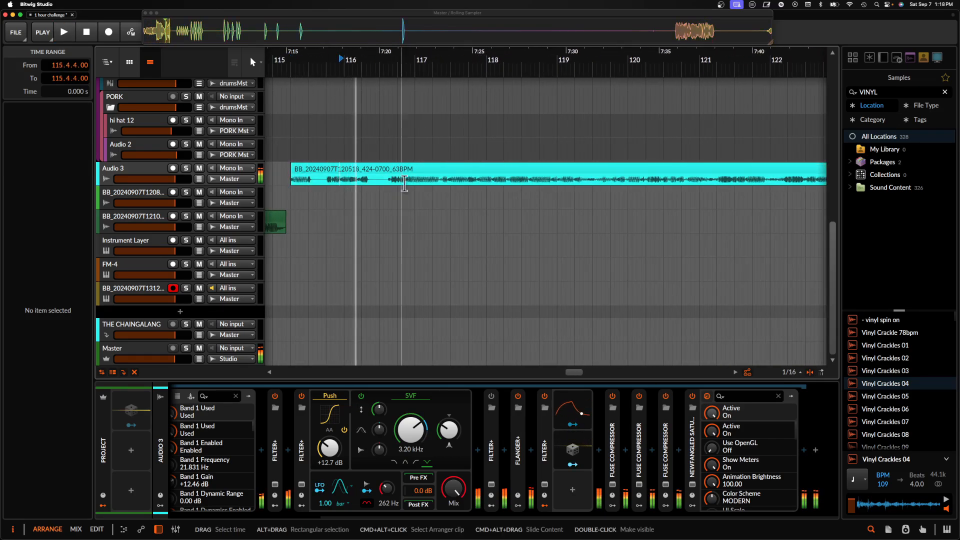
click(407, 182)
key(space)
key(space)
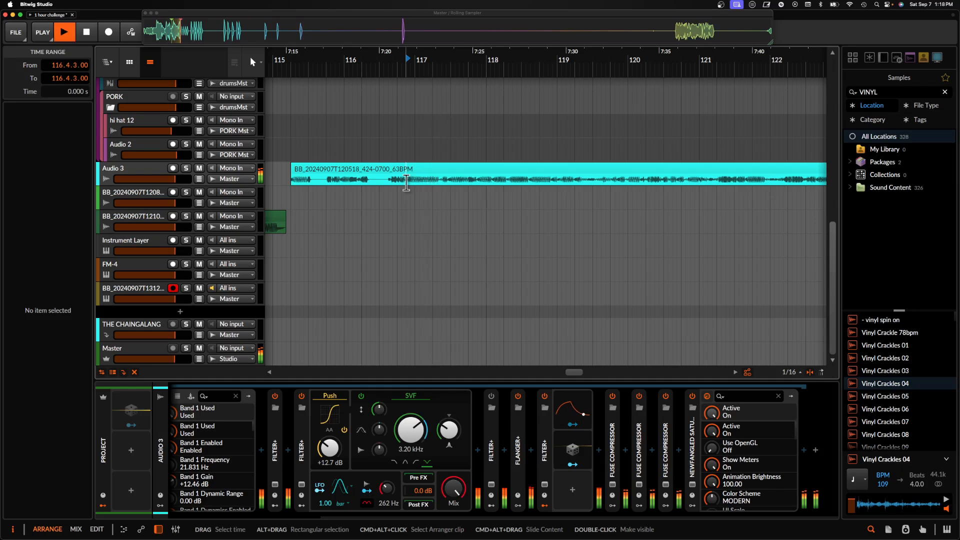
click(404, 183)
key(space)
Collapse the FX Layer on the Audio 3 track and disable it.
scroll(299, 435, left, 5)
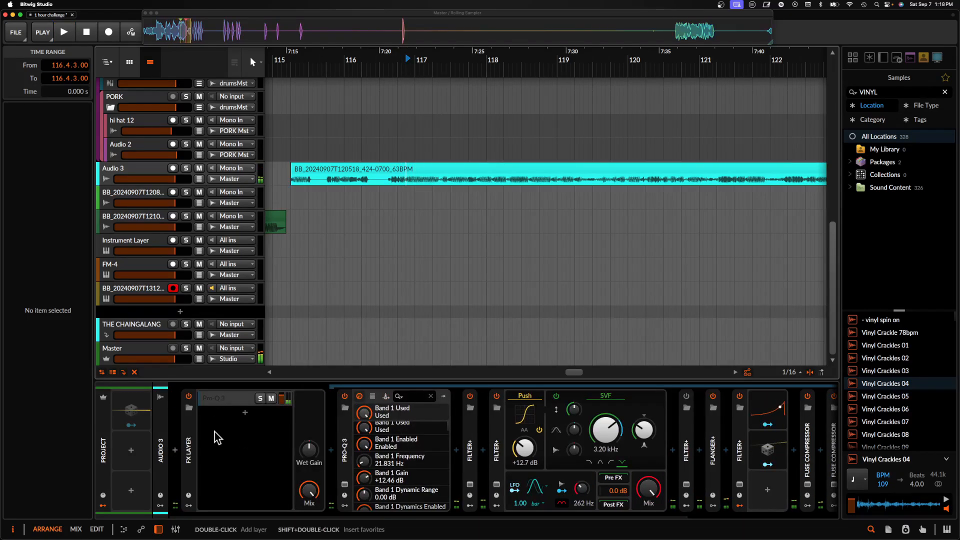
double_click(190, 431)
click(188, 396)
scroll(400, 181, left, 3)
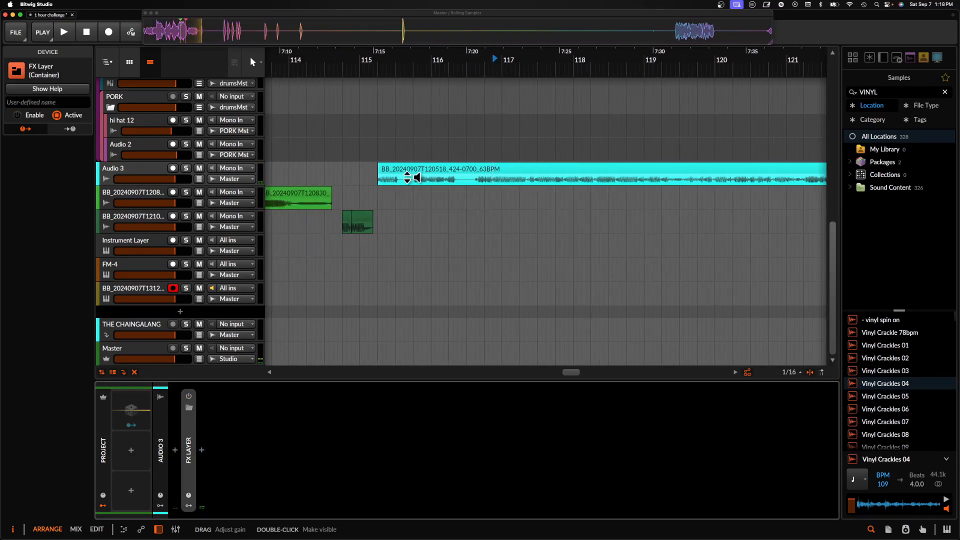
Inspect the Pro-Q 3 curve on the BB_20240907T120830 track and select its short clip at 113.2.2.
scroll(417, 177, down, 3)
scroll(481, 180, left, 4)
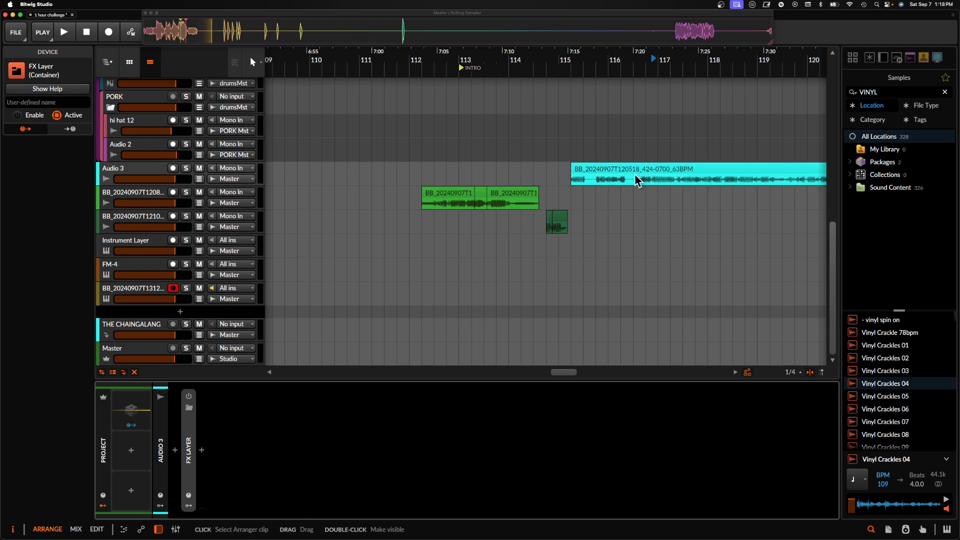
scroll(636, 180, right, 2)
scroll(636, 180, up, 3)
scroll(633, 181, right, 3)
scroll(623, 183, down, 3)
scroll(525, 223, left, 3)
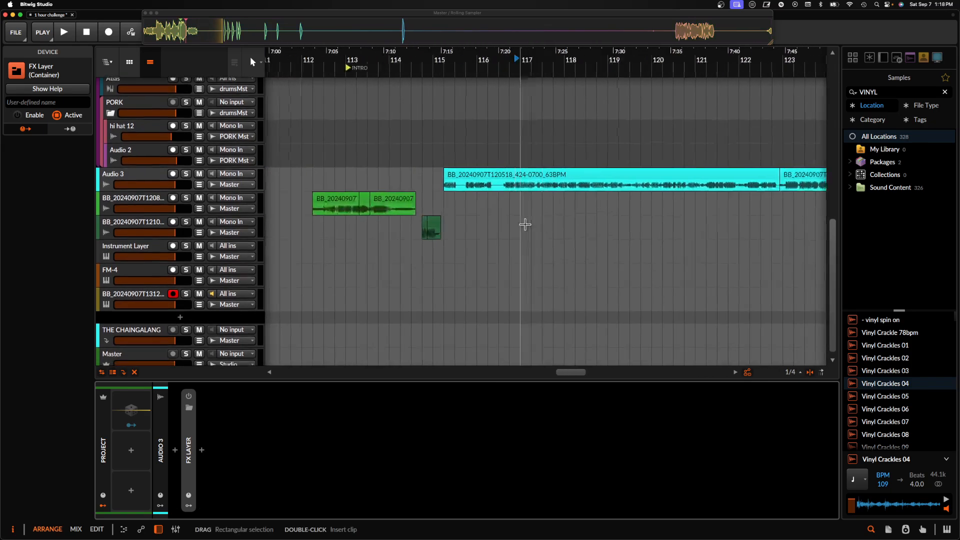
scroll(524, 223, up, 3)
click(123, 207)
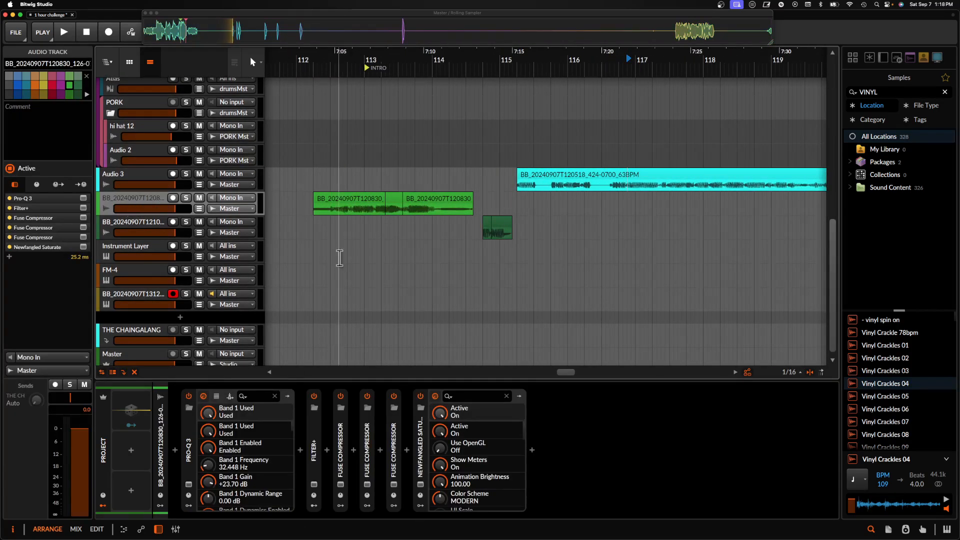
click(352, 203)
scroll(353, 203, up, 3)
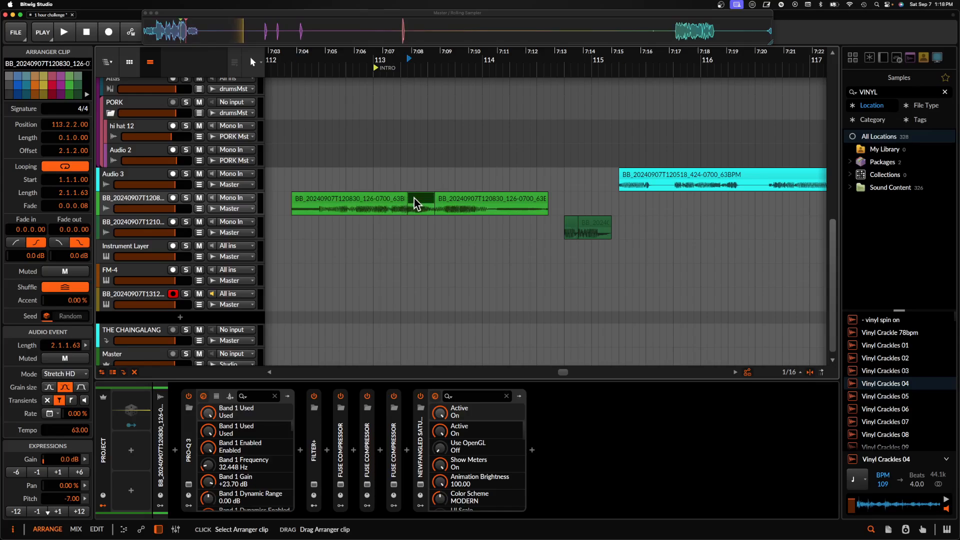
click(188, 486)
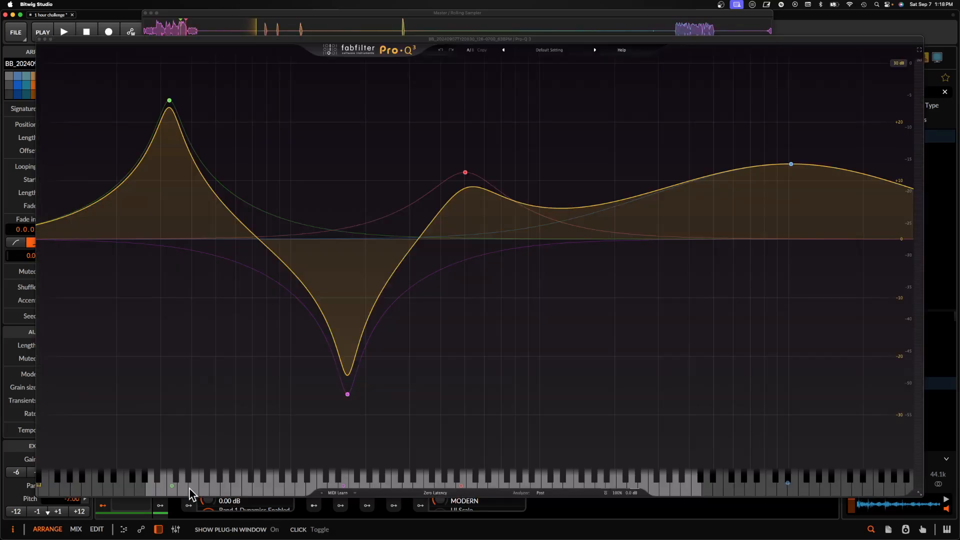
click(39, 39)
Play the short BB_20240907T120830 slice at 113.2.2 repeatedly.
key(space)
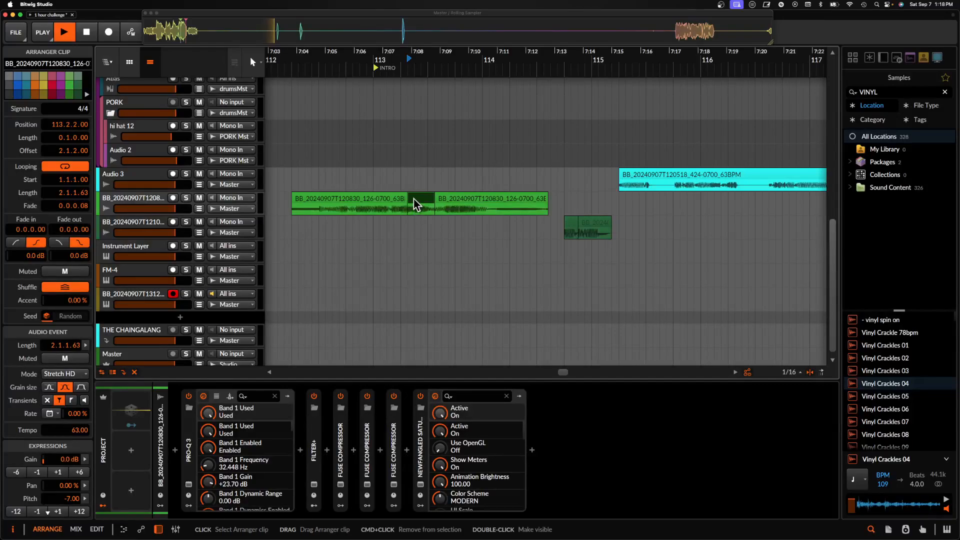
key(space)
key(space)
scroll(412, 199, down, 1)
key(space)
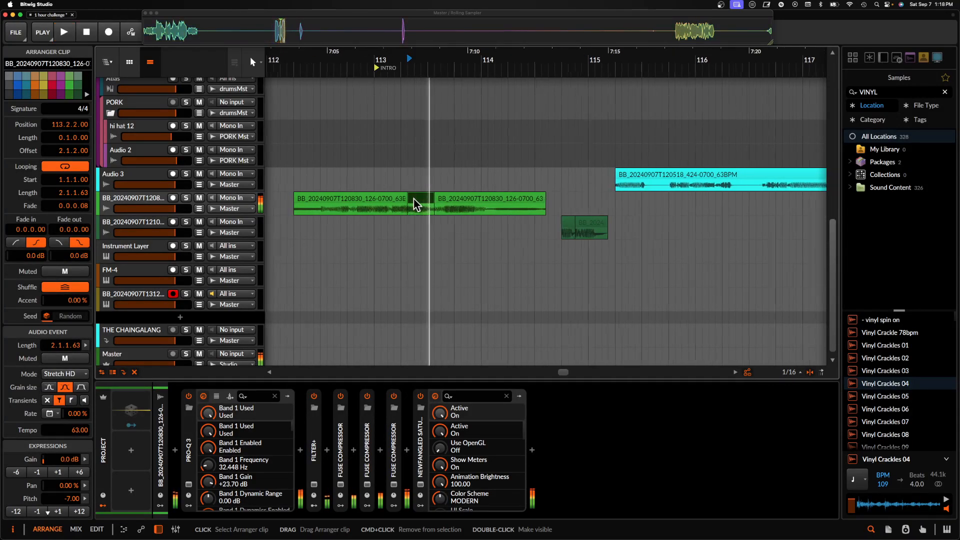
key(space)
key(space)
key(space)
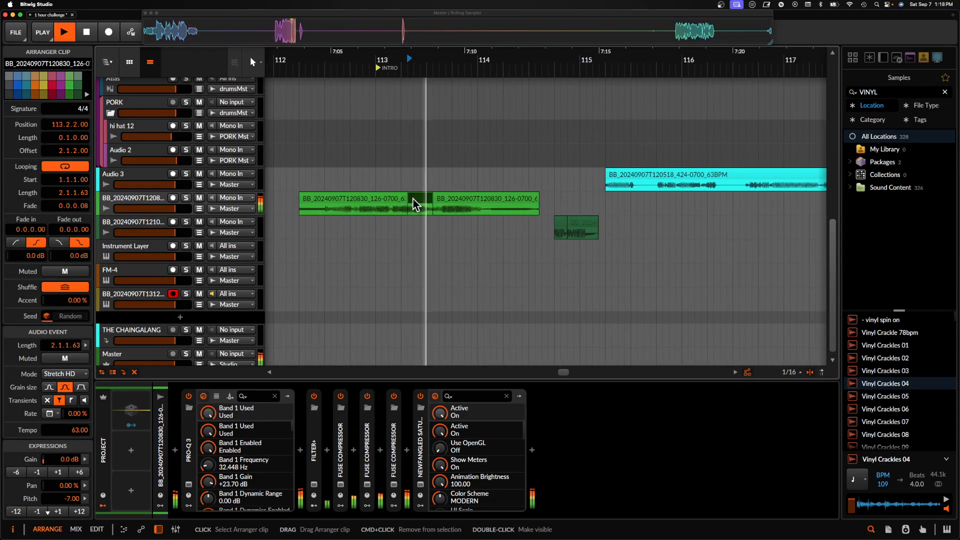
key(space)
key(space)
key(space)
Solo the BB_20240907T1210 track and play its clip at 114.4.1.
click(560, 223)
click(186, 222)
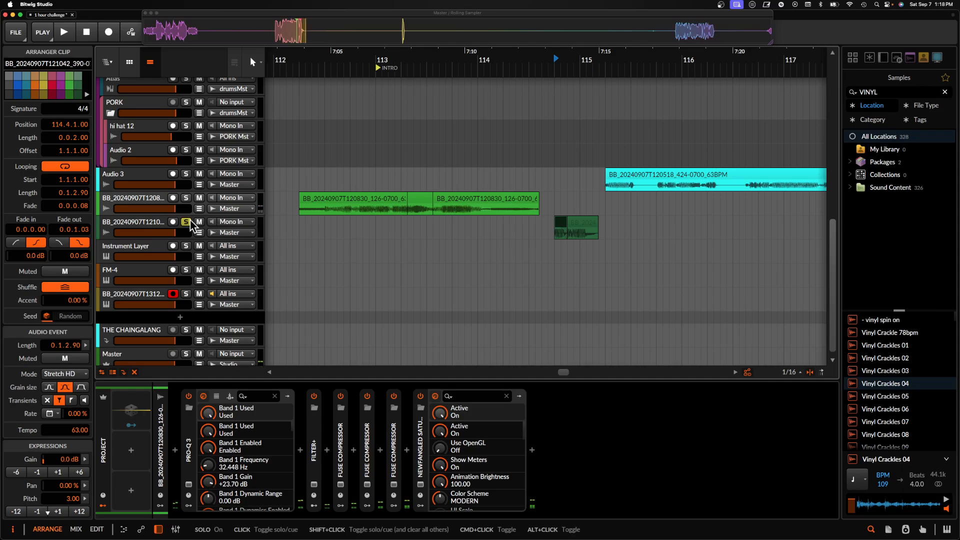
key(space)
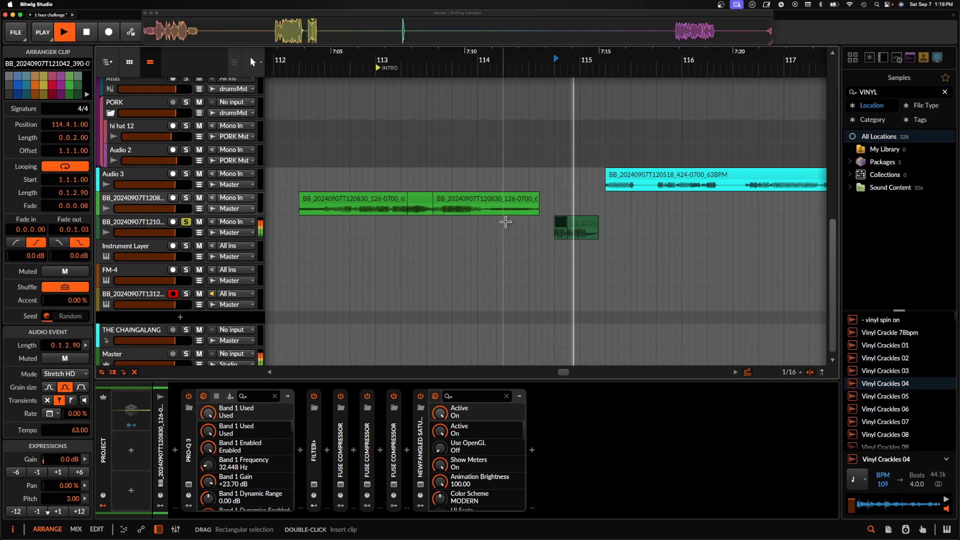
key(space)
Expand the Sampler on the BB_20240907T1312 track and examine the Instrument Layer track's device chain.
scroll(502, 222, down, 10)
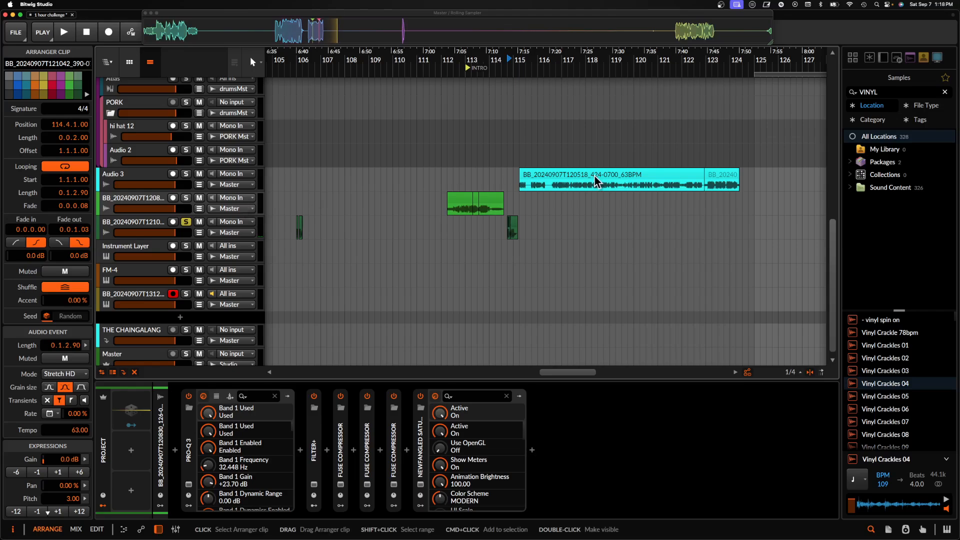
scroll(452, 235, right, 2)
scroll(454, 232, left, 1)
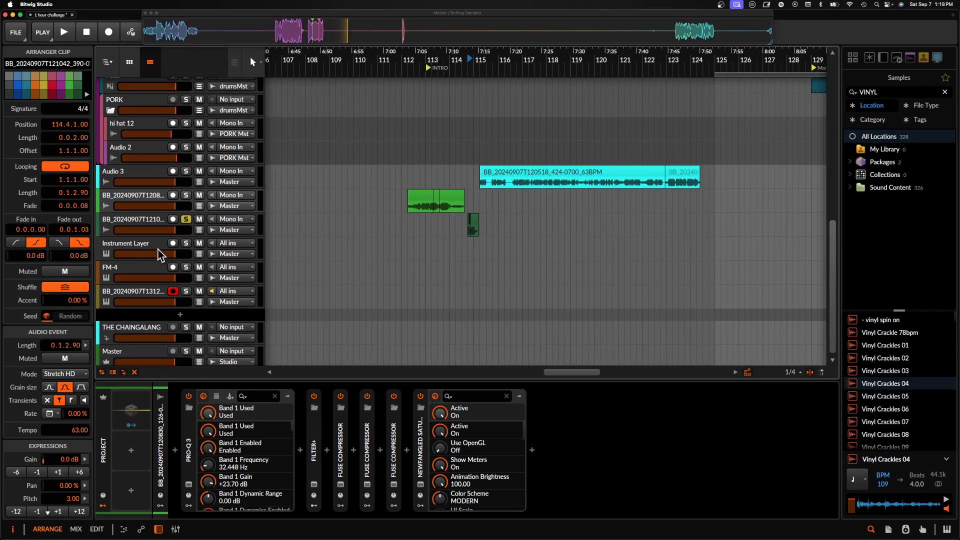
click(133, 298)
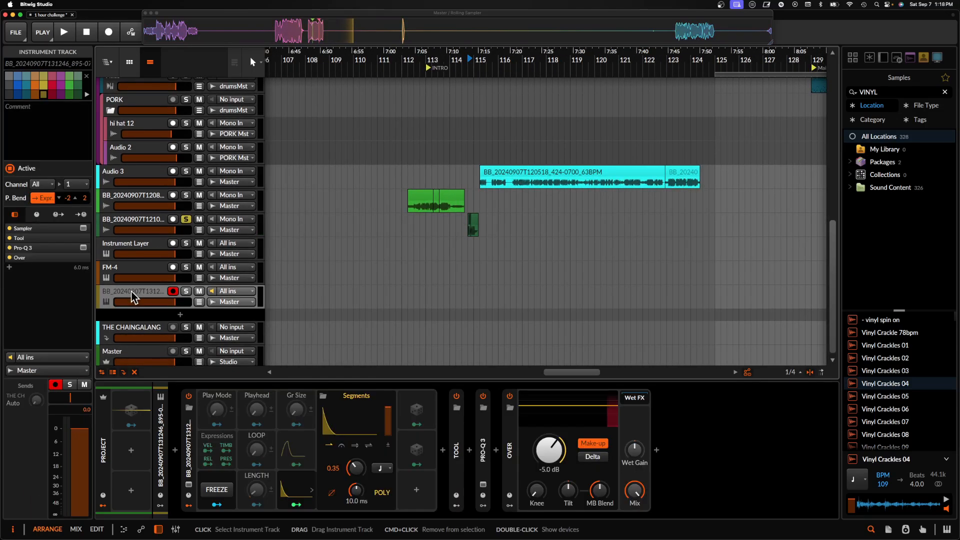
click(190, 445)
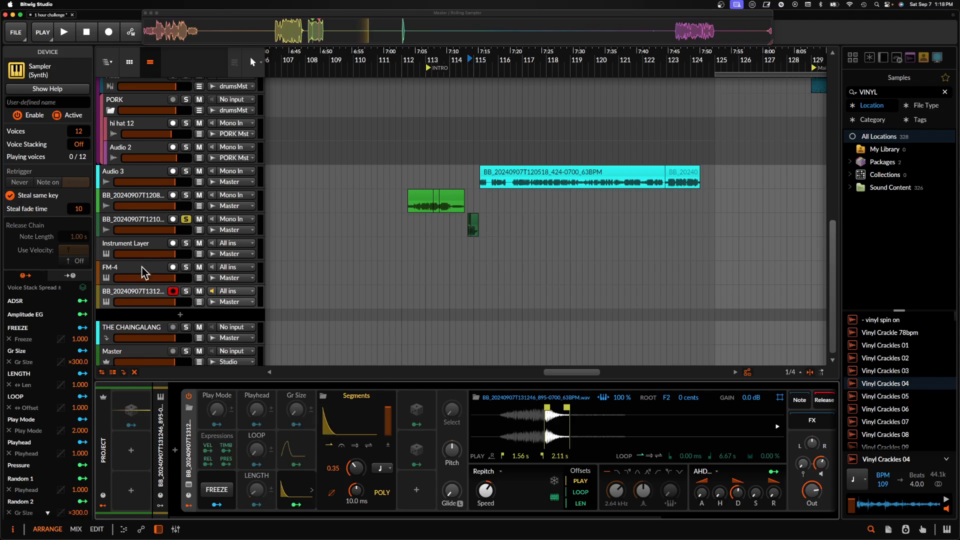
click(134, 248)
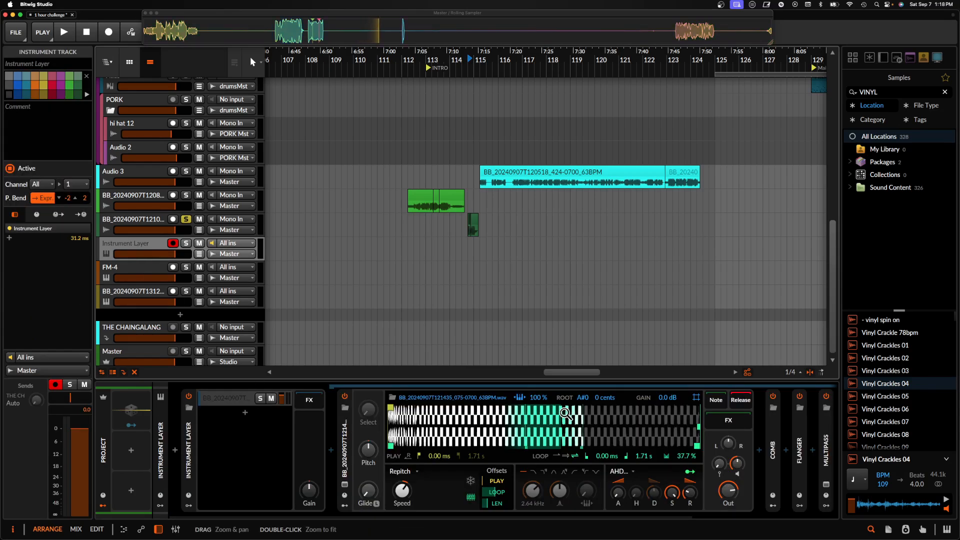
scroll(580, 412, right, 5)
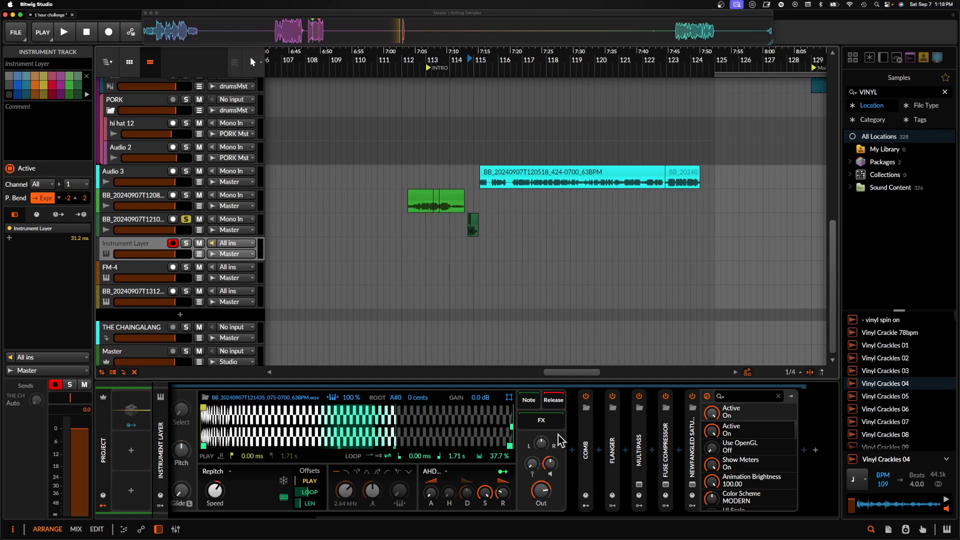
Turn off the Comb, Flanger and Multipass devices in the Instrument Layer track's chain.
click(586, 396)
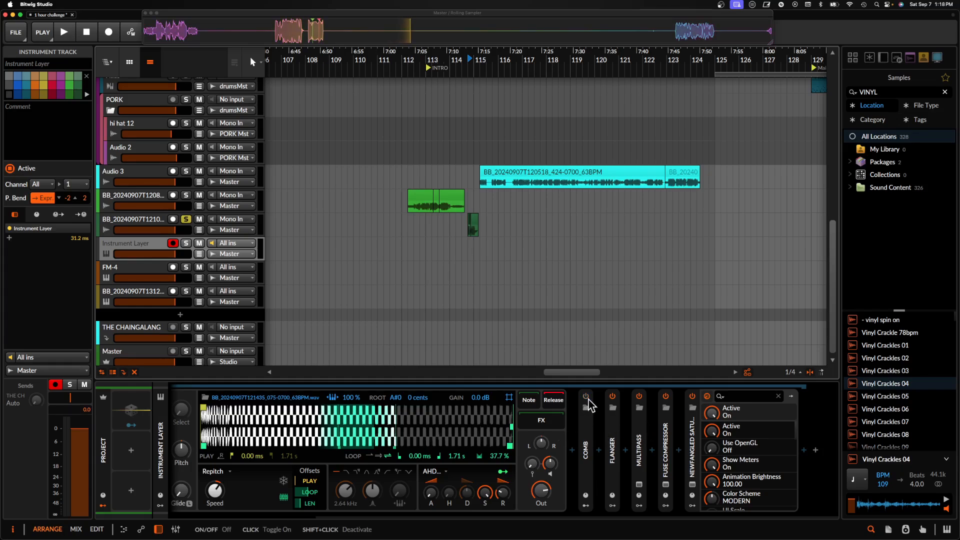
click(612, 396)
click(639, 396)
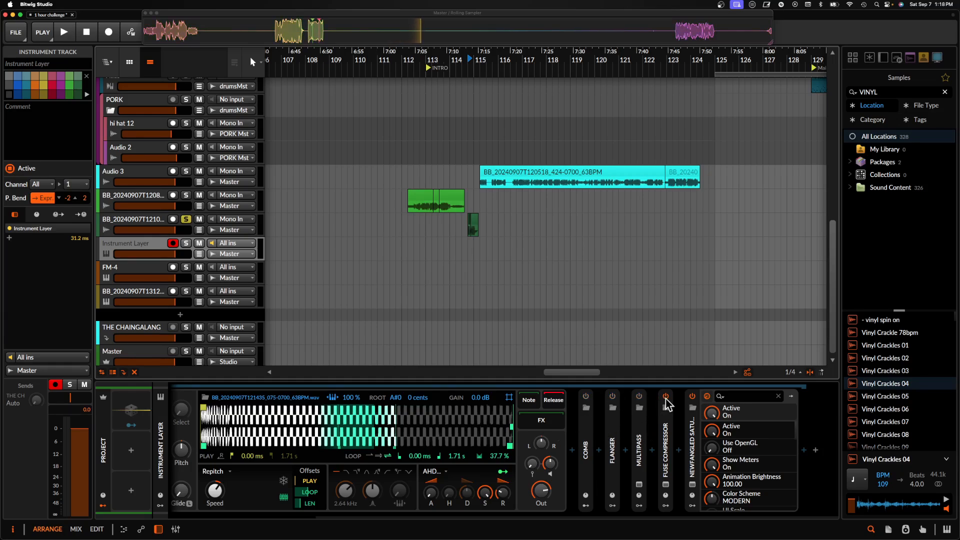
scroll(654, 403, left, 5)
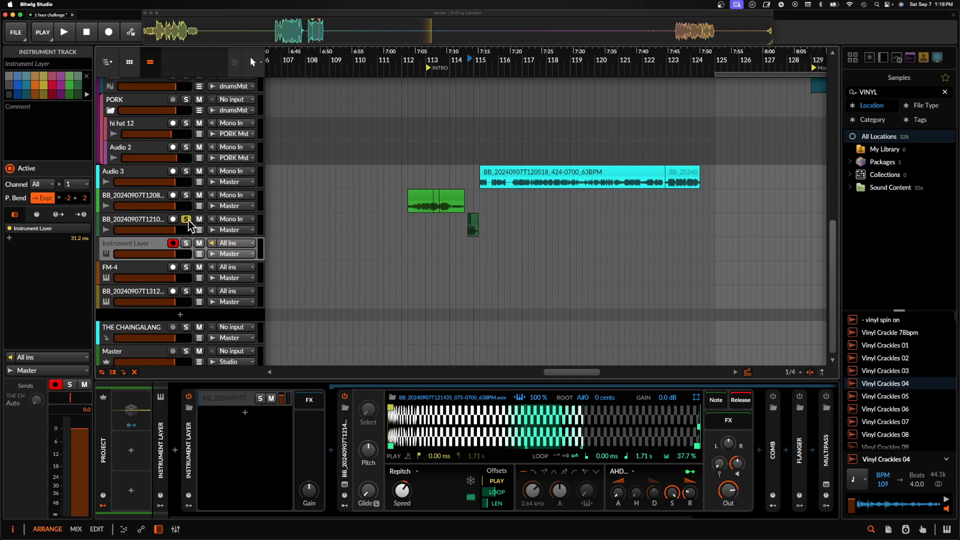
Unsolo and deactivate the BB_20240907T1210 track, leaving the Instrument Layer track selected.
click(173, 219)
double_click(145, 224)
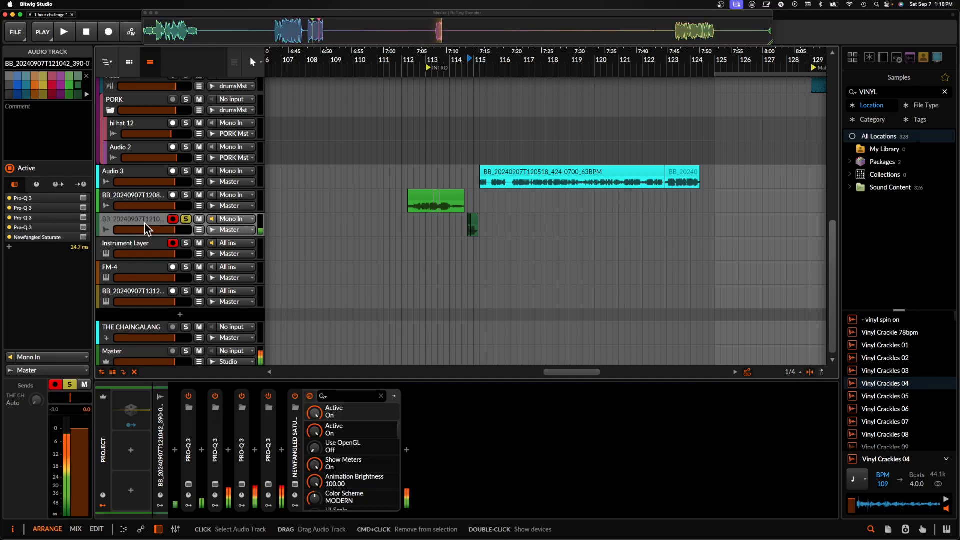
click(159, 241)
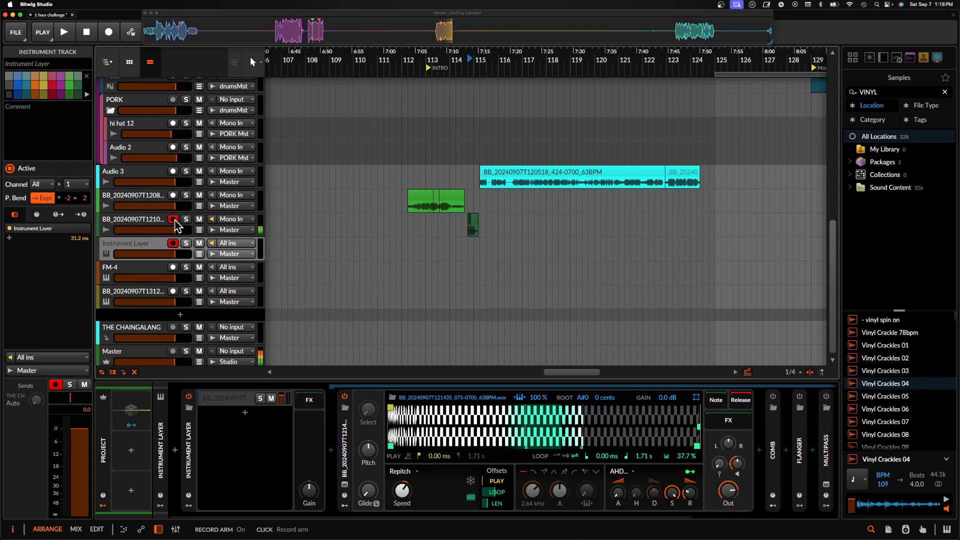
click(173, 219)
click(148, 222)
key(alt+a)
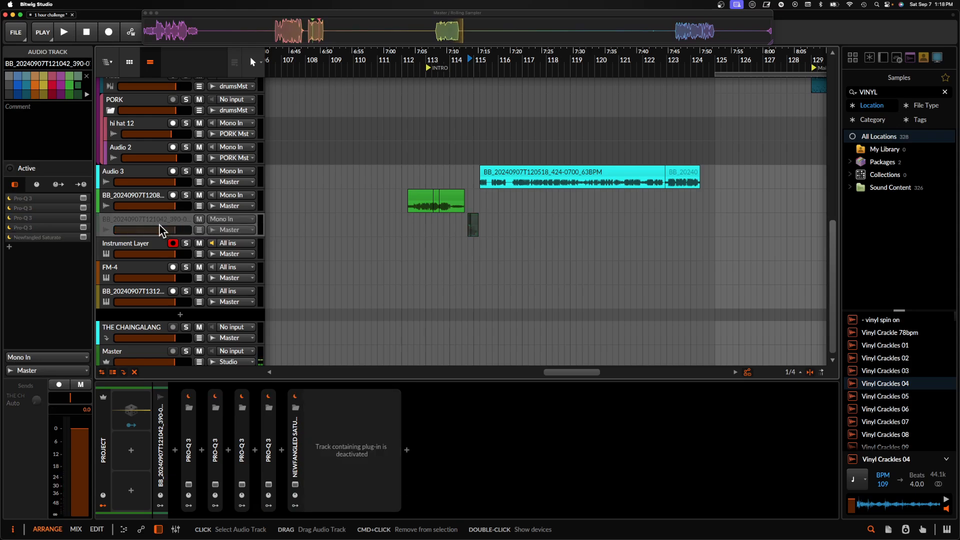
click(158, 245)
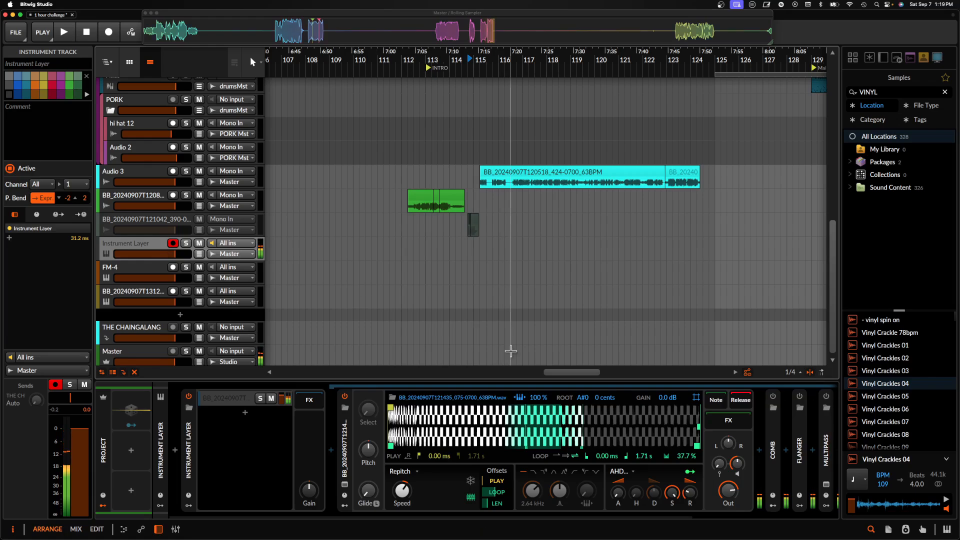
Examine Multipass's Random modulation of the Snapheap cut in the AVEN'S FILTER preset and turn Multipass back on.
scroll(385, 381, right, 3)
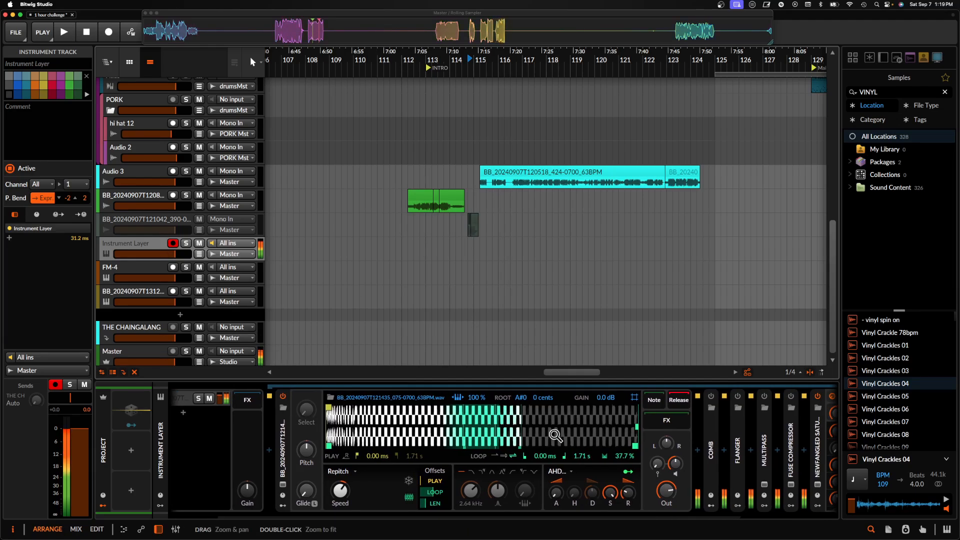
scroll(554, 440, right, 6)
scroll(675, 411, left, 9)
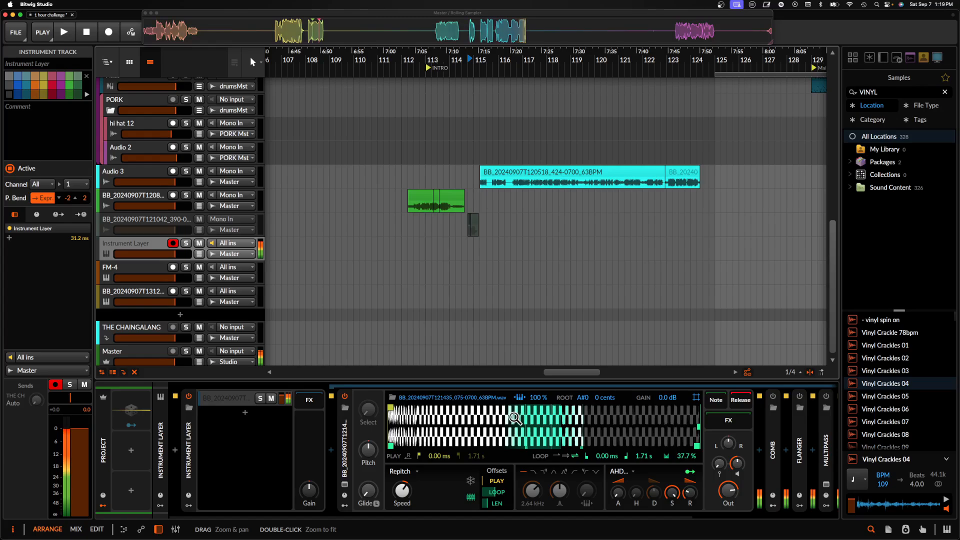
scroll(479, 428, right, 9)
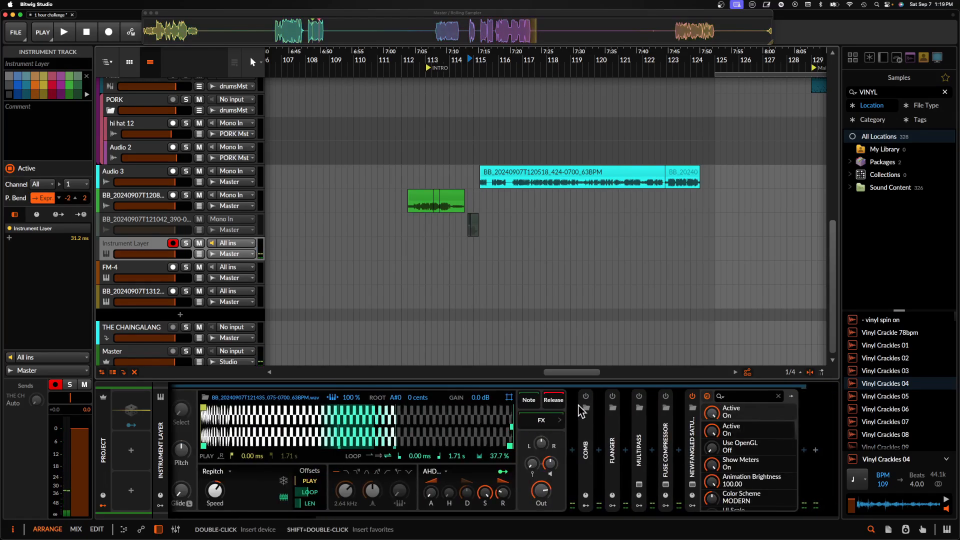
click(639, 484)
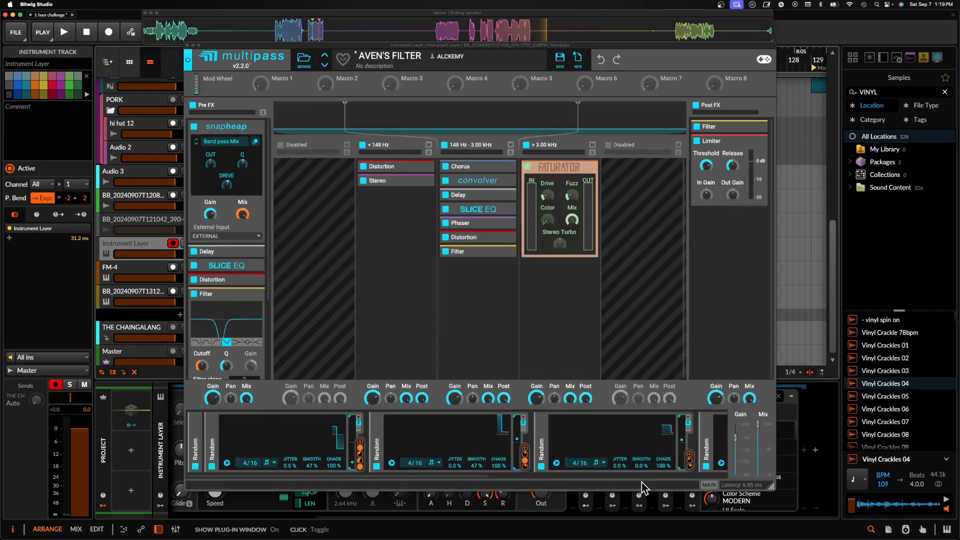
drag(523, 447, 212, 175)
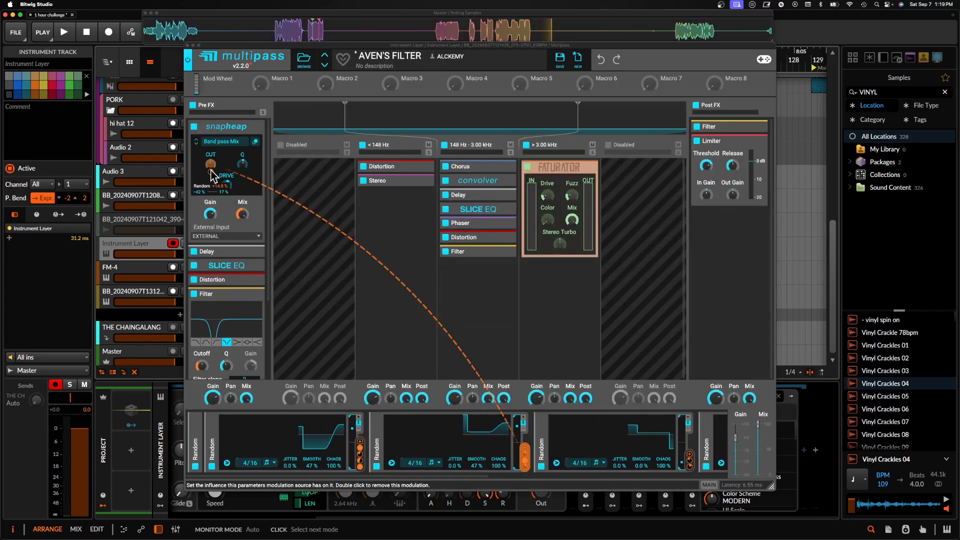
click(188, 46)
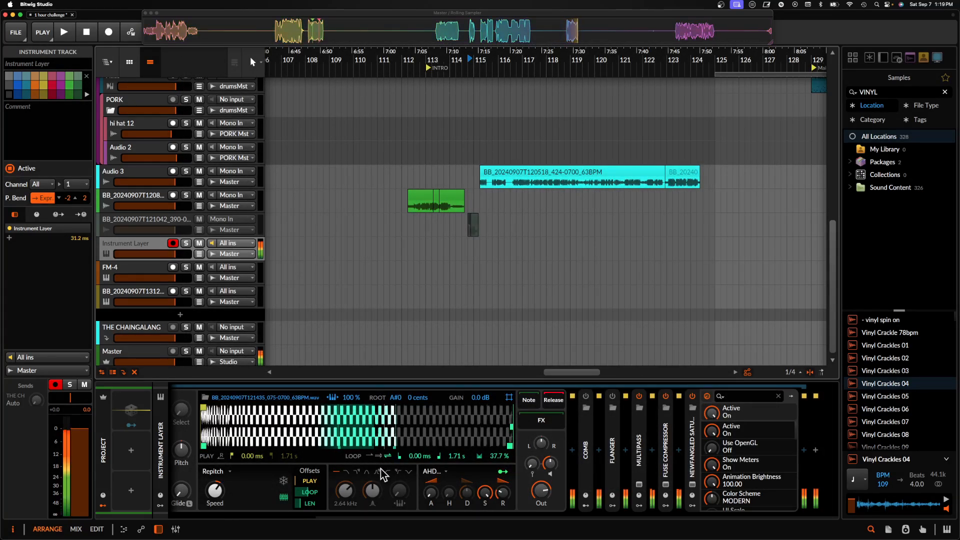
scroll(626, 473, left, 3)
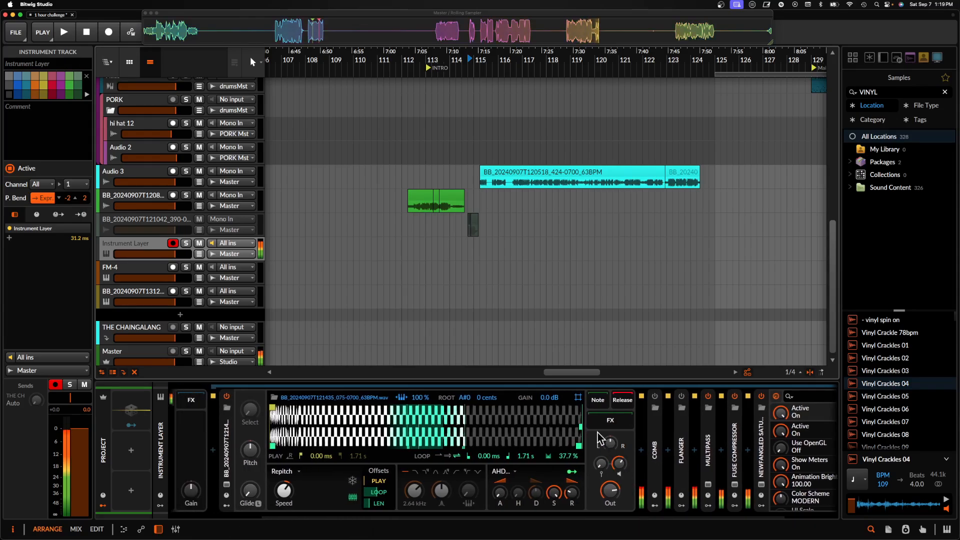
Look over the arrangement around the INTRO and Main Section 1A, marking the time range from bar 129 to bar 139.
scroll(519, 300, down, 6)
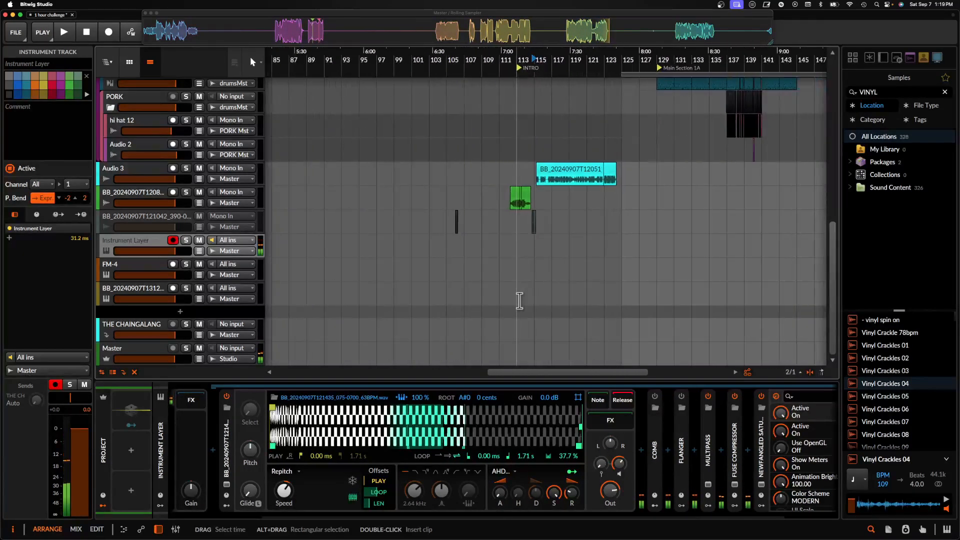
scroll(519, 300, up, 10)
scroll(519, 300, right, 3)
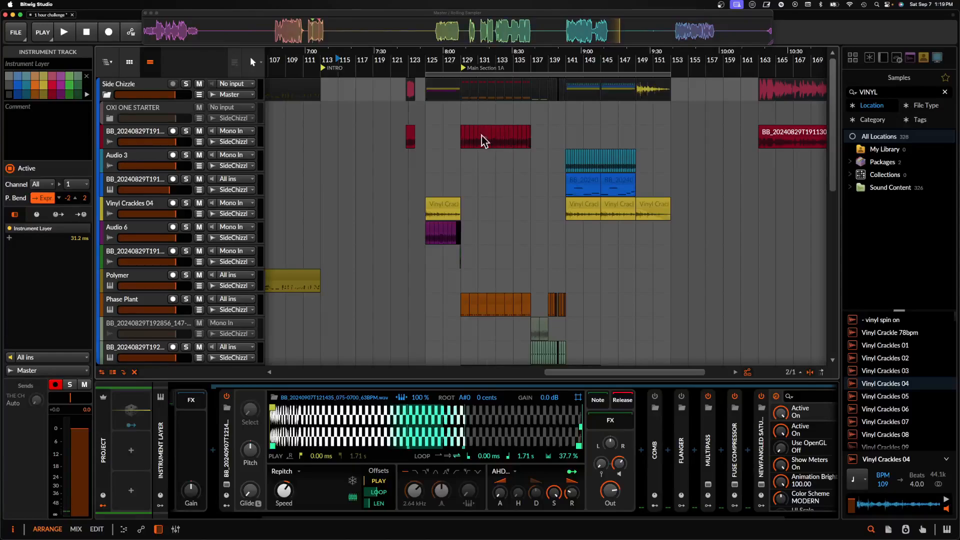
drag(460, 109, 553, 242)
scroll(553, 242, down, 10)
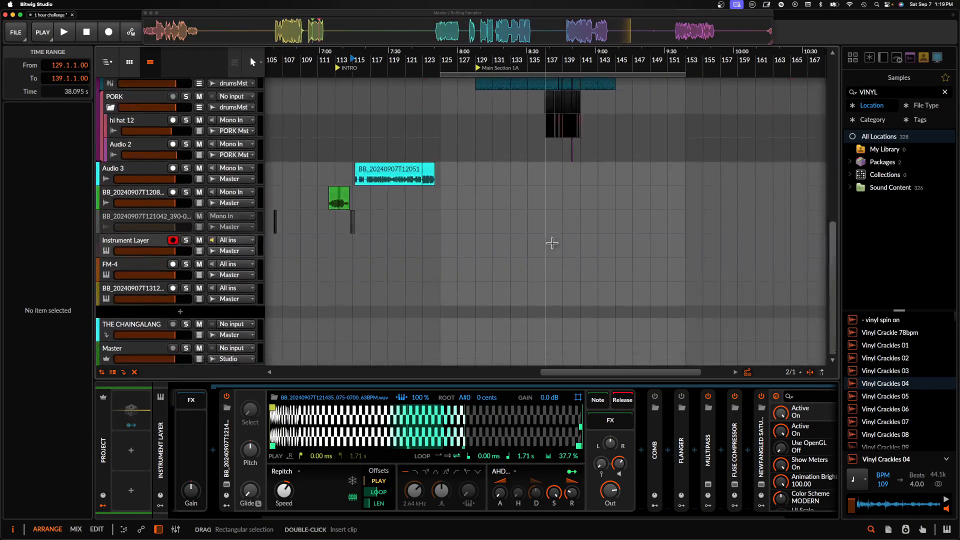
scroll(488, 311, down, 4)
scroll(557, 188, up, 7)
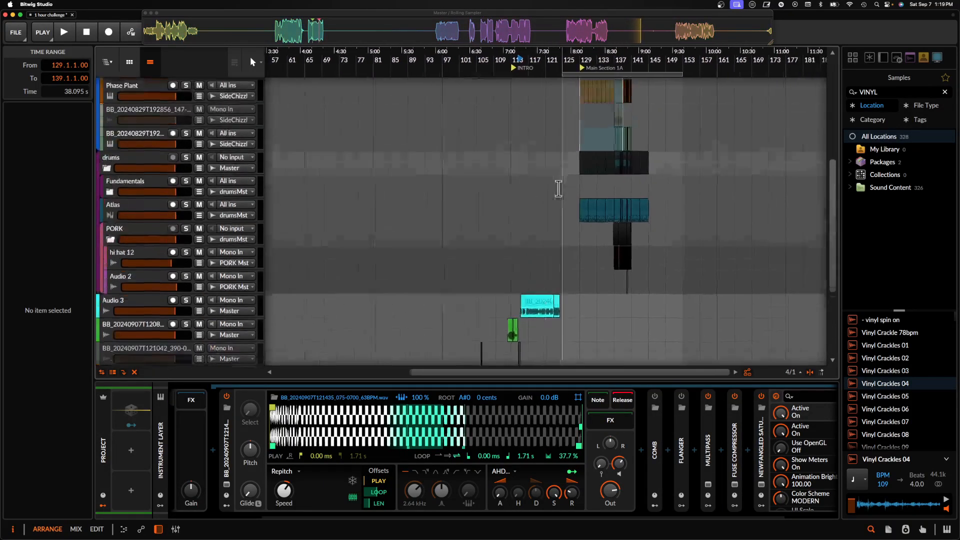
scroll(497, 186, down, 5)
scroll(495, 180, up, 4)
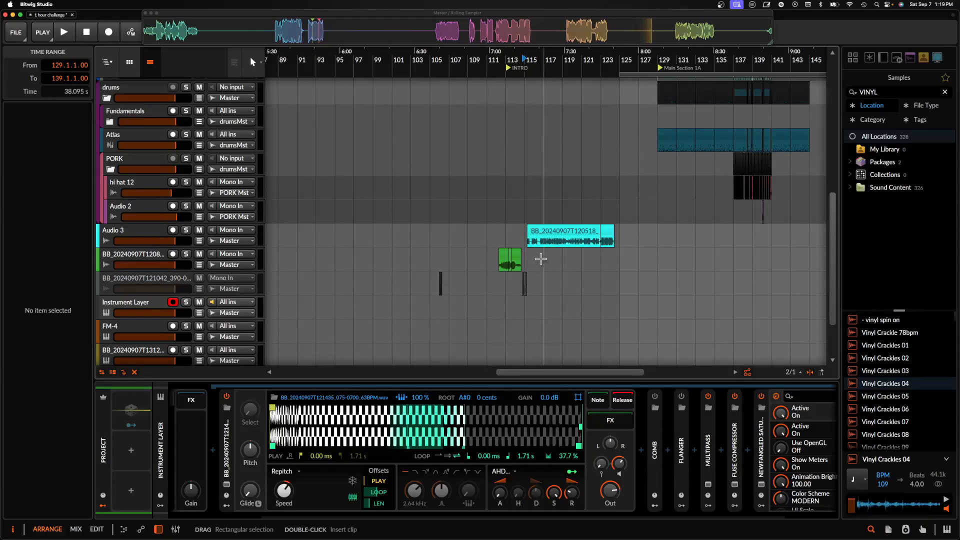
scroll(541, 259, down, 2)
scroll(540, 259, up, 3)
scroll(428, 393, left, 5)
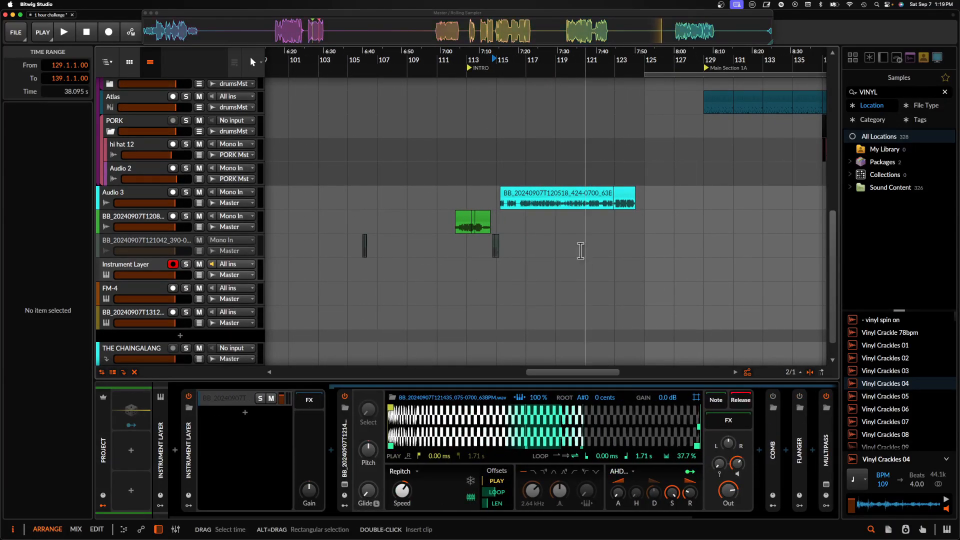
Select the BB_20240907T120518 clip on Audio 3 and collapse the Sampler in the Instrument Layer chain.
click(554, 197)
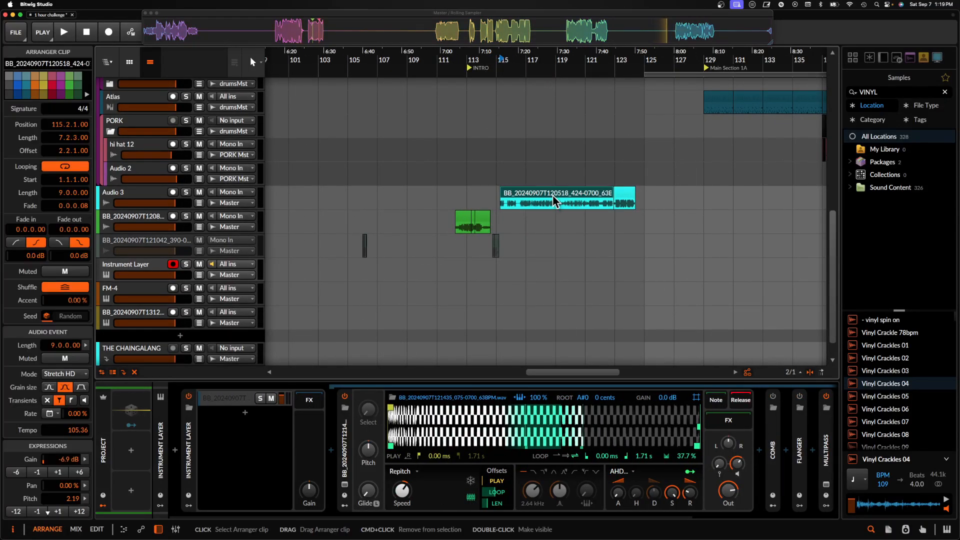
double_click(354, 448)
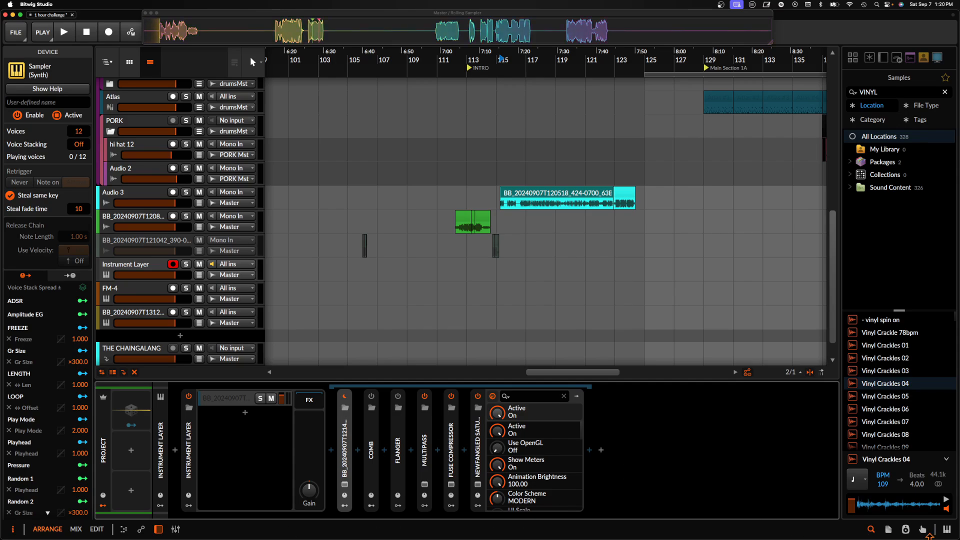
scroll(895, 379, down, 10)
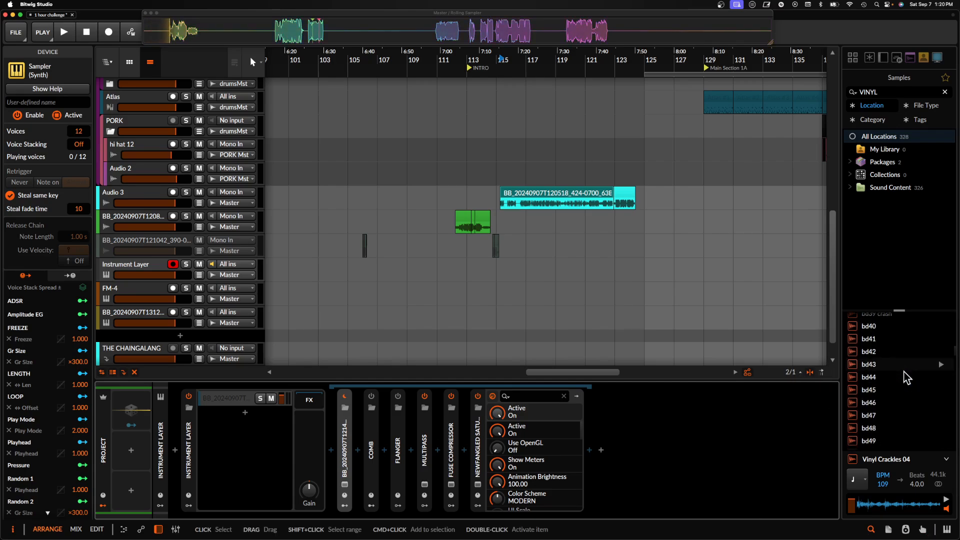
Examine the BB_20240907T120830 clips at 112.2.1 and 113.3.2 up close.
click(478, 220)
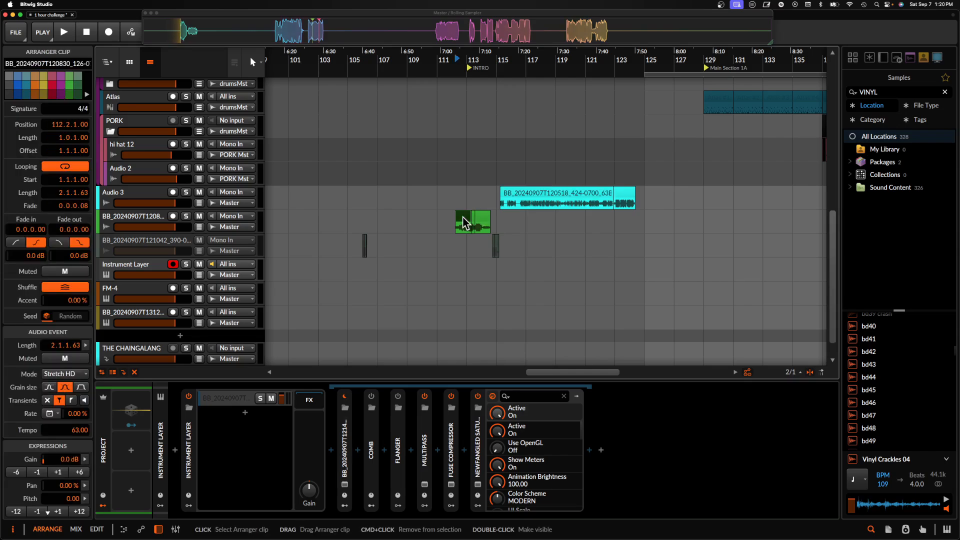
scroll(475, 221, up, 5)
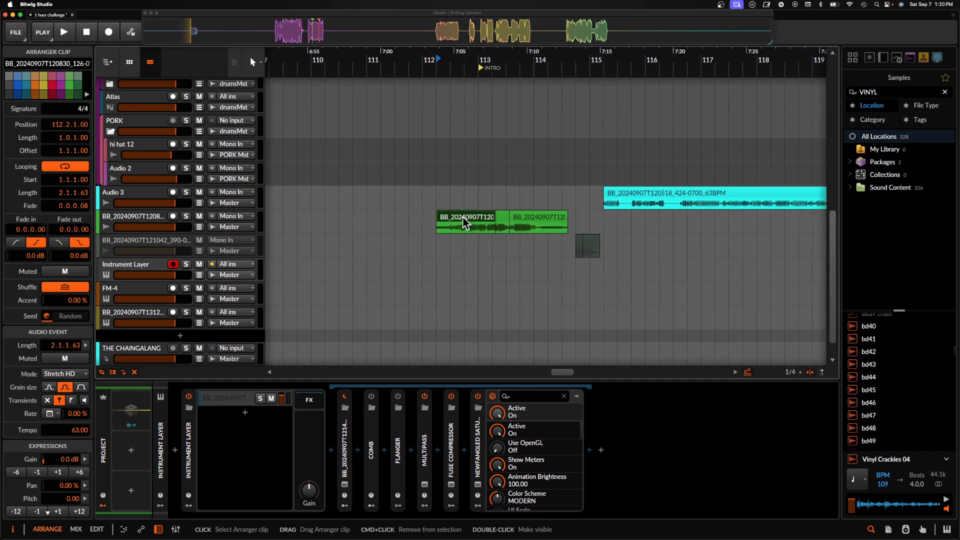
scroll(594, 208, down, 2)
click(544, 220)
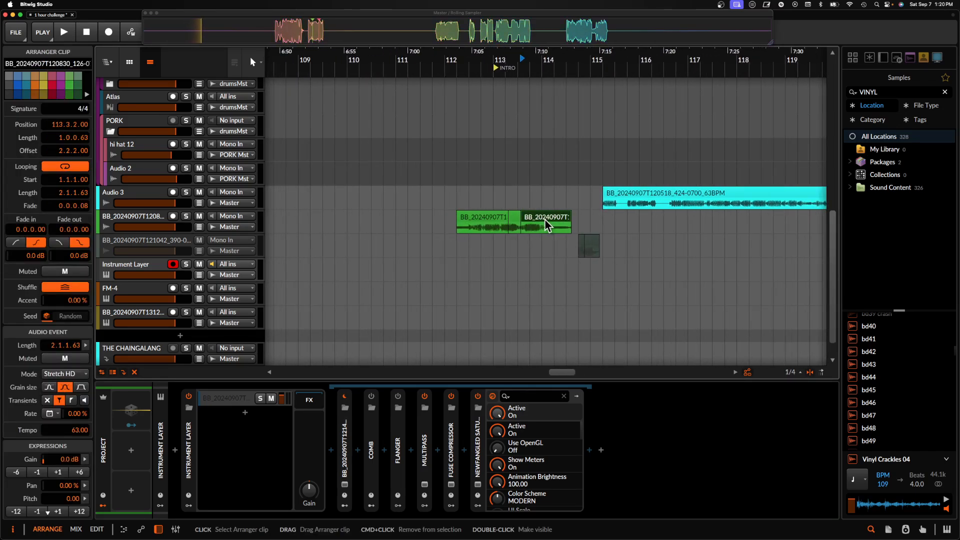
scroll(545, 220, up, 4)
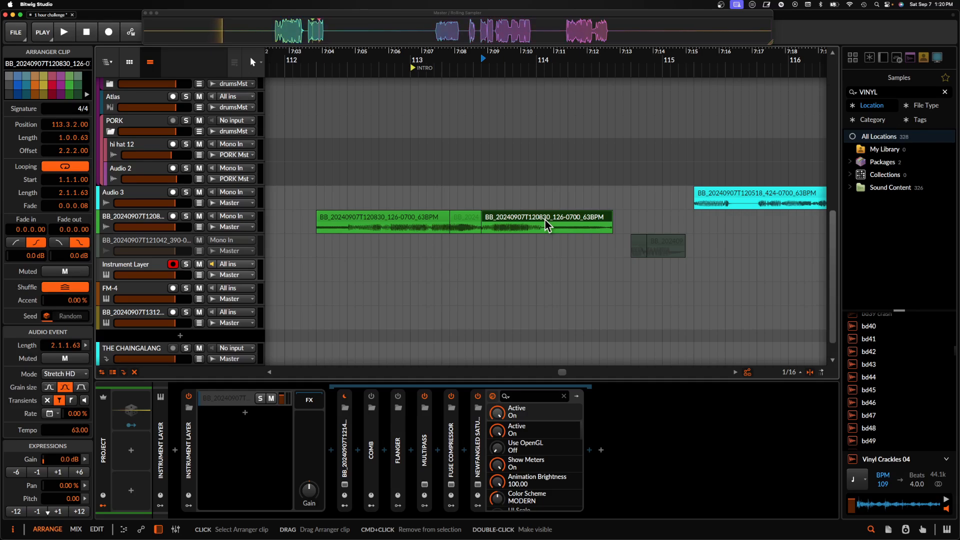
scroll(545, 223, down, 5)
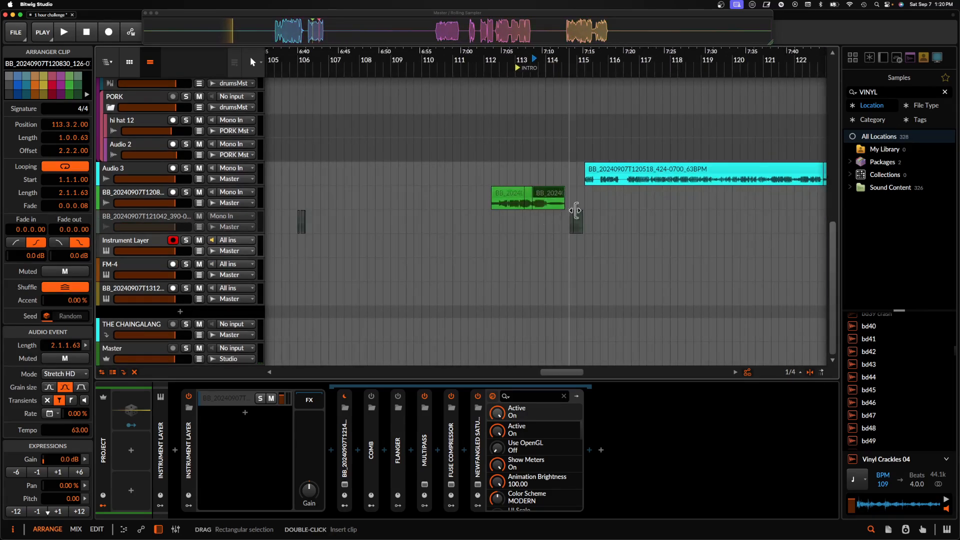
Select the BB_20240907T120518 clip at 115.2.1 on Audio 3 and examine its waveform.
click(606, 177)
scroll(606, 176, down, 3)
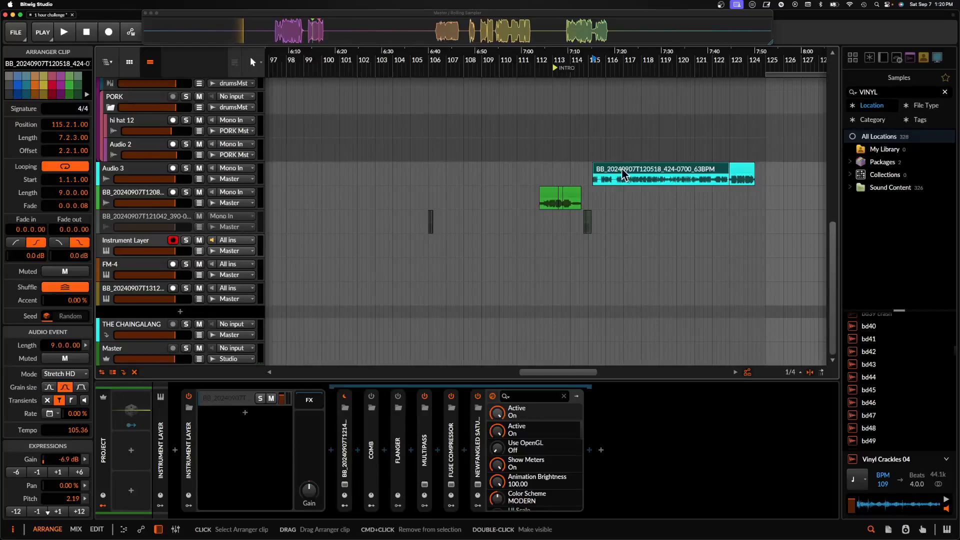
scroll(623, 174, up, 4)
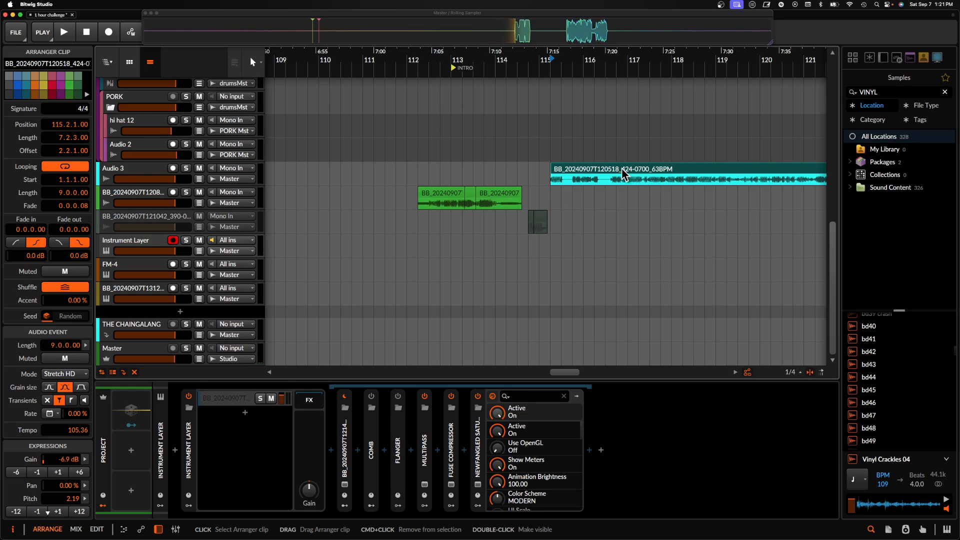
scroll(623, 174, down, 2)
scroll(622, 174, down, 1)
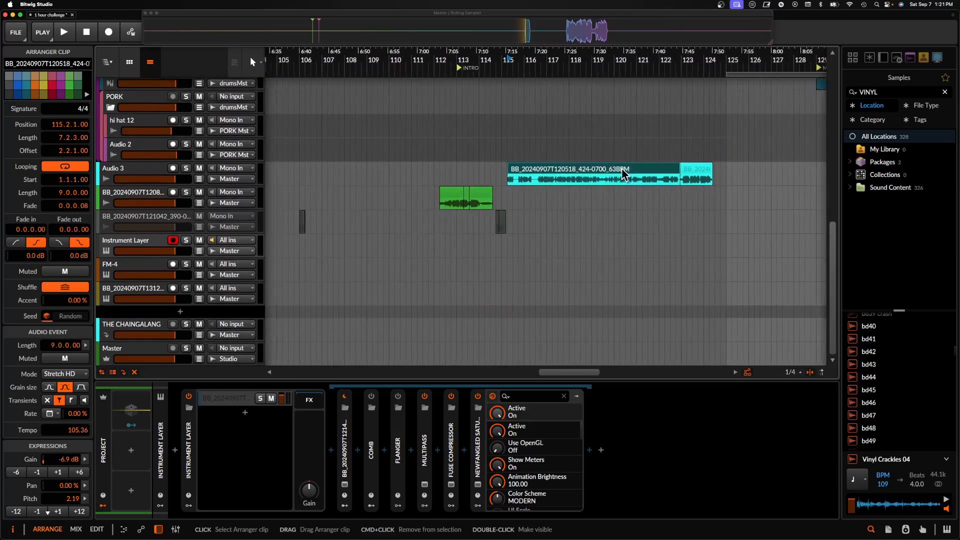
scroll(619, 172, up, 1)
Return to the BB_20240907T120830 clips, selecting the one at 113.3.2 and the one at 112.2.1.
click(430, 224)
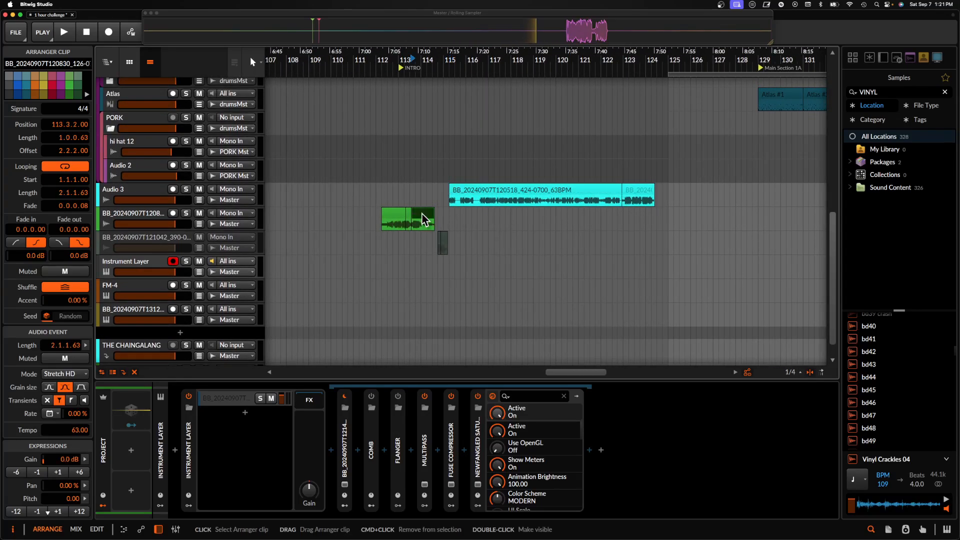
scroll(430, 228, up, 3)
click(365, 214)
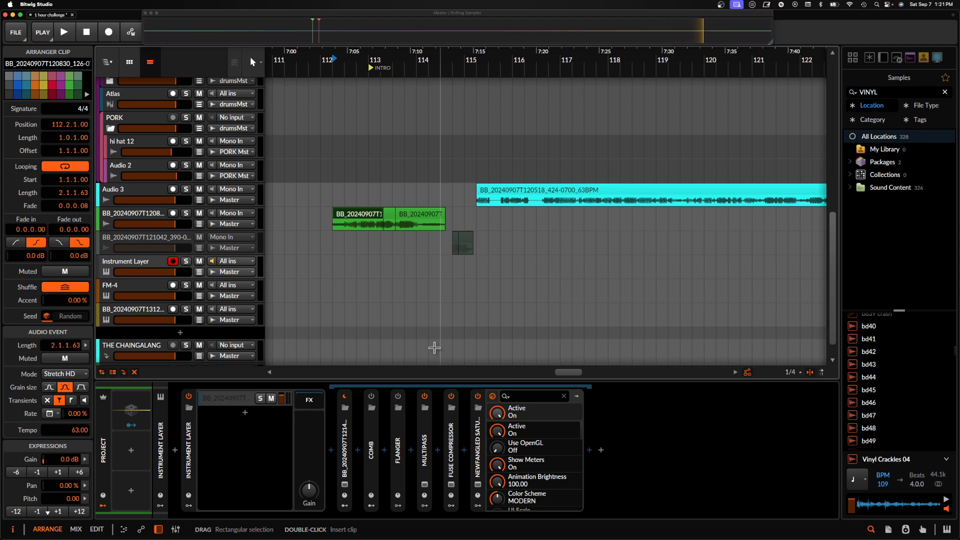
View the Multipass plug-in window, close it, and select the BB_20240907T120518 clip at 115.2.1.
click(428, 483)
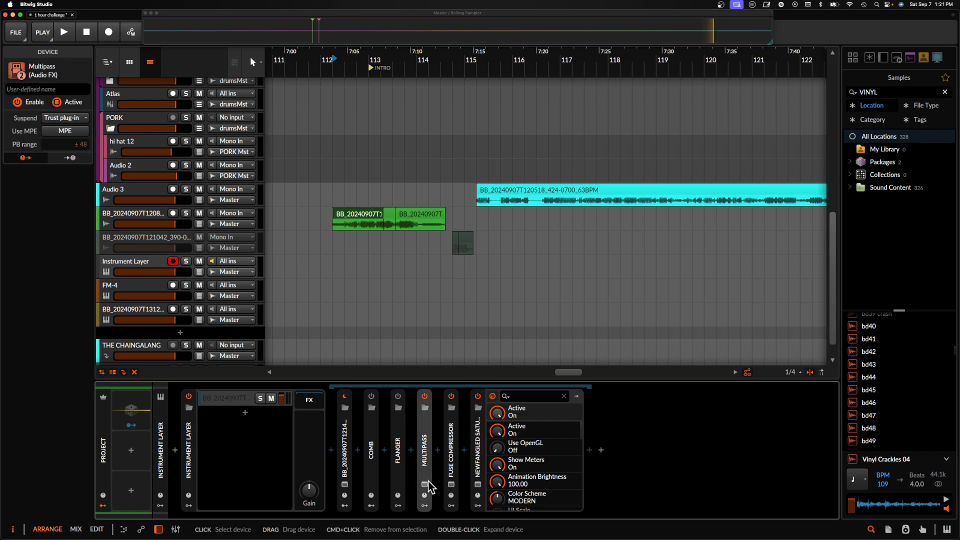
click(427, 484)
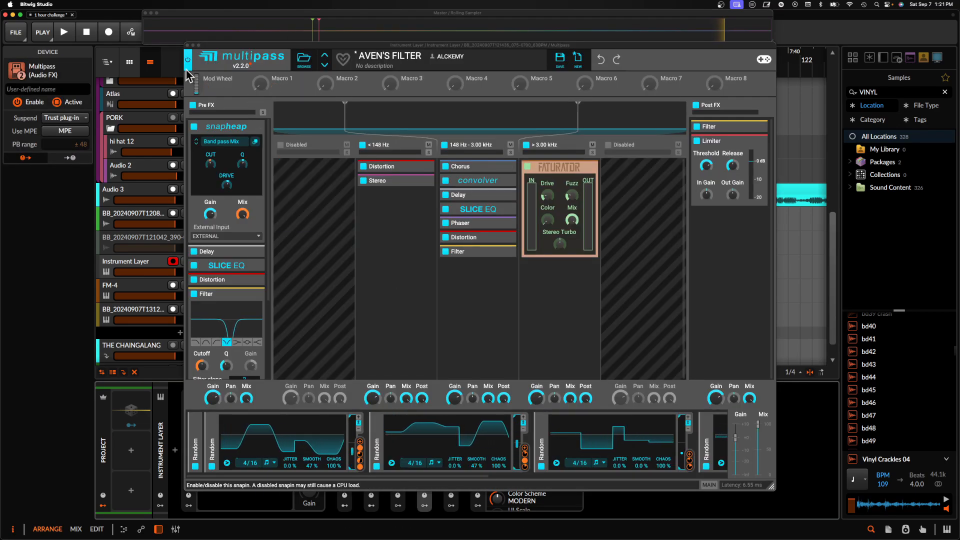
click(187, 46)
click(509, 200)
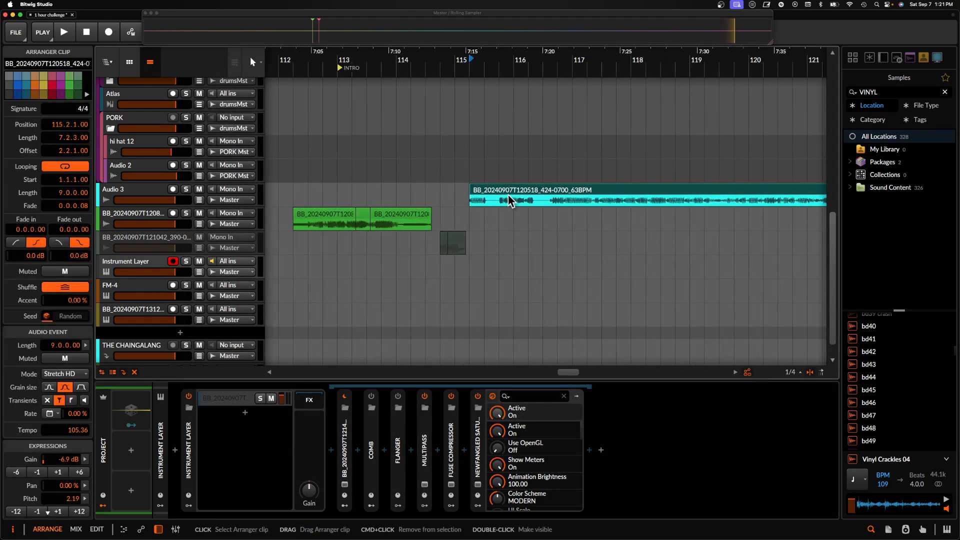